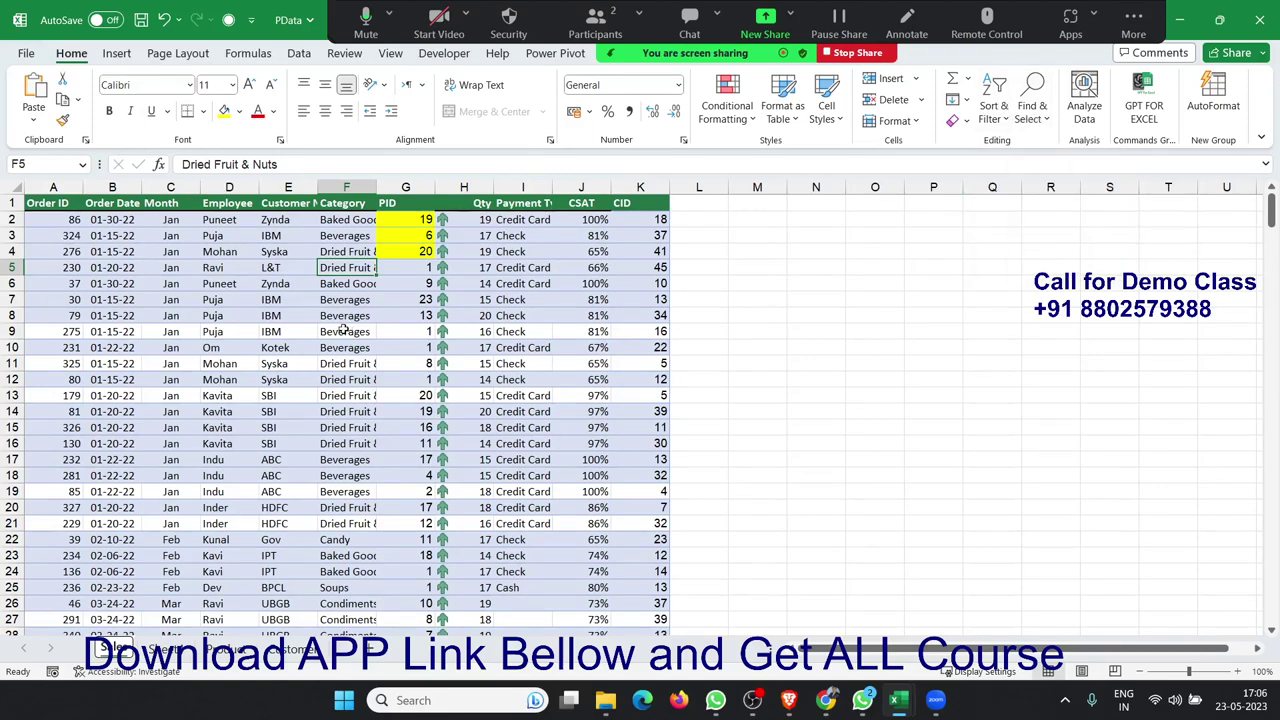
- Turn on filter controls for the order table's header row
{"action": "left_click", "coordinate": [300, 315]}
{"action": "scroll", "coordinate": [305, 312], "scroll_direction": "down", "scroll_amount": 7}
{"action": "scroll", "coordinate": [309, 311], "scroll_direction": "down", "scroll_amount": 9}
{"action": "scroll", "coordinate": [309, 311], "scroll_direction": "down", "scroll_amount": 8}
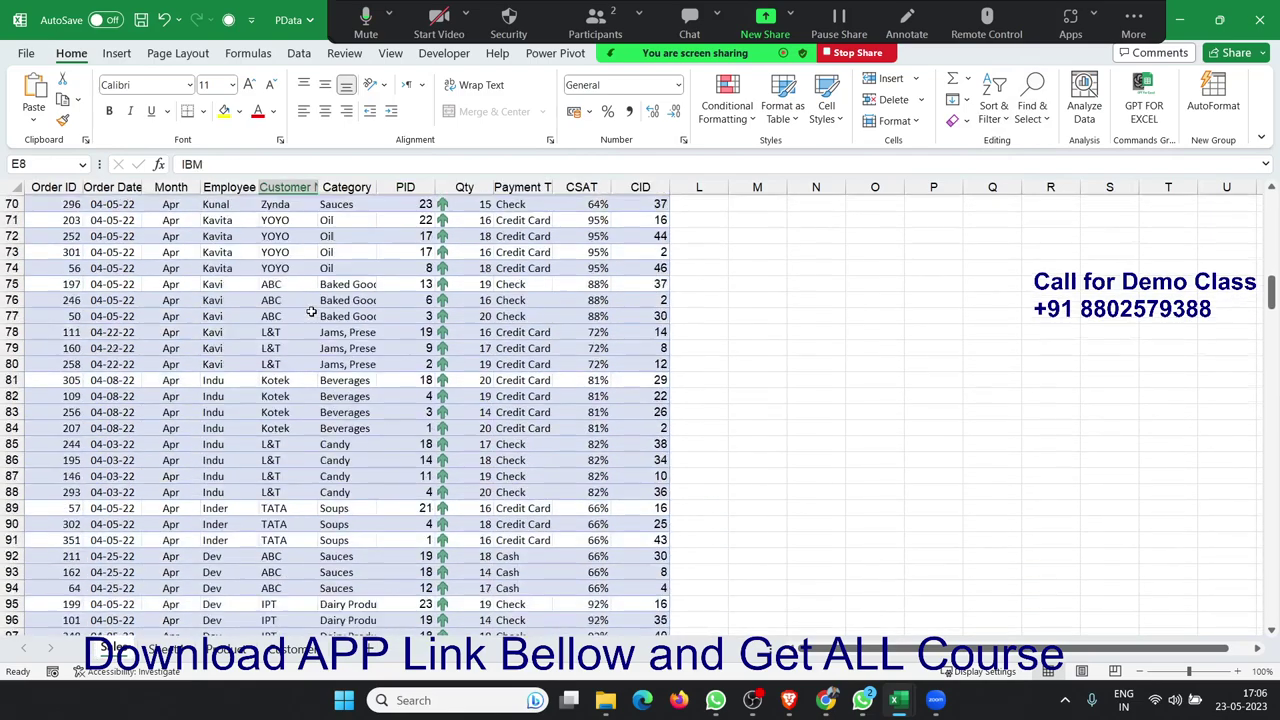
{"action": "scroll", "coordinate": [310, 312], "scroll_direction": "down", "scroll_amount": 1}
{"action": "scroll", "coordinate": [311, 312], "scroll_direction": "down", "scroll_amount": 10}
{"action": "scroll", "coordinate": [313, 313], "scroll_direction": "down", "scroll_amount": 2}
{"action": "scroll", "coordinate": [314, 313], "scroll_direction": "up", "scroll_amount": 3}
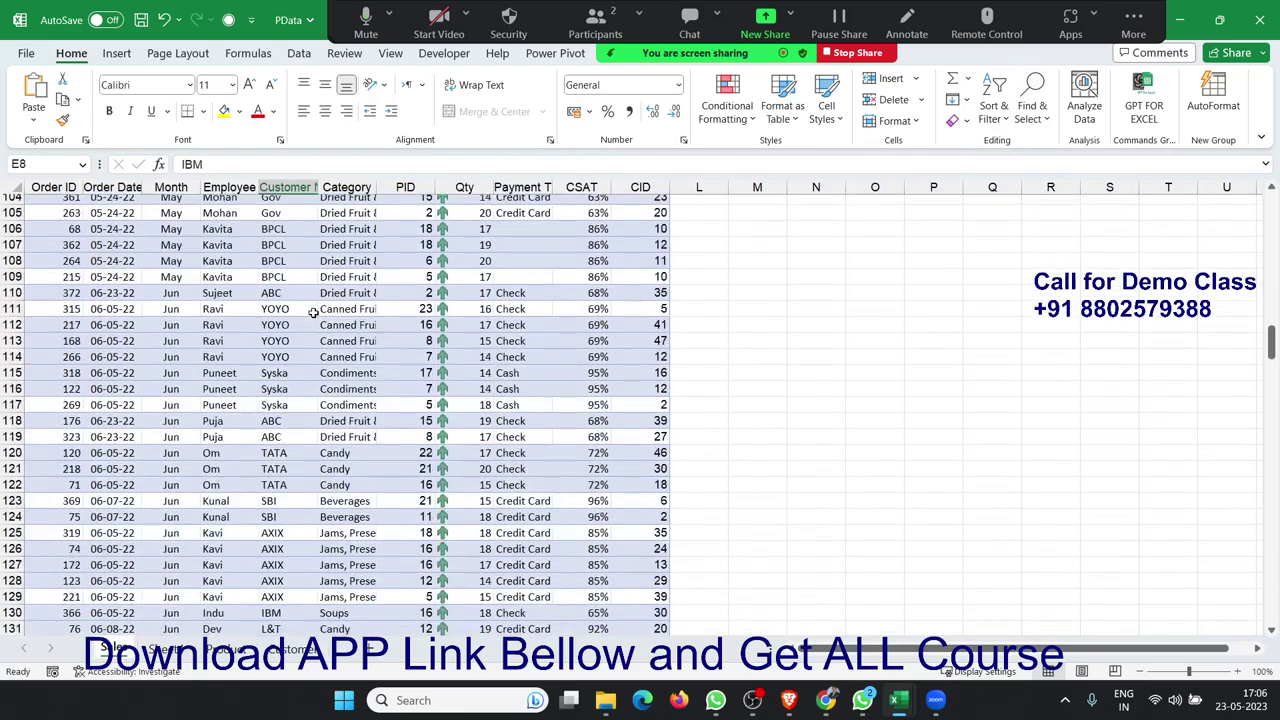
{"action": "scroll", "coordinate": [315, 314], "scroll_direction": "up", "scroll_amount": 6}
{"action": "scroll", "coordinate": [317, 314], "scroll_direction": "up", "scroll_amount": 10}
{"action": "scroll", "coordinate": [319, 315], "scroll_direction": "up", "scroll_amount": 9}
{"action": "scroll", "coordinate": [319, 315], "scroll_direction": "up", "scroll_amount": 5}
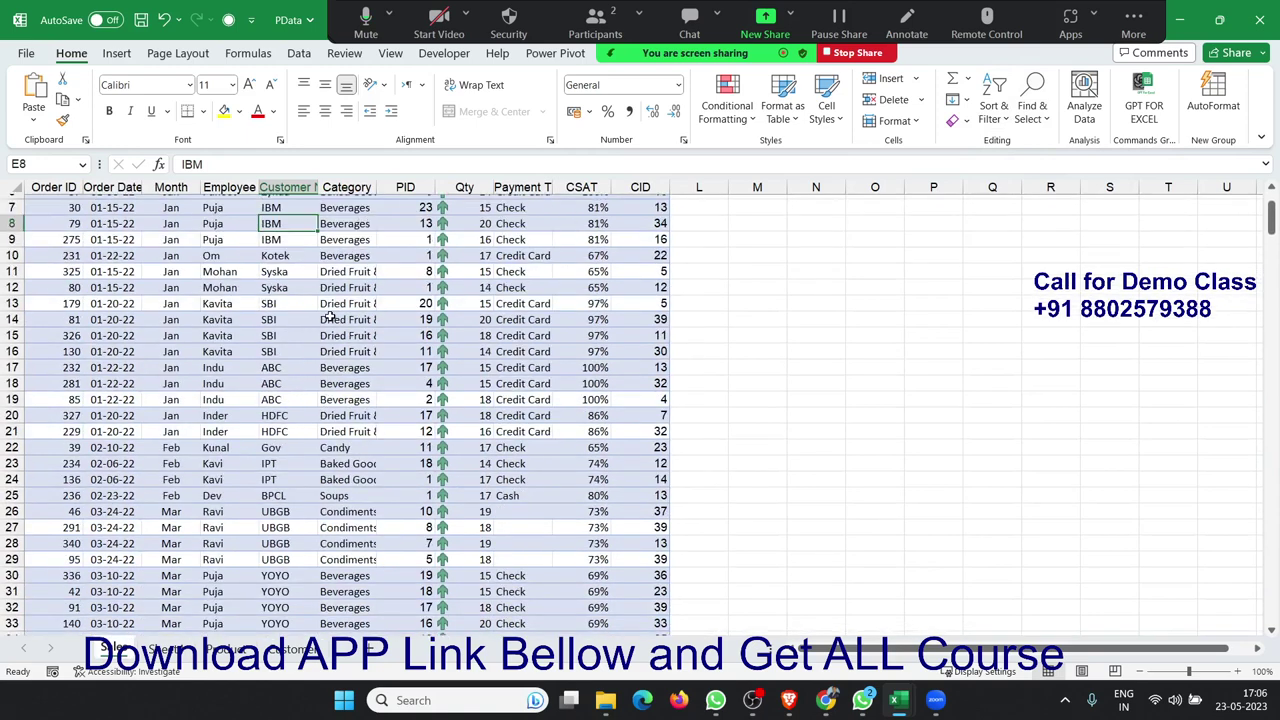
{"action": "scroll", "coordinate": [319, 315], "scroll_direction": "up", "scroll_amount": 3}
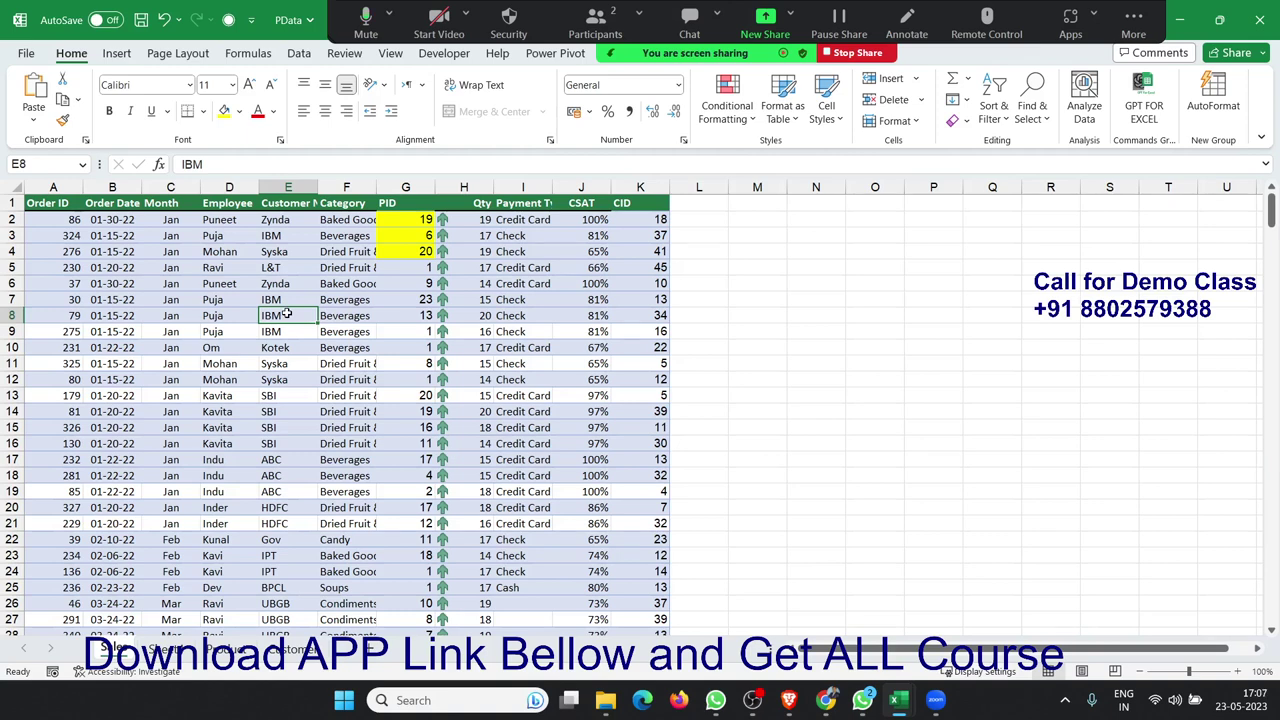
{"action": "left_click", "coordinate": [1000, 135]}
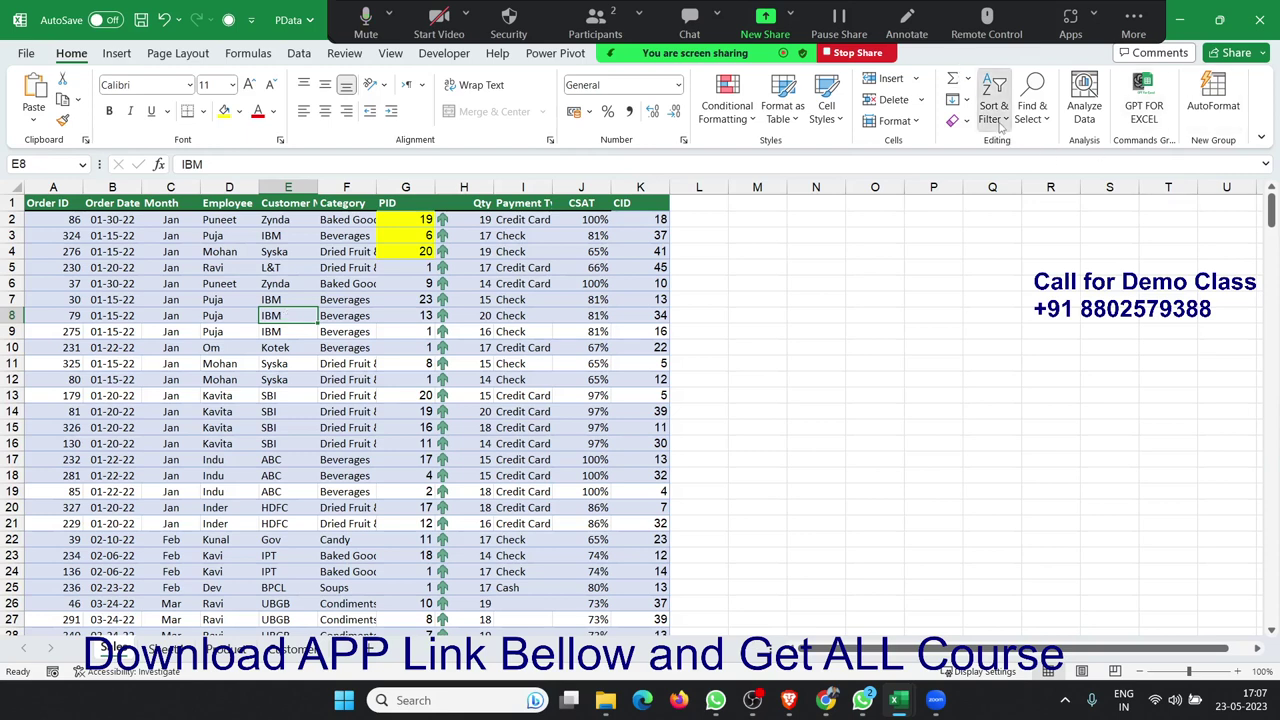
{"action": "left_click", "coordinate": [1015, 218]}
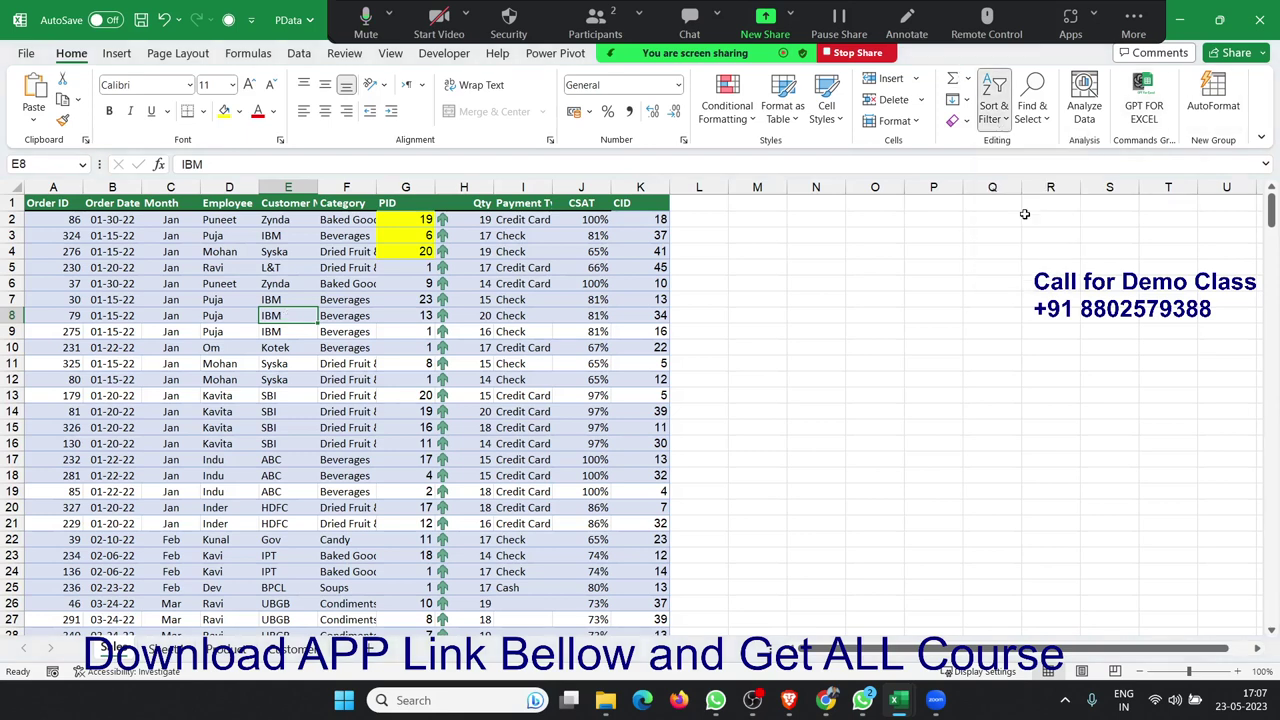
- Filter the Customer Name column to IBM only, showing 28 of 346 records
{"action": "left_click", "coordinate": [283, 255]}
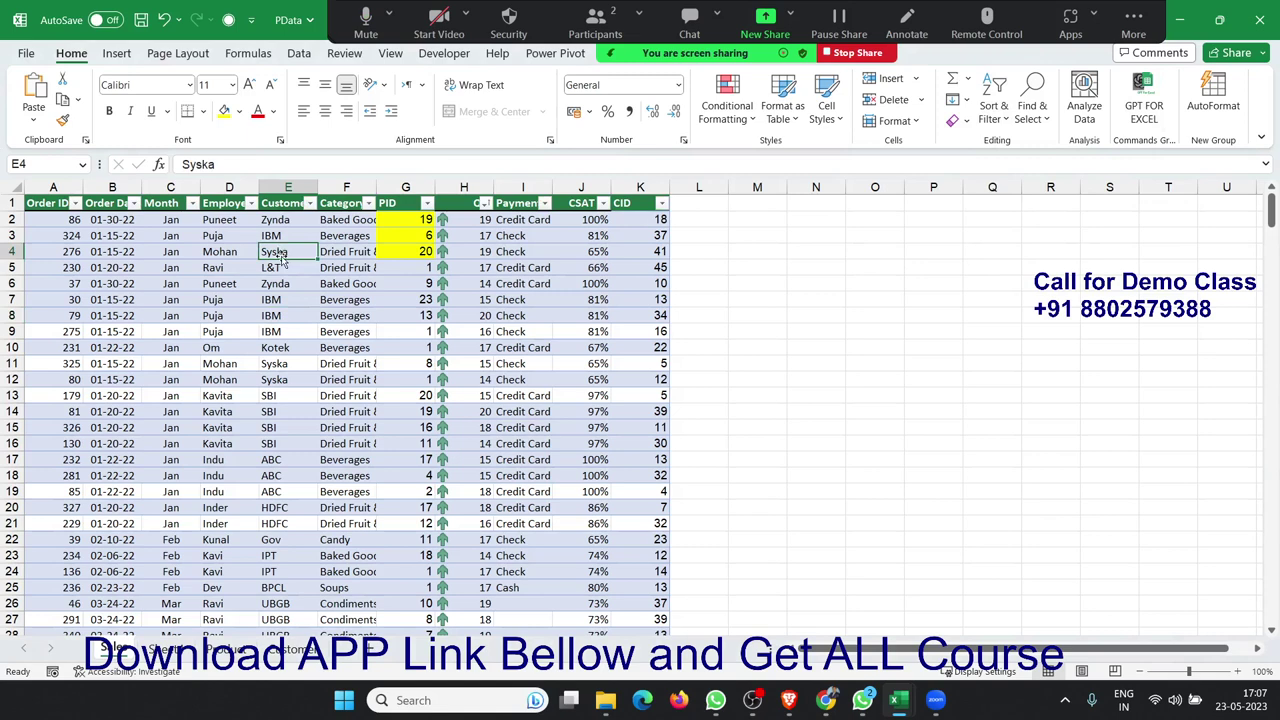
{"action": "left_click", "coordinate": [311, 204]}
{"action": "left_click", "coordinate": [311, 204]}
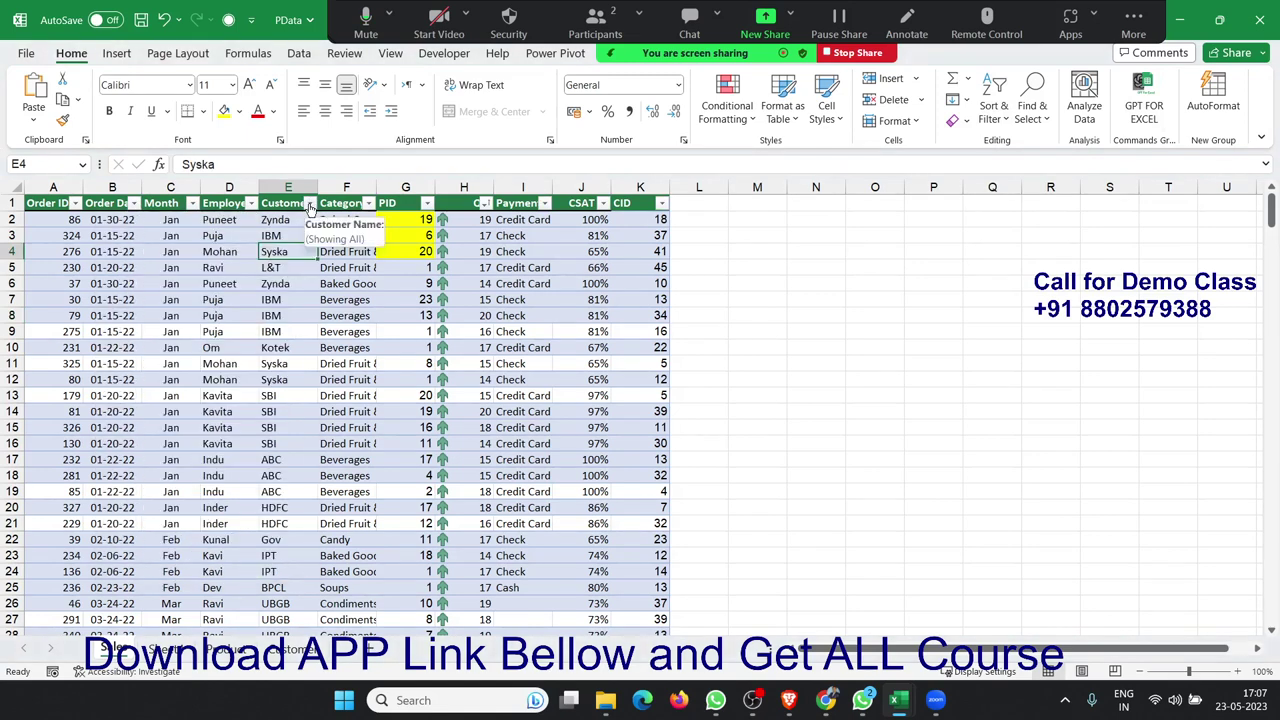
{"action": "left_click", "coordinate": [311, 204]}
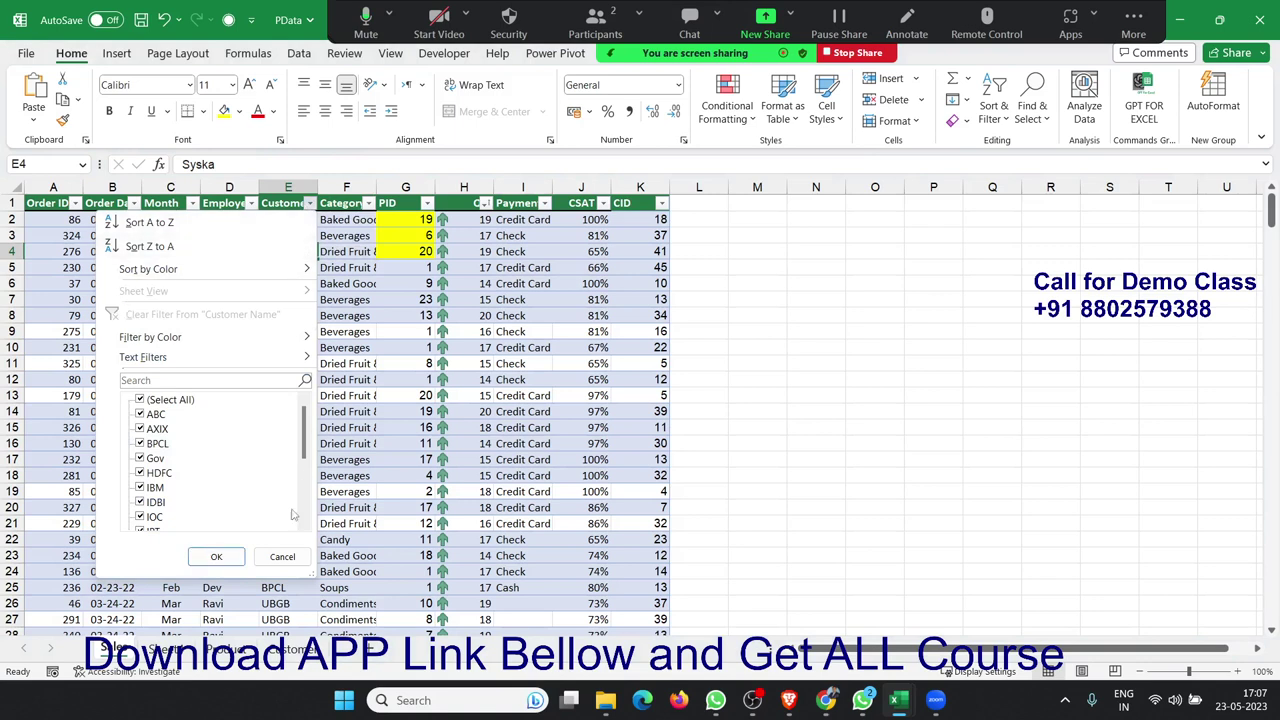
{"action": "scroll", "coordinate": [234, 481], "scroll_direction": "down", "scroll_amount": 5}
{"action": "scroll", "coordinate": [234, 481], "scroll_direction": "up", "scroll_amount": 5}
{"action": "scroll", "coordinate": [234, 478], "scroll_direction": "down", "scroll_amount": 5}
{"action": "scroll", "coordinate": [234, 475], "scroll_direction": "up", "scroll_amount": 5}
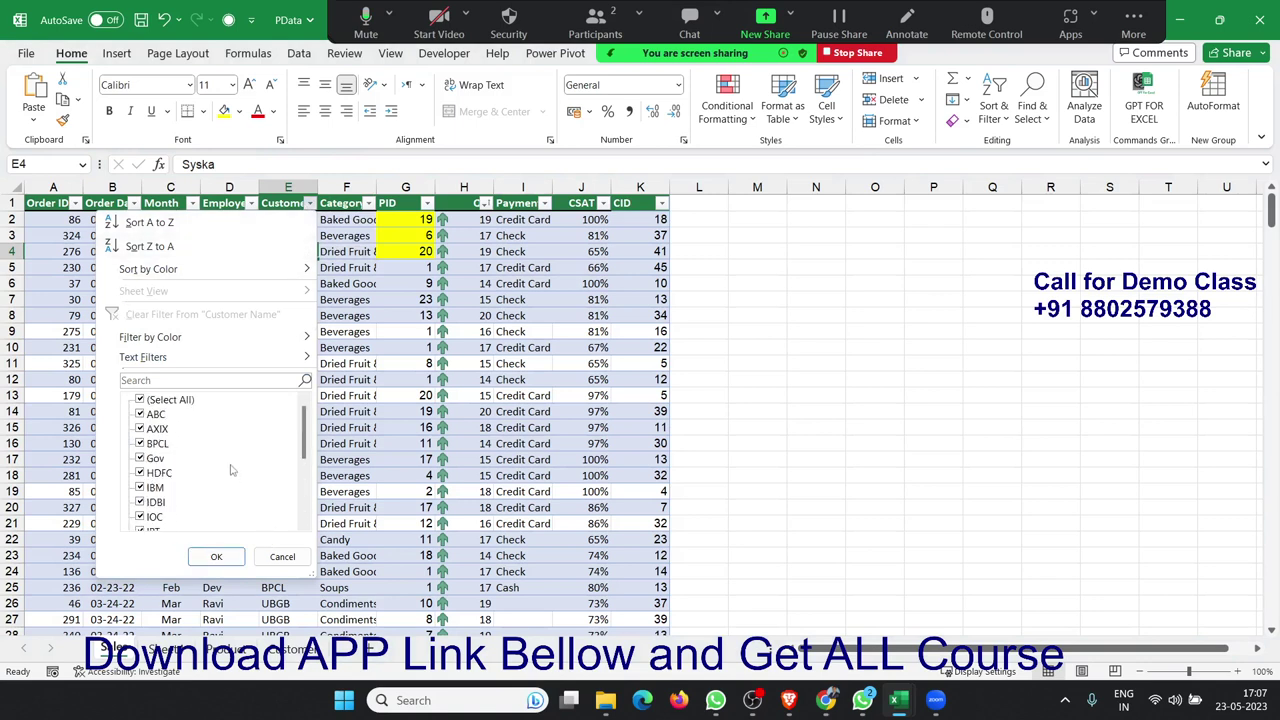
{"action": "left_click", "coordinate": [140, 400]}
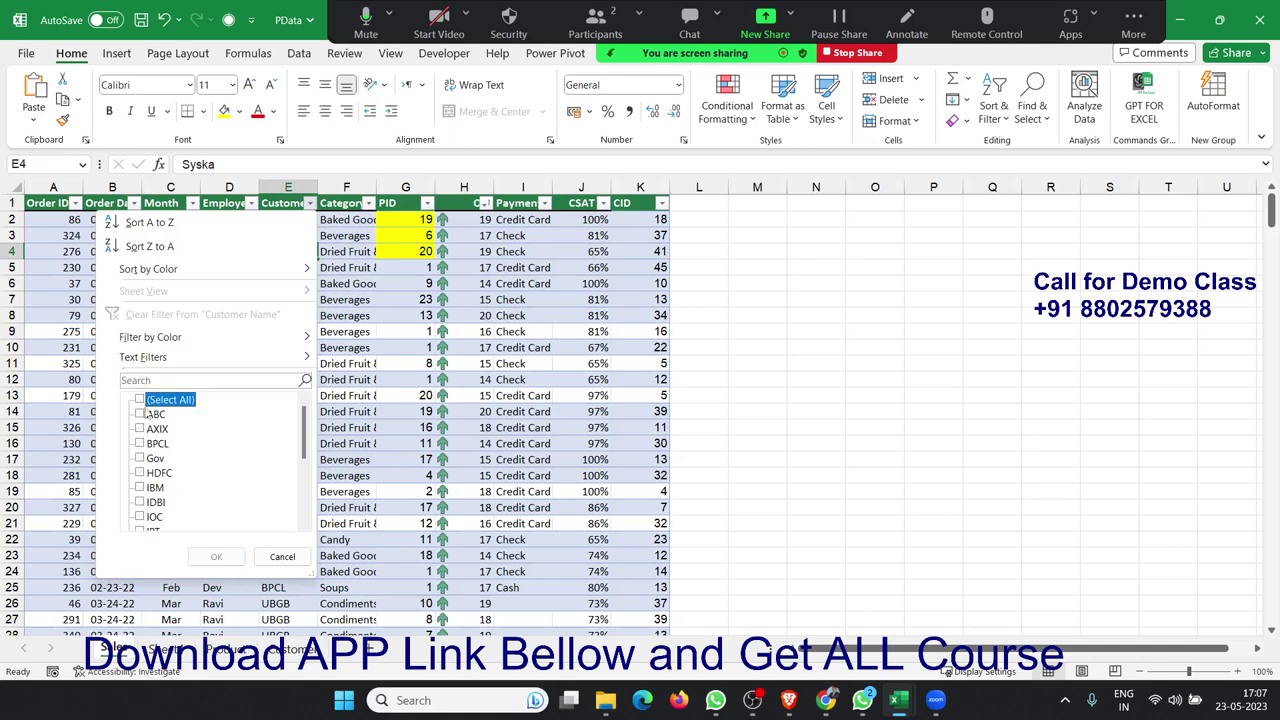
{"action": "scroll", "coordinate": [147, 428], "scroll_direction": "down", "scroll_amount": 3}
{"action": "scroll", "coordinate": [147, 428], "scroll_direction": "up", "scroll_amount": 3}
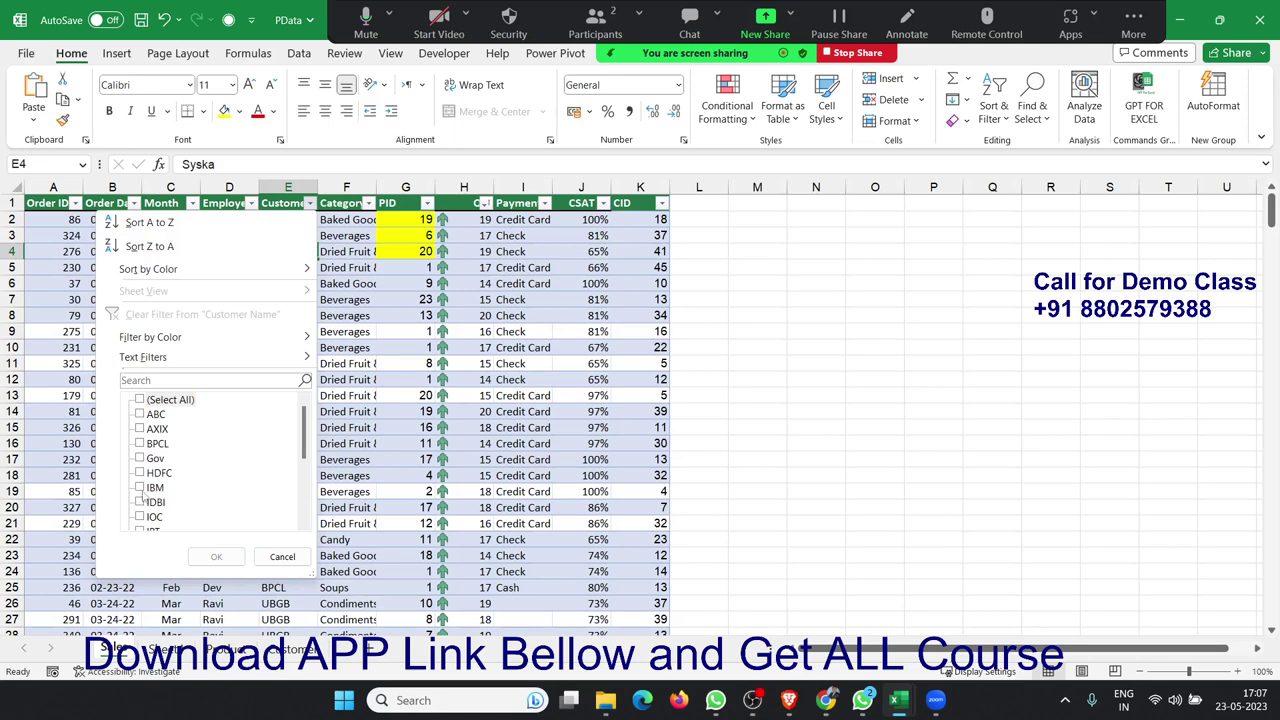
{"action": "left_click", "coordinate": [146, 488]}
{"action": "scroll", "coordinate": [167, 440], "scroll_direction": "down", "scroll_amount": 3}
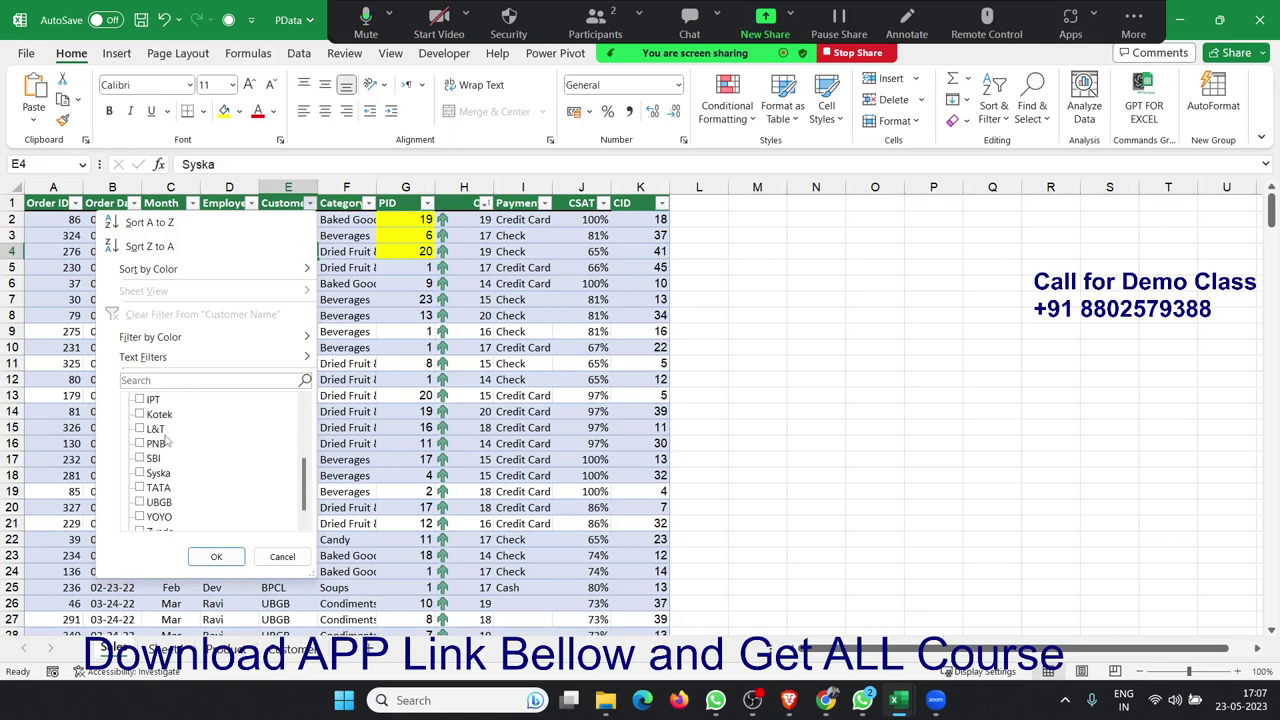
{"action": "scroll", "coordinate": [167, 440], "scroll_direction": "down", "scroll_amount": 2}
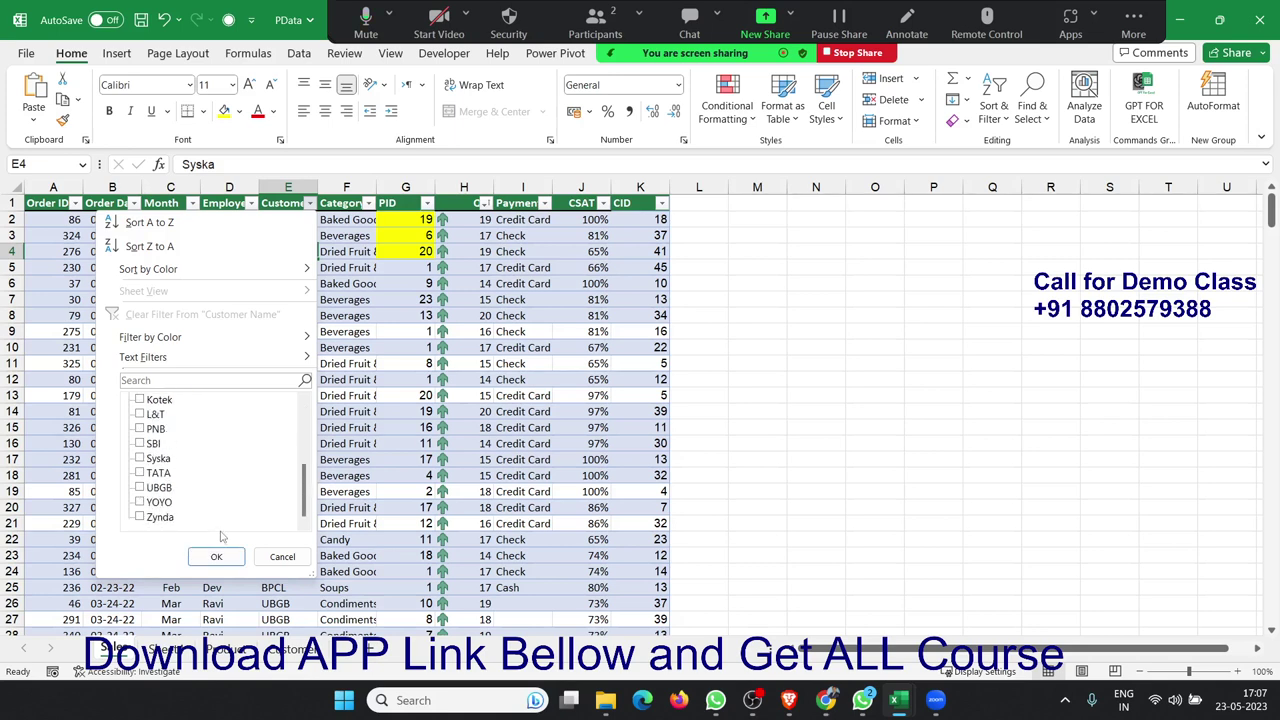
{"action": "left_click", "coordinate": [229, 561]}
{"action": "left_click", "coordinate": [212, 381]}
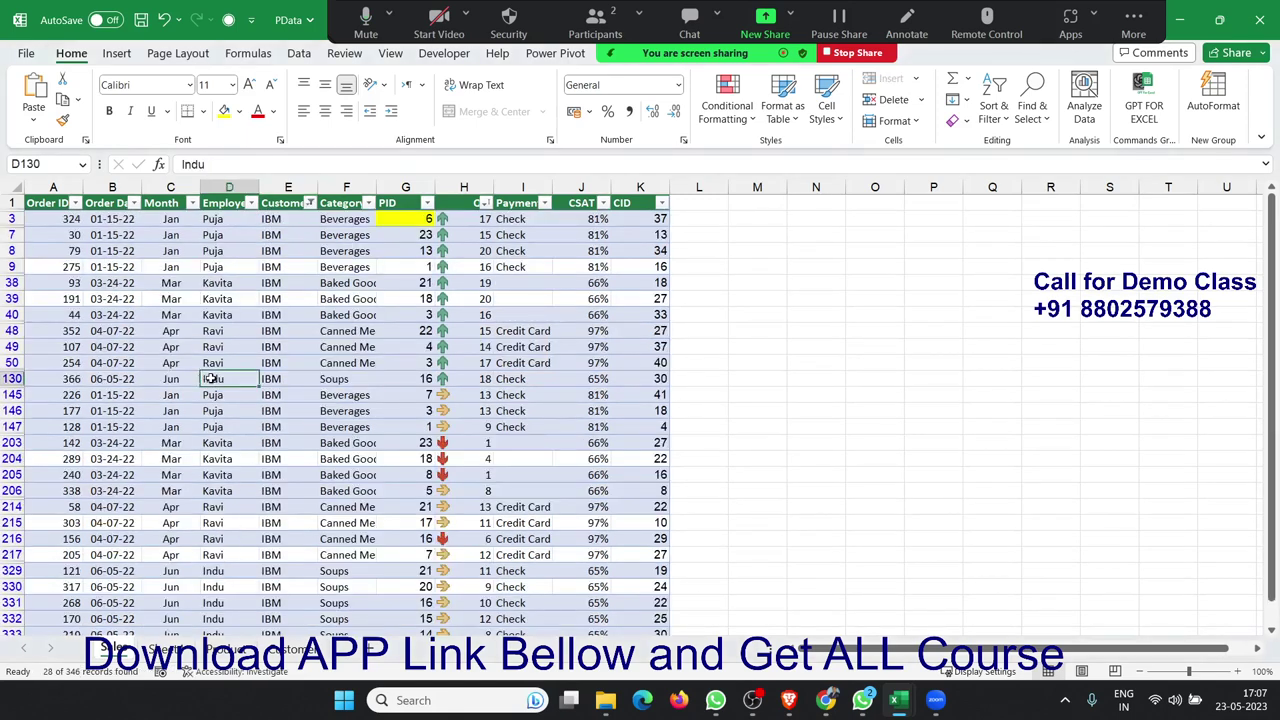
{"action": "scroll", "coordinate": [211, 358], "scroll_direction": "down", "scroll_amount": 5}
{"action": "scroll", "coordinate": [211, 358], "scroll_direction": "up", "scroll_amount": 6}
{"action": "left_click_drag", "start_coordinate": [6, 218], "coordinate": [8, 283]}
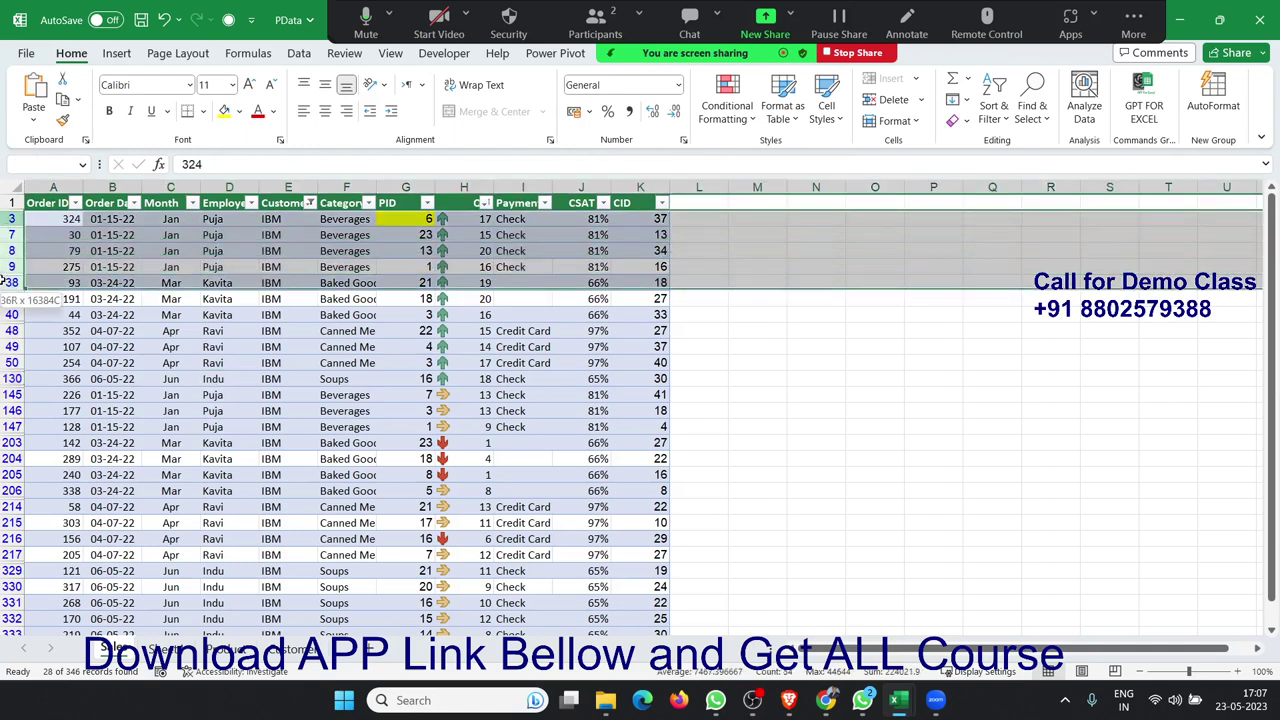
{"action": "left_click_drag", "start_coordinate": [8, 290], "coordinate": [8, 290]}
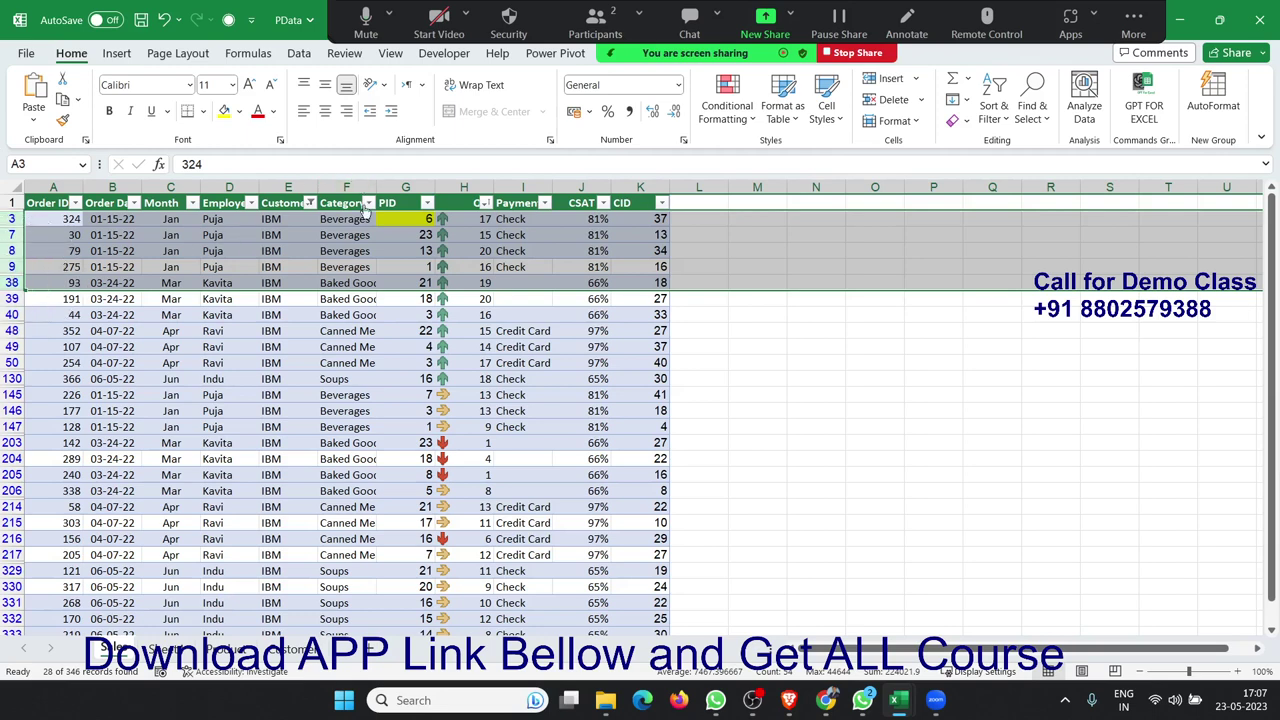
{"action": "left_click", "coordinate": [358, 233]}
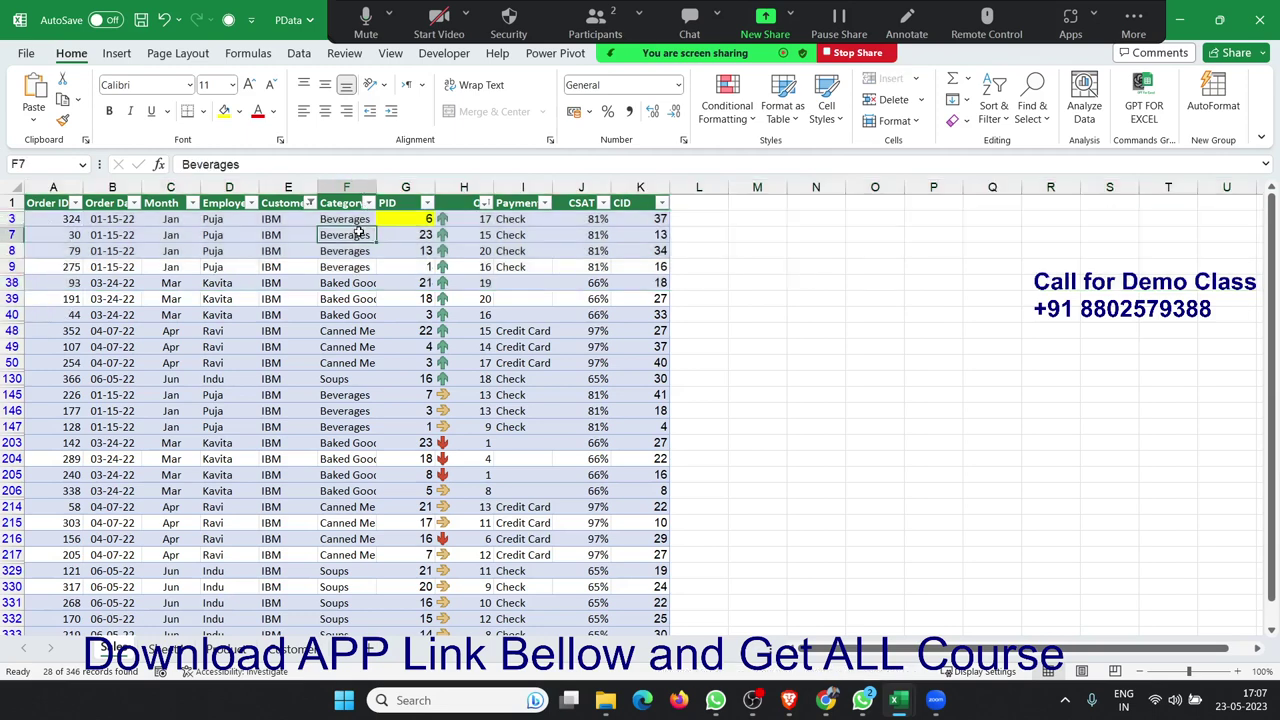
{"action": "left_click", "coordinate": [310, 203]}
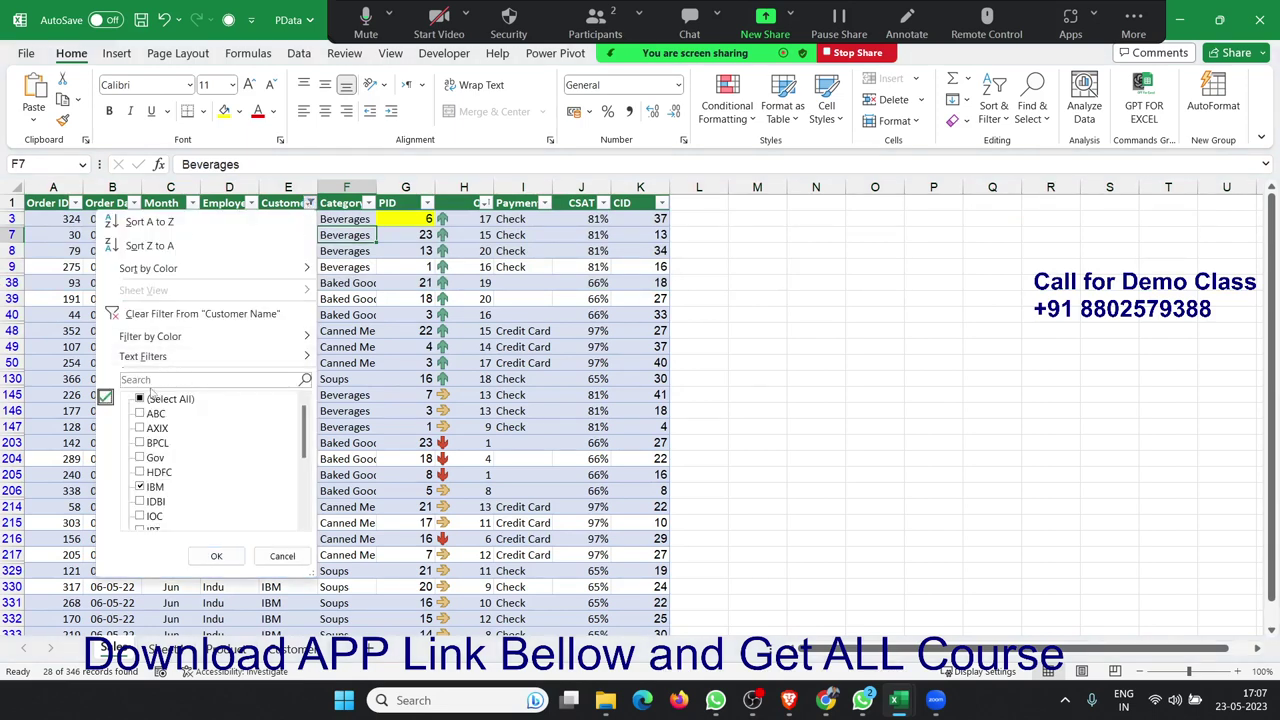
{"action": "left_click", "coordinate": [142, 399]}
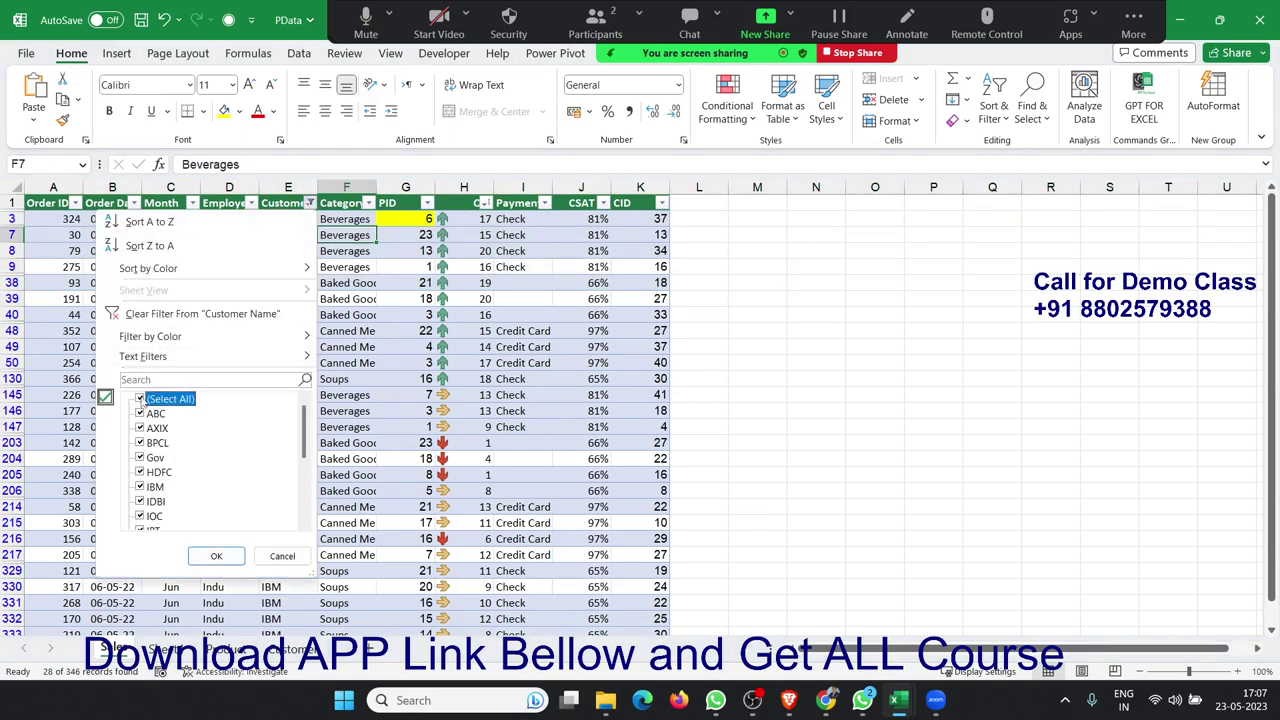
{"action": "left_click", "coordinate": [142, 399]}
{"action": "scroll", "coordinate": [150, 443], "scroll_direction": "down", "scroll_amount": 5}
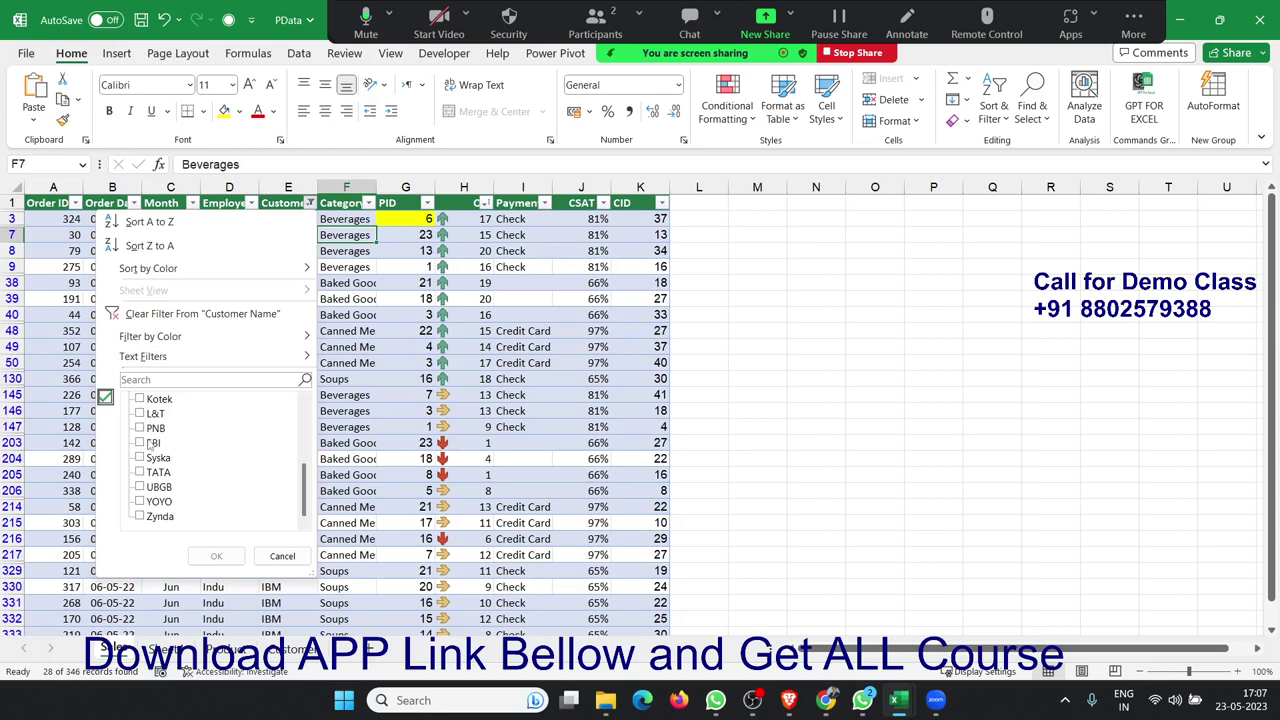
{"action": "scroll", "coordinate": [150, 443], "scroll_direction": "up", "scroll_amount": 5}
{"action": "left_click", "coordinate": [161, 380]}
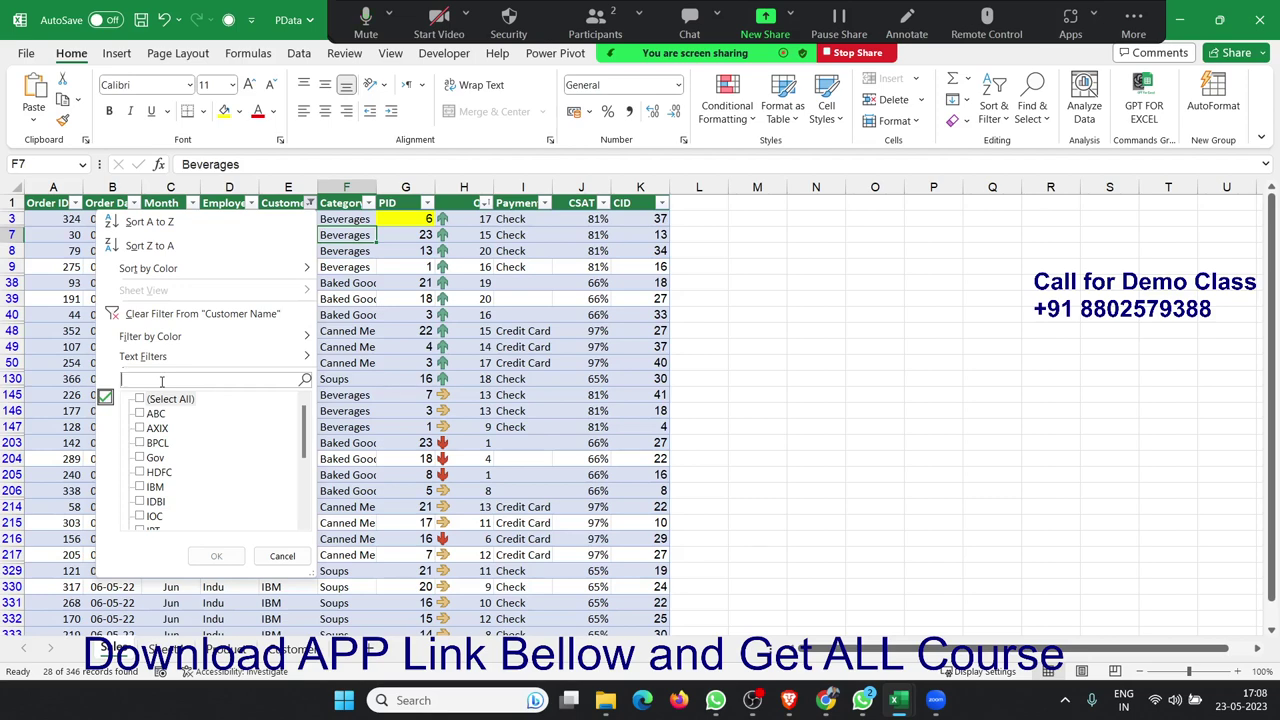
{"action": "type", "text": "Y"}
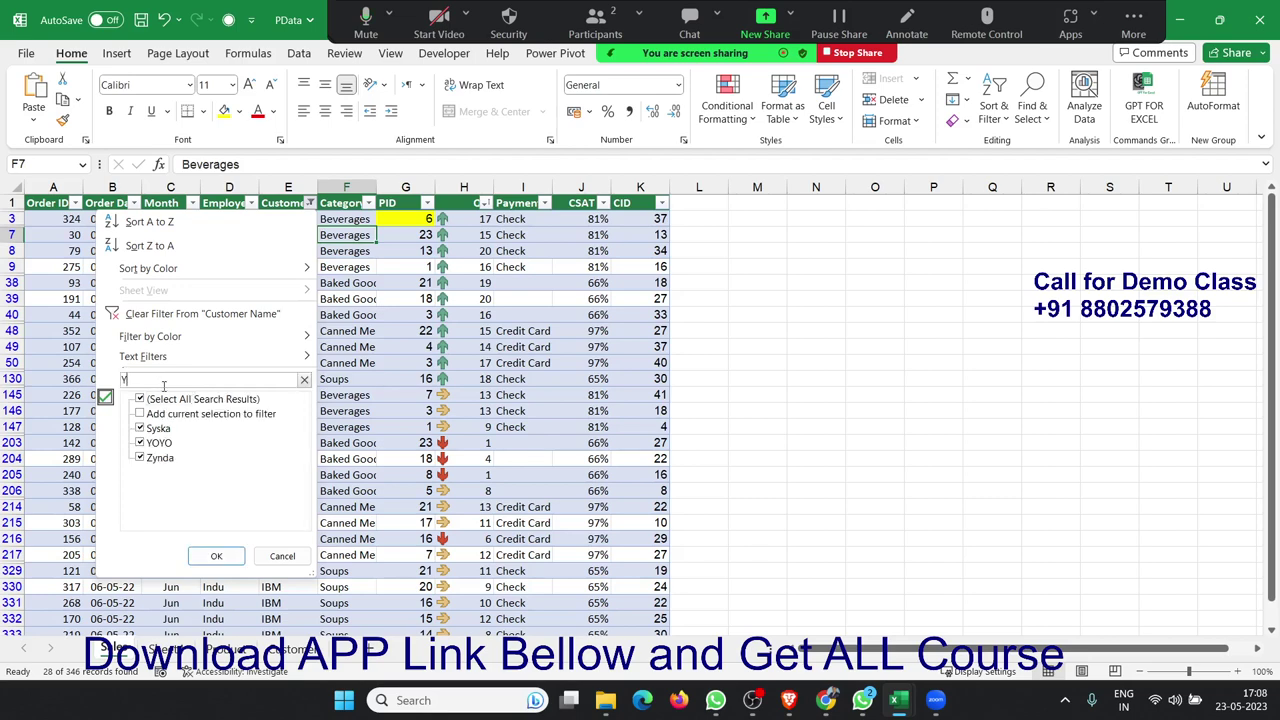
{"action": "key", "text": "BackSpace"}
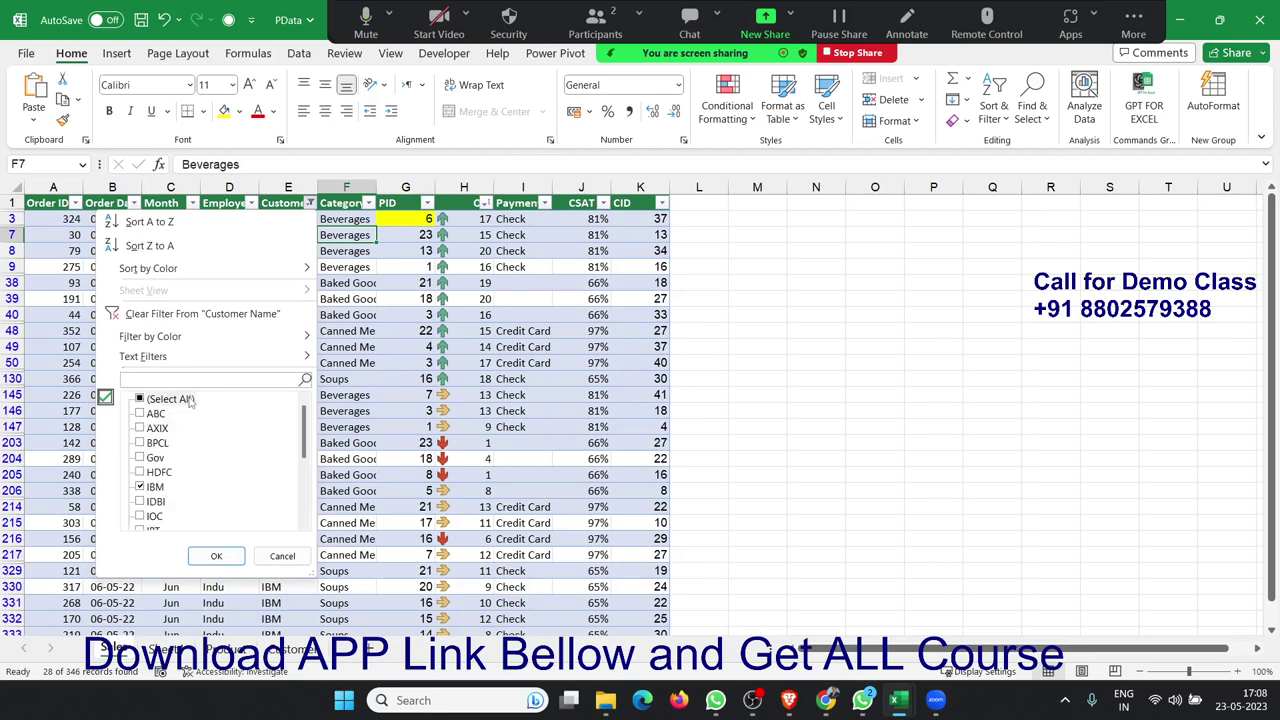
{"action": "key", "text": "Escape"}
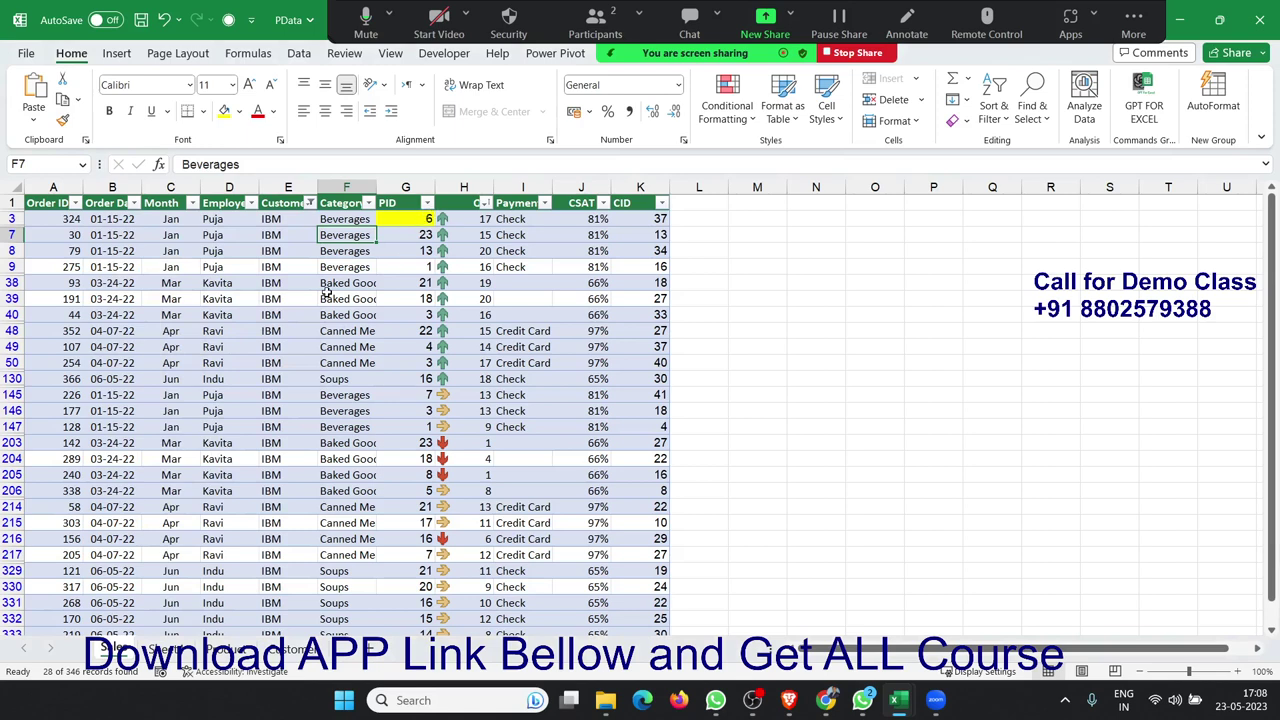
- Filter the Month column to January only by excluding Apr, Jun and Mar
{"action": "left_click", "coordinate": [266, 233]}
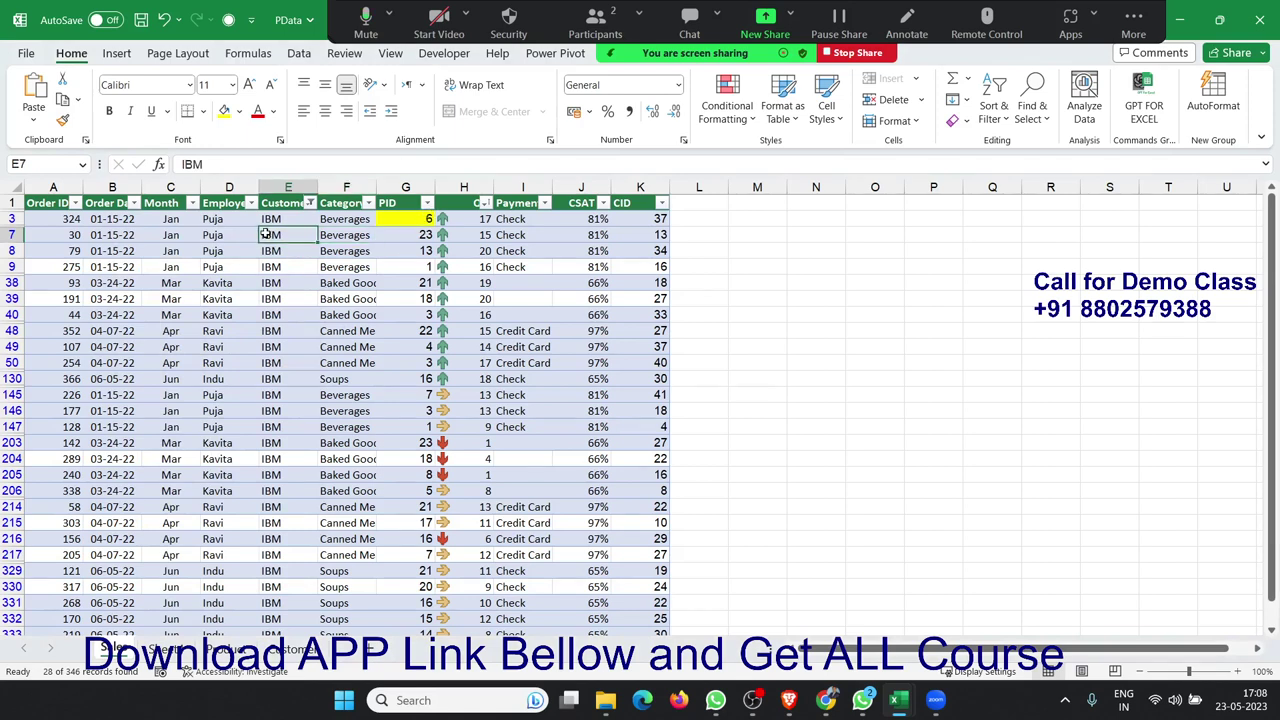
{"action": "left_click", "coordinate": [187, 235]}
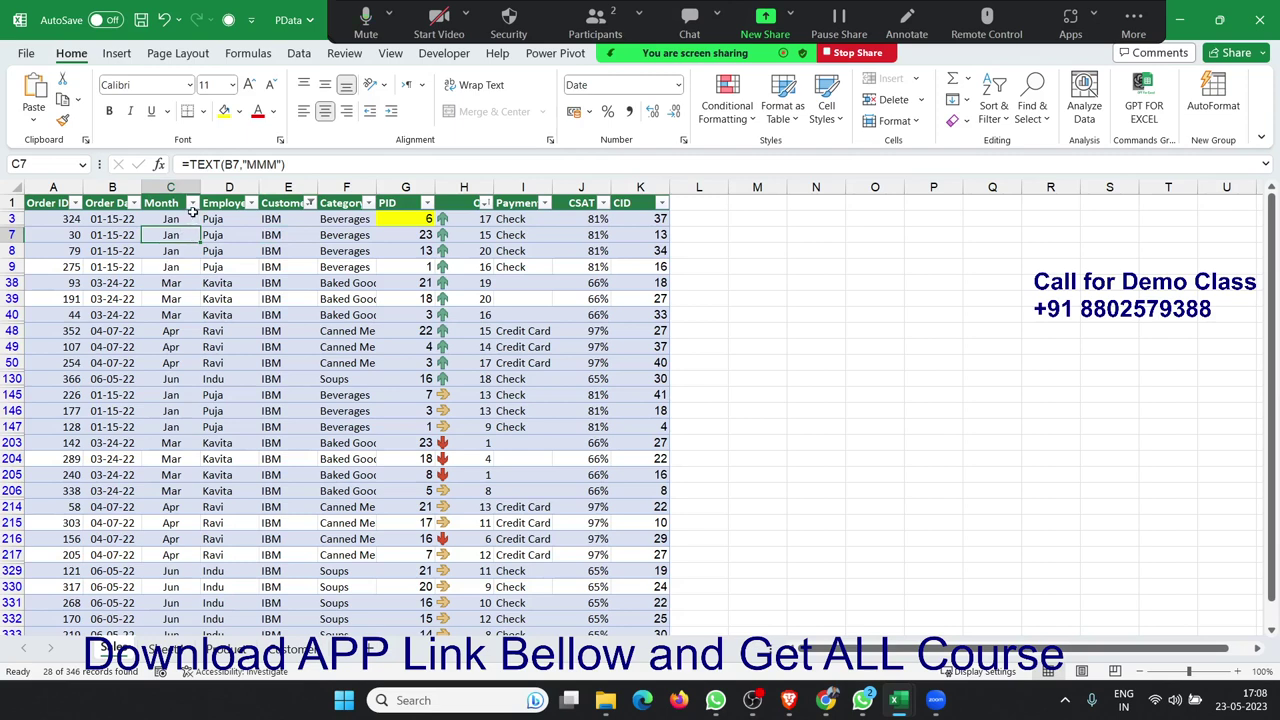
{"action": "left_click", "coordinate": [192, 203]}
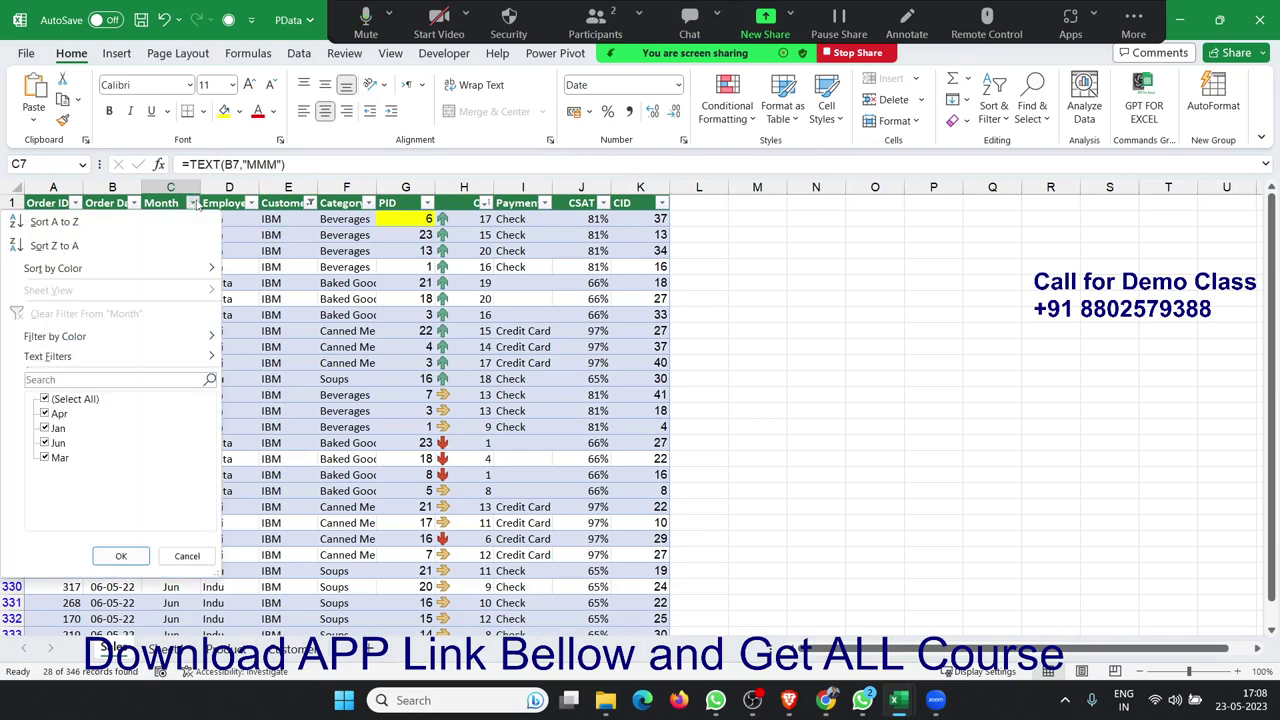
{"action": "left_click", "coordinate": [58, 413]}
{"action": "left_click", "coordinate": [58, 442]}
{"action": "left_click", "coordinate": [59, 457]}
{"action": "left_click", "coordinate": [119, 555]}
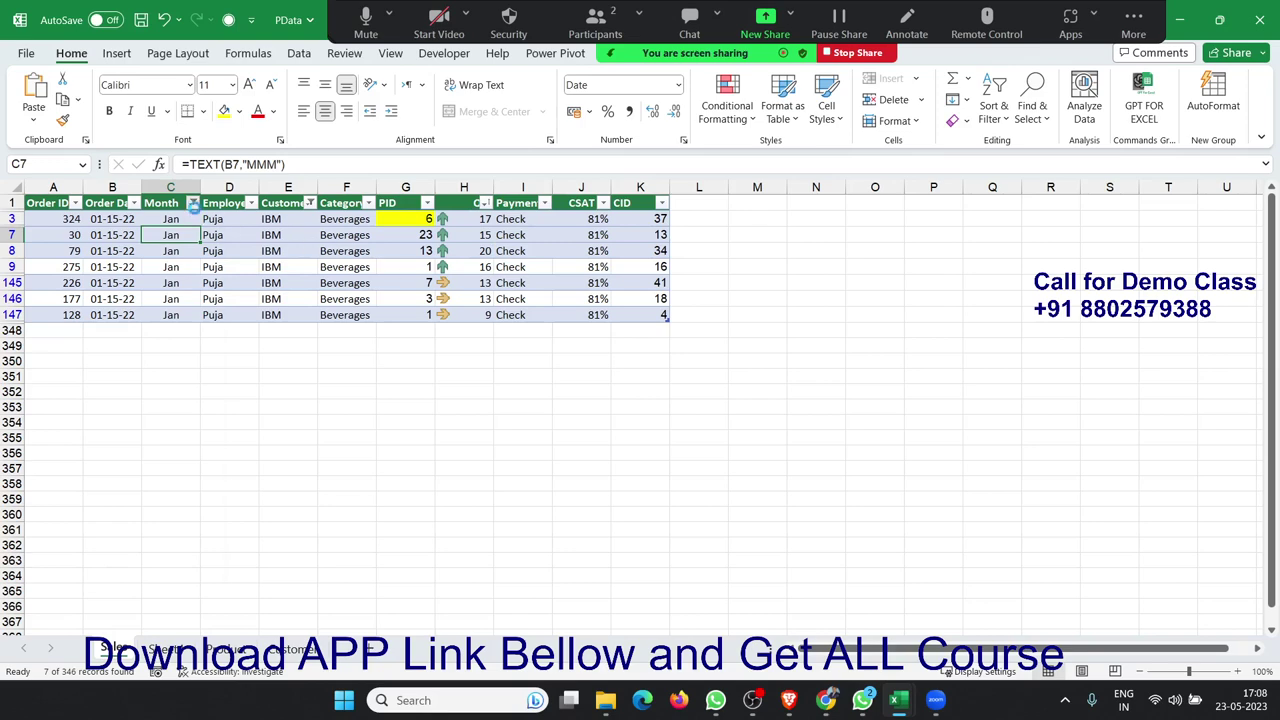
- Clear the Month filter so all 28 IBM orders show again
{"action": "left_click", "coordinate": [193, 203]}
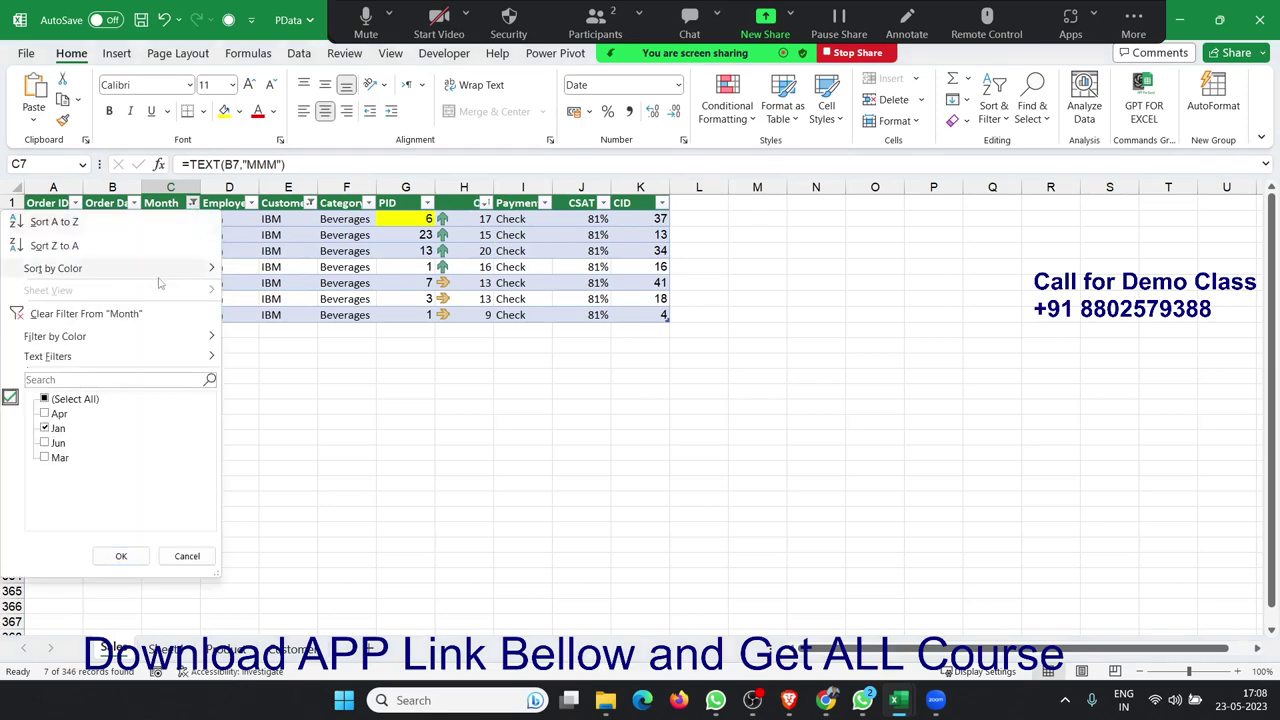
{"action": "left_click", "coordinate": [68, 314]}
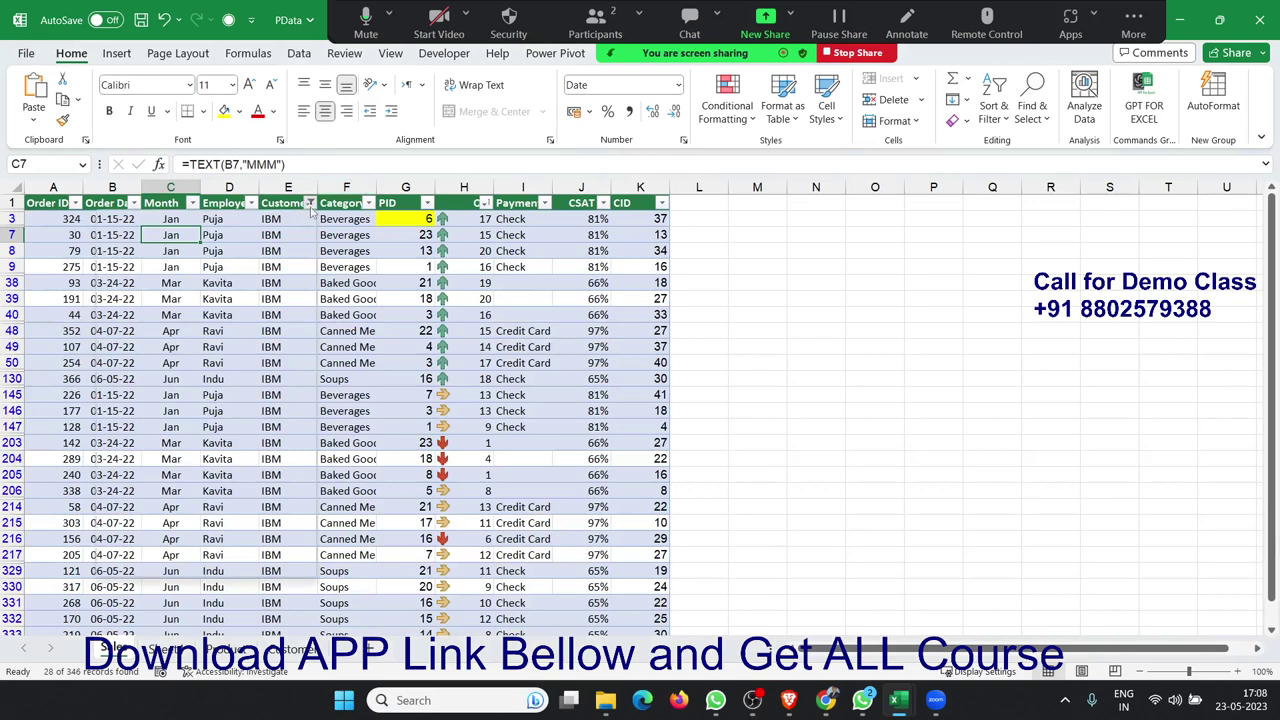
{"action": "left_click", "coordinate": [310, 203]}
- Clear the Customer Name filter to list every order, then select cell B3
{"action": "left_click", "coordinate": [213, 313]}
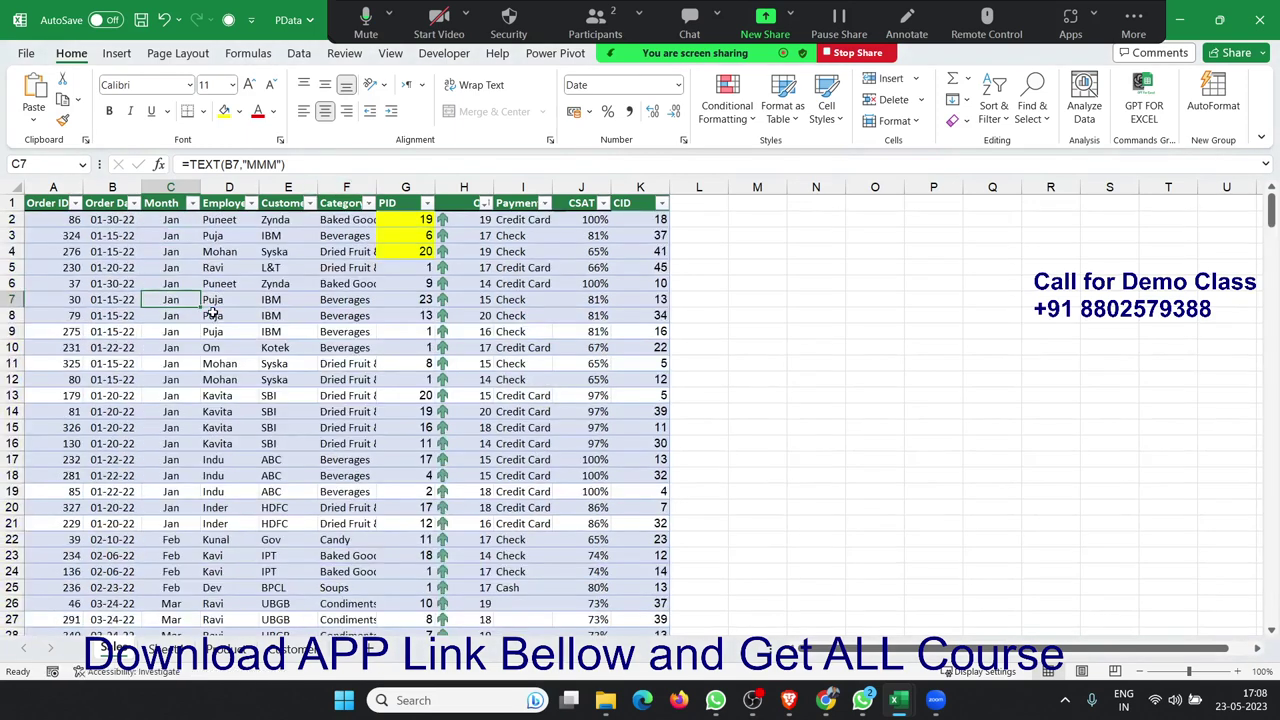
{"action": "key", "text": "ctrl+Home"}
{"action": "key", "text": "ctrl+a"}
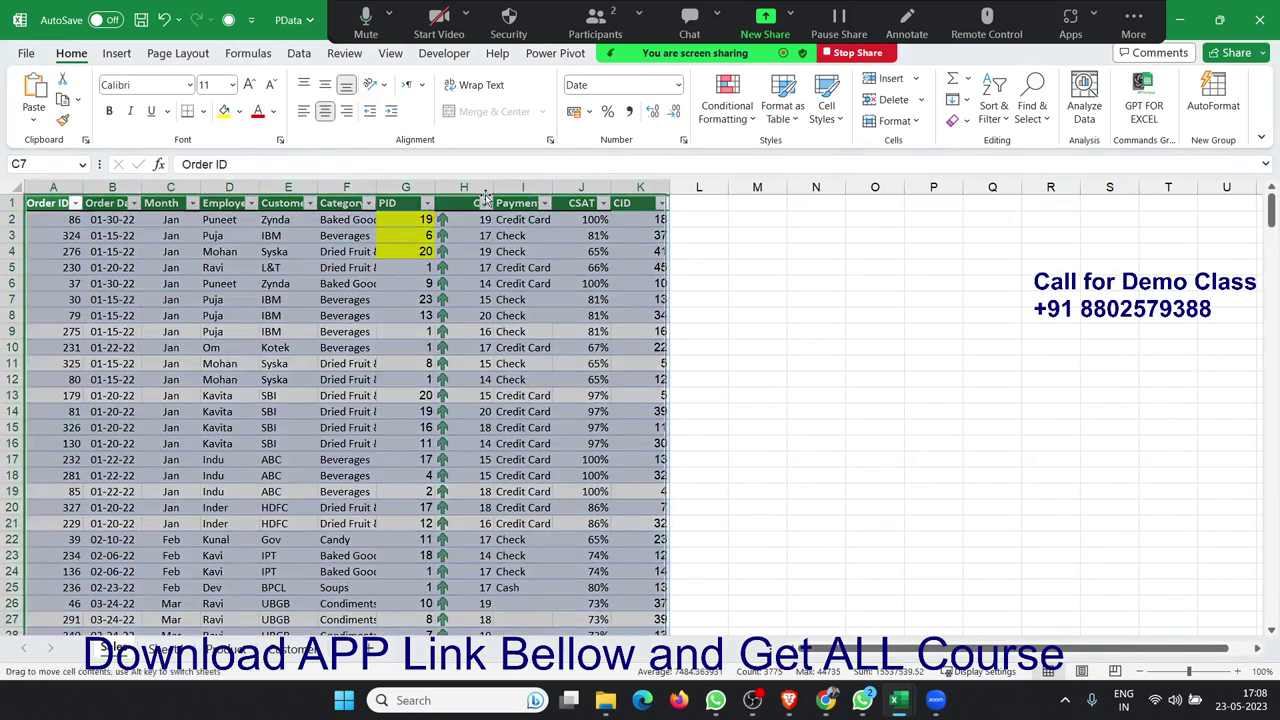
{"action": "left_click", "coordinate": [484, 204]}
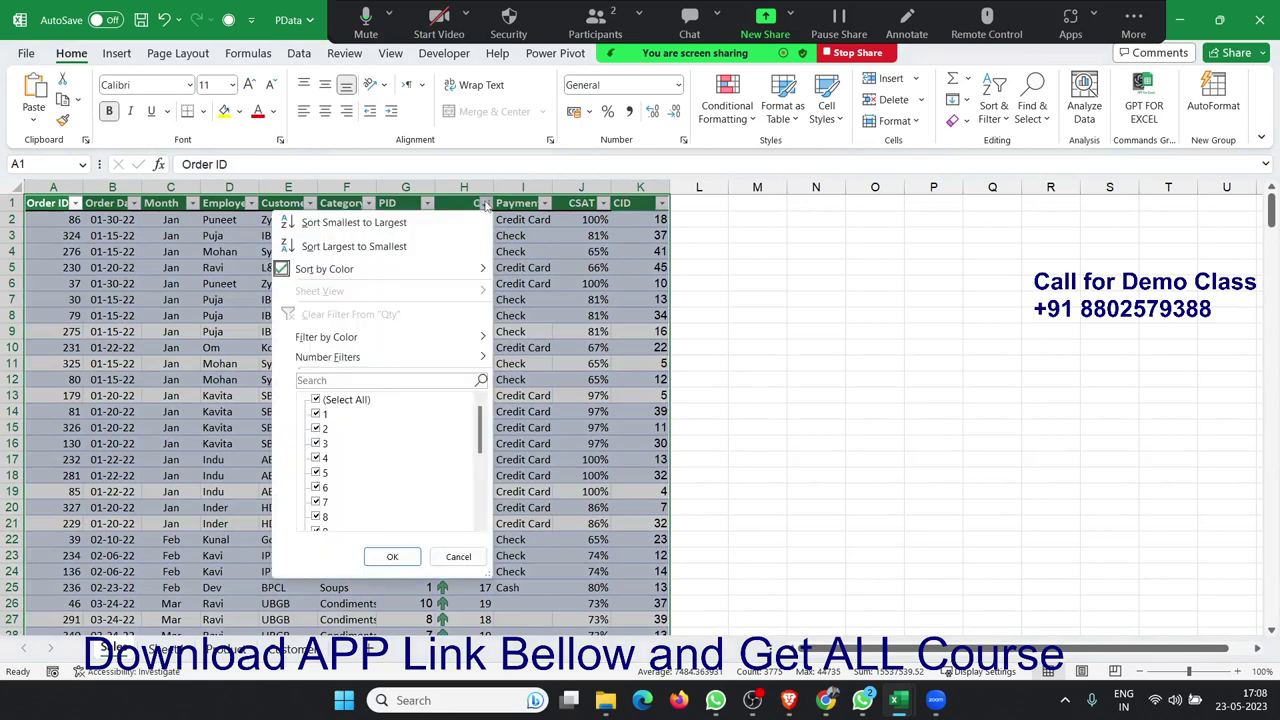
{"action": "left_click", "coordinate": [100, 236]}
{"action": "left_click", "coordinate": [100, 236]}
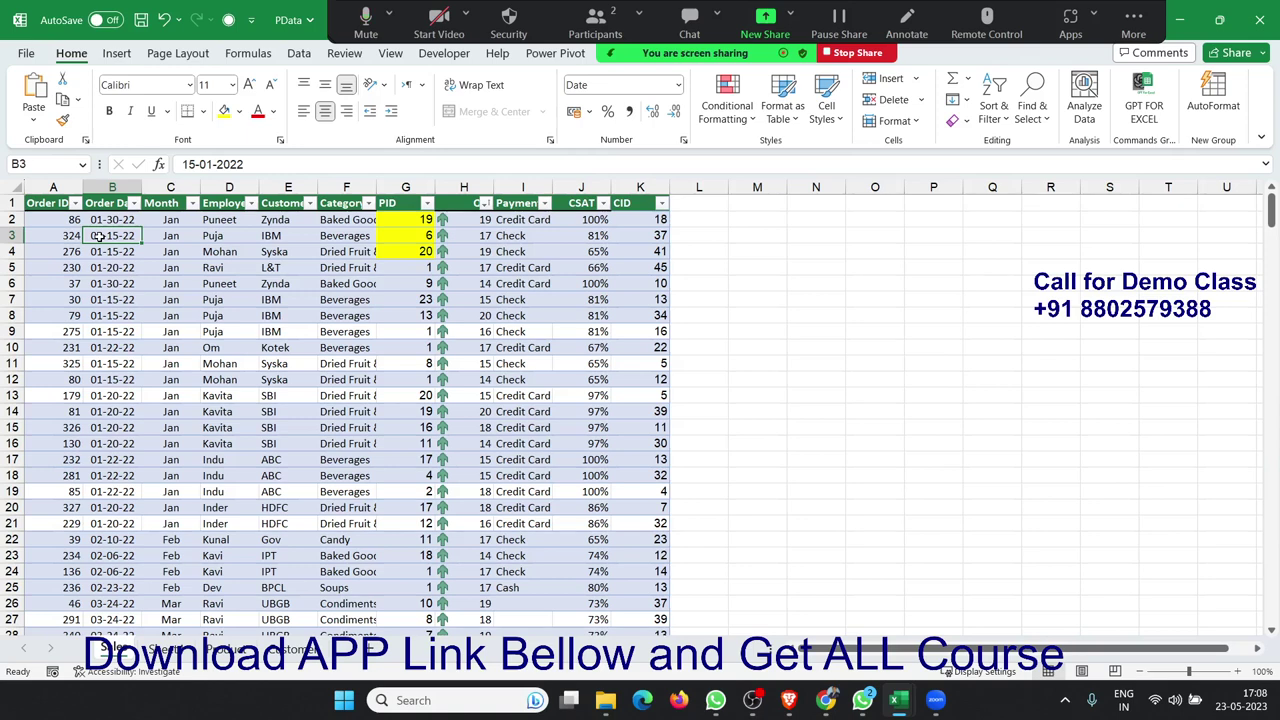
{"action": "left_click", "coordinate": [331, 268]}
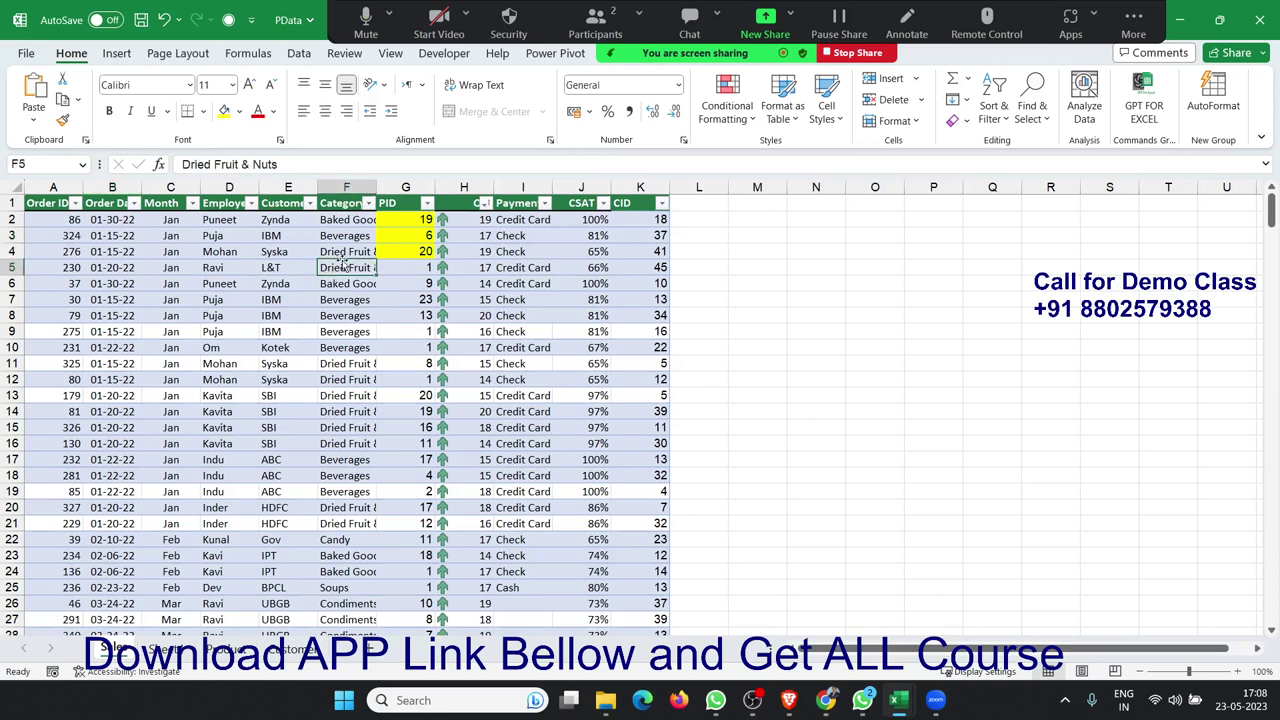
{"action": "left_click", "coordinate": [372, 350]}
{"action": "left_click", "coordinate": [364, 368]}
{"action": "left_click", "coordinate": [357, 328]}
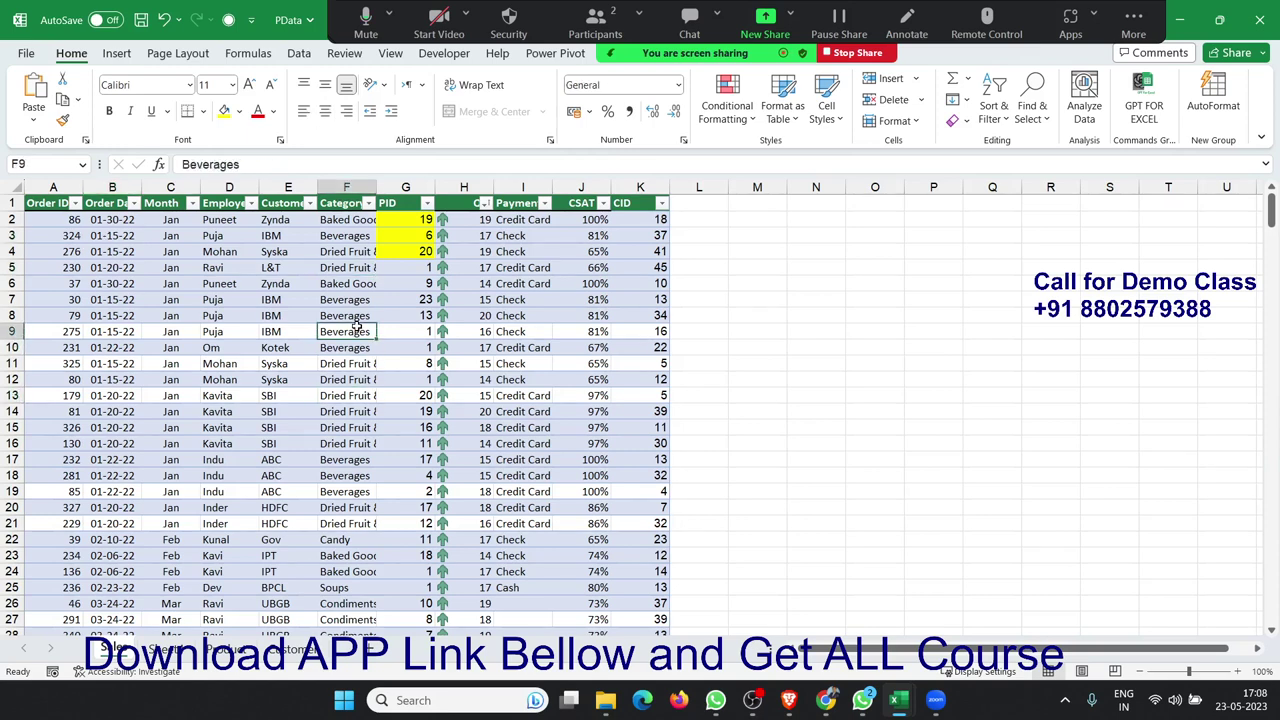
{"action": "double_click", "coordinate": [358, 331]}
{"action": "left_click", "coordinate": [360, 284]}
{"action": "left_click", "coordinate": [356, 267]}
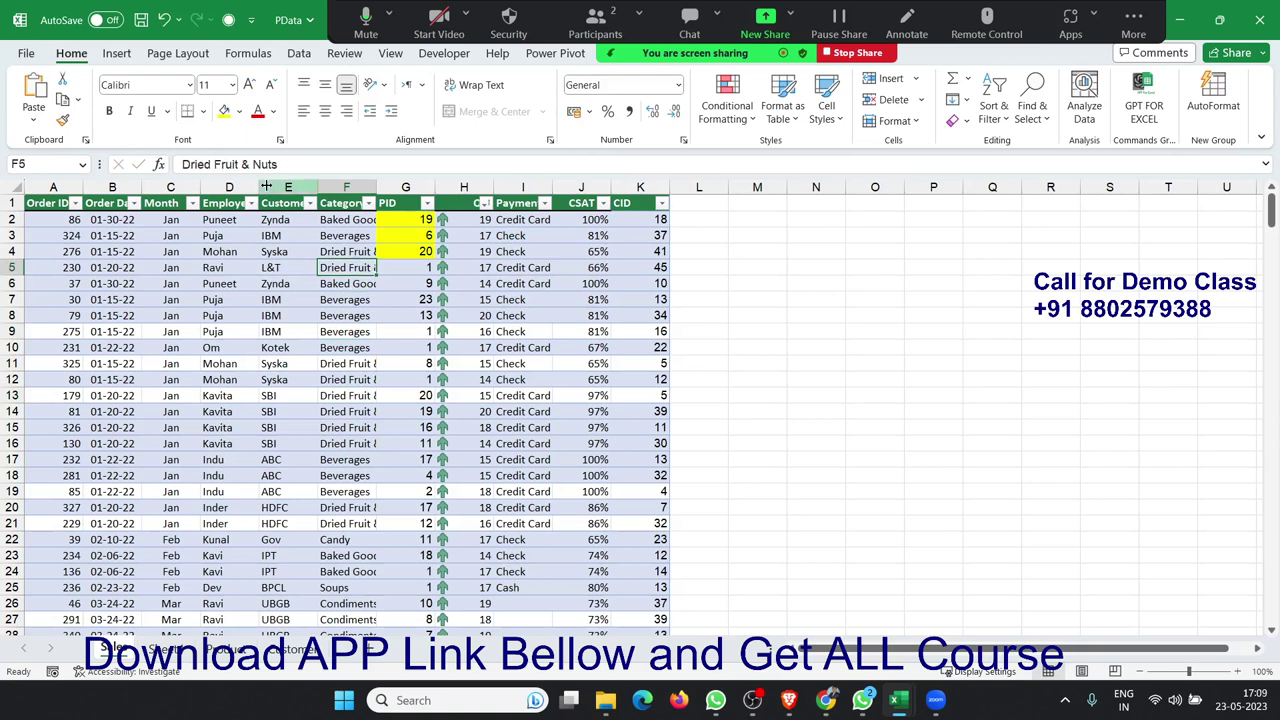
{"action": "double_click", "coordinate": [244, 164]}
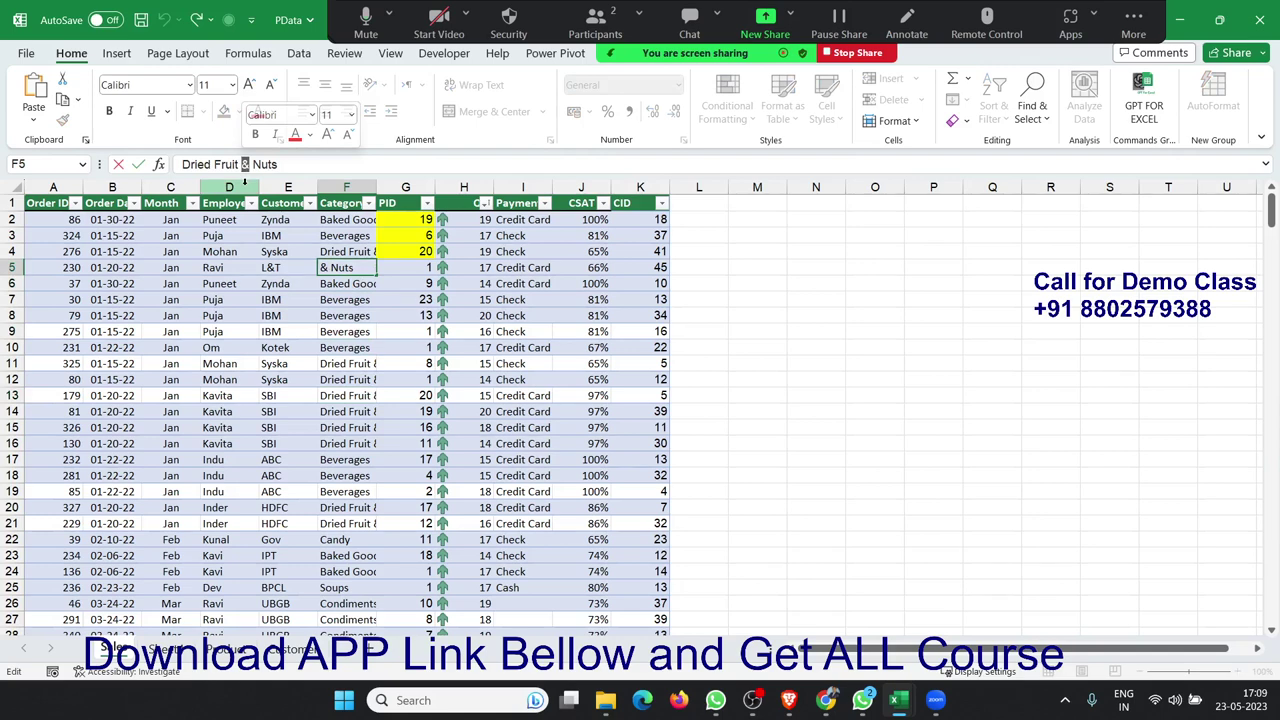
{"action": "key", "text": "Escape"}
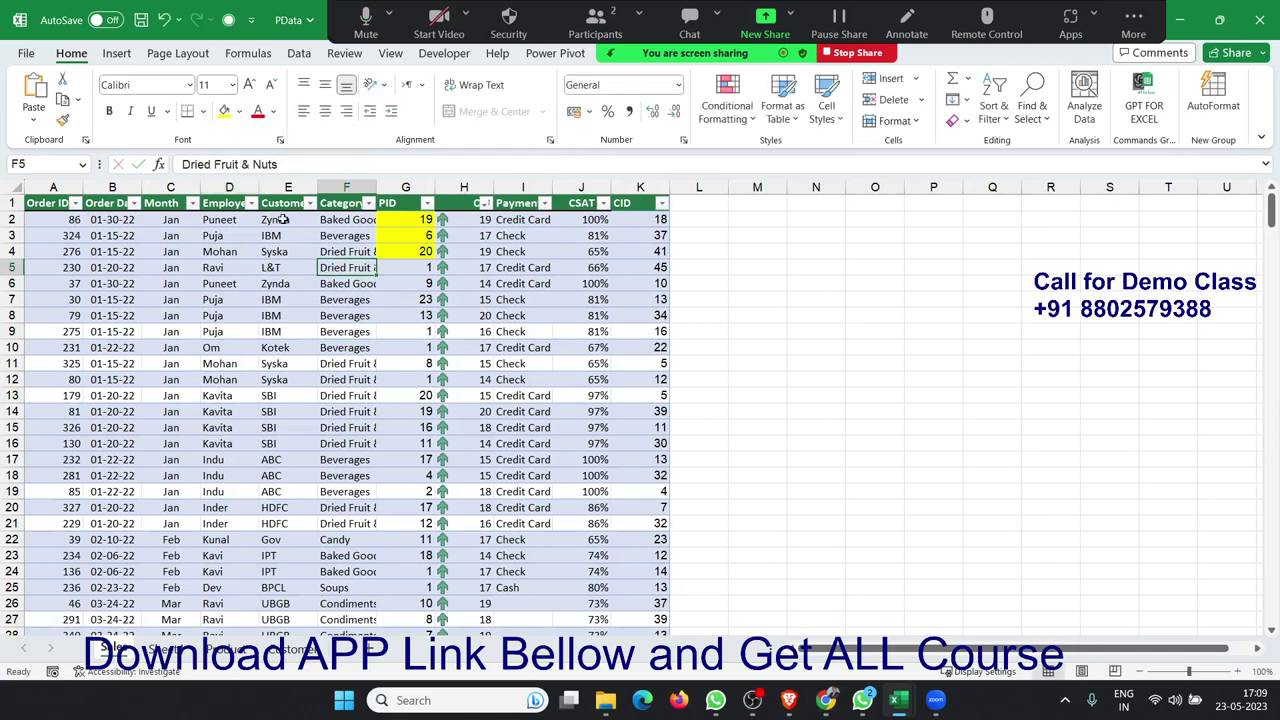
{"action": "scroll", "coordinate": [330, 300], "scroll_direction": "down", "scroll_amount": 3}
{"action": "scroll", "coordinate": [340, 324], "scroll_direction": "up", "scroll_amount": 3}
- Show the Category column's Text Filters submenu with Equals, Begins With and Contains
{"action": "left_click", "coordinate": [342, 235]}
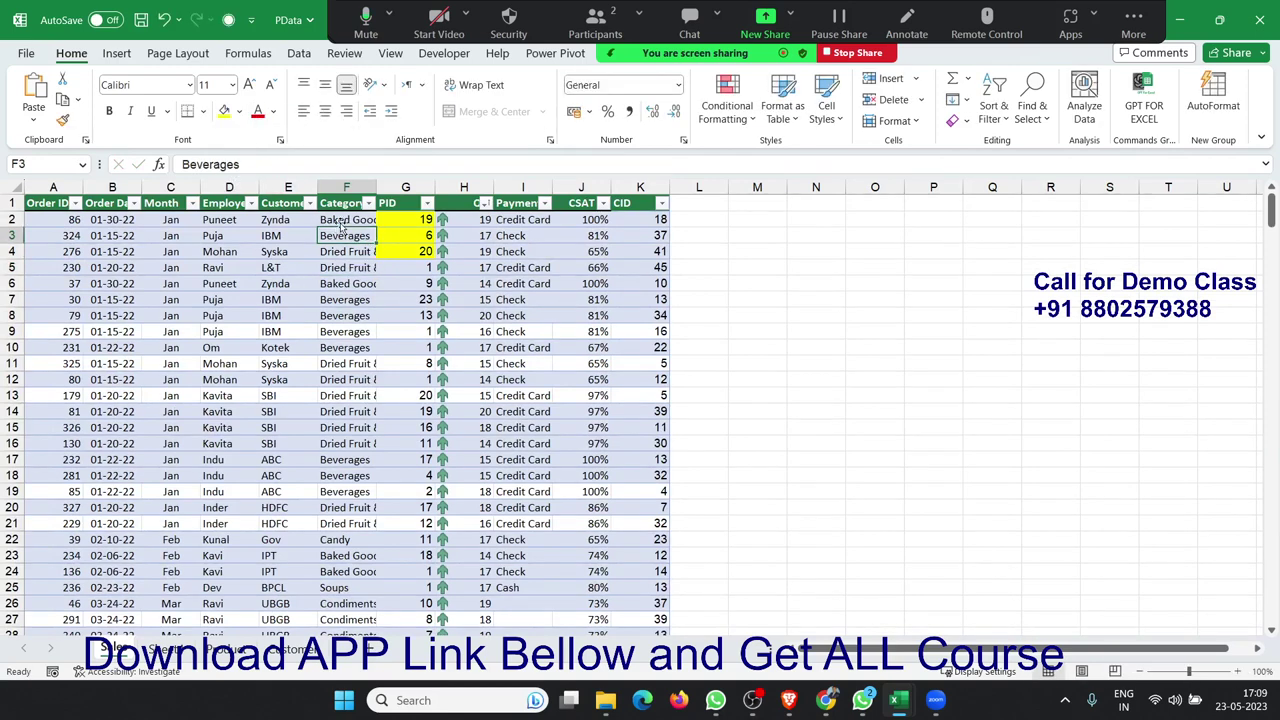
{"action": "left_click", "coordinate": [368, 203]}
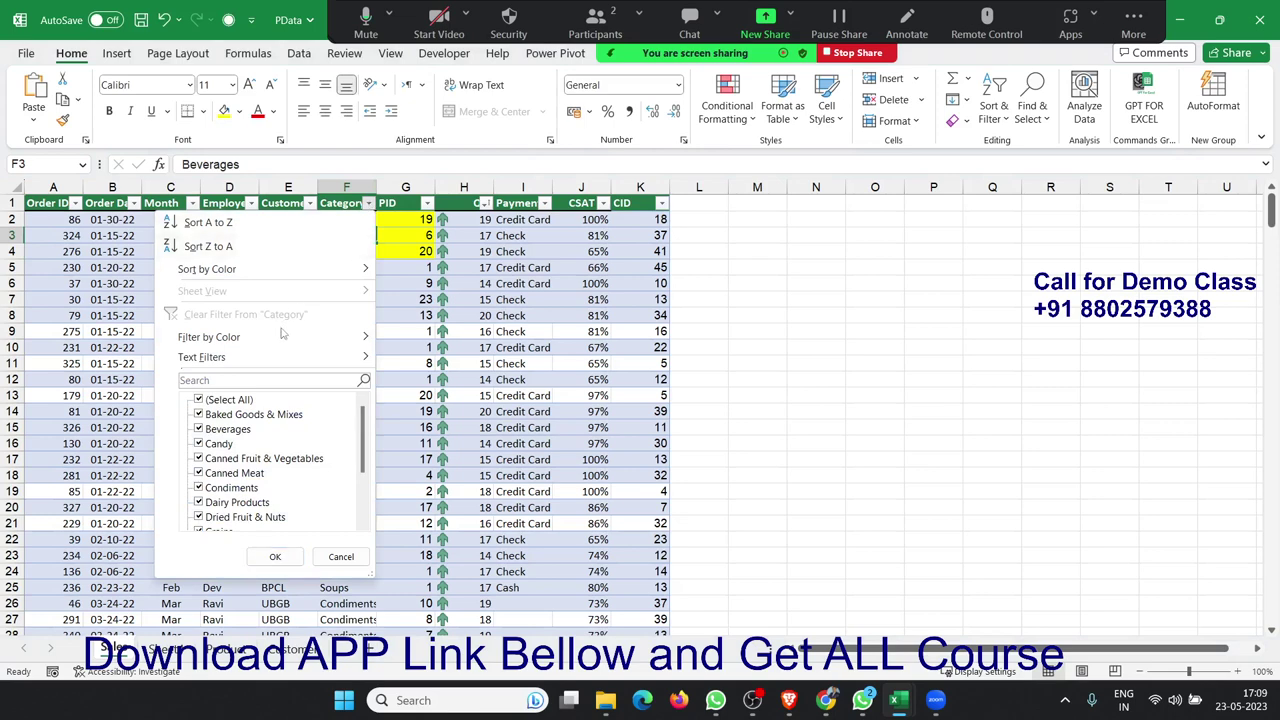
{"action": "scroll", "coordinate": [215, 408], "scroll_direction": "down", "scroll_amount": 3}
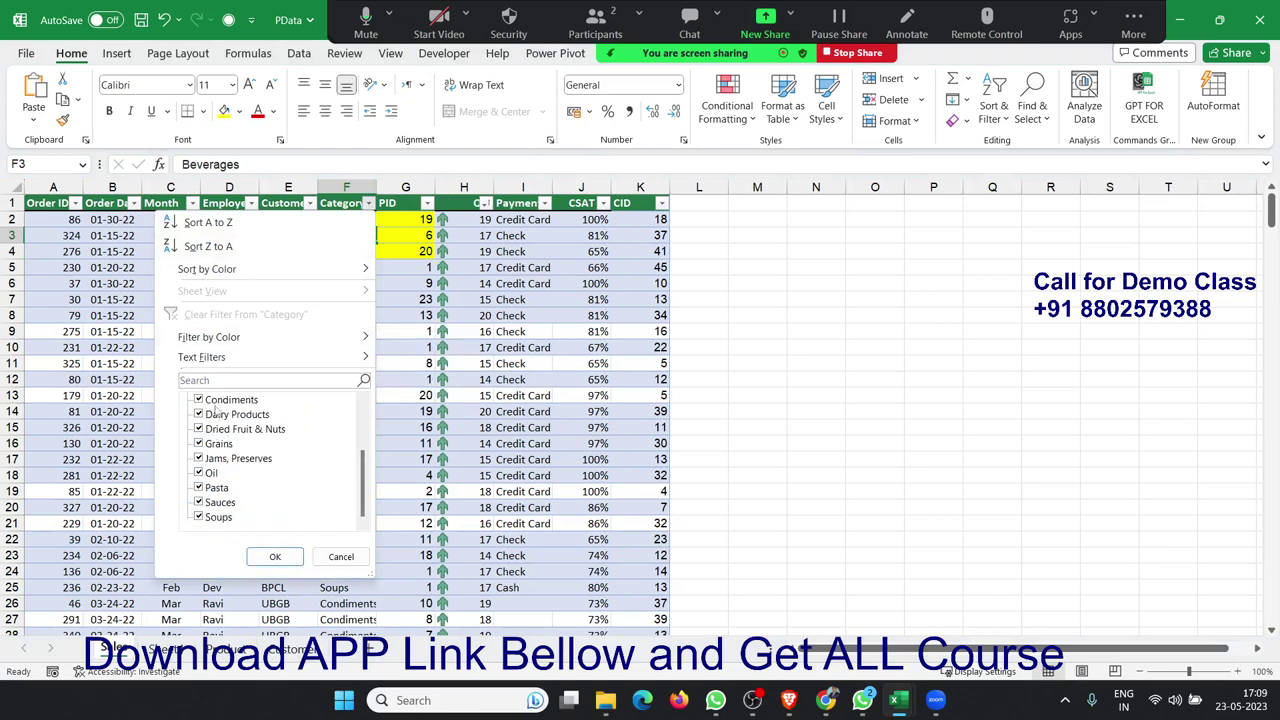
{"action": "scroll", "coordinate": [215, 410], "scroll_direction": "up", "scroll_amount": 3}
{"action": "scroll", "coordinate": [215, 410], "scroll_direction": "down", "scroll_amount": 3}
{"action": "scroll", "coordinate": [212, 405], "scroll_direction": "up", "scroll_amount": 3}
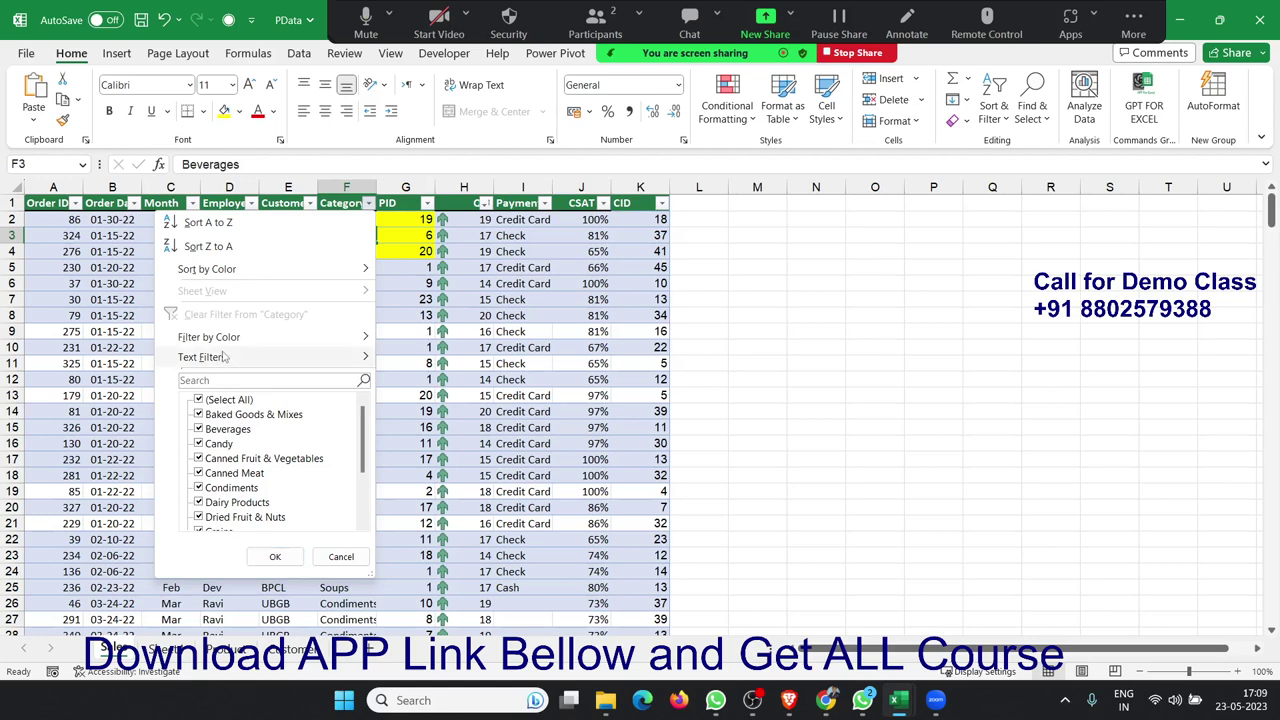
{"action": "mouse_move", "coordinate": [226, 357]}
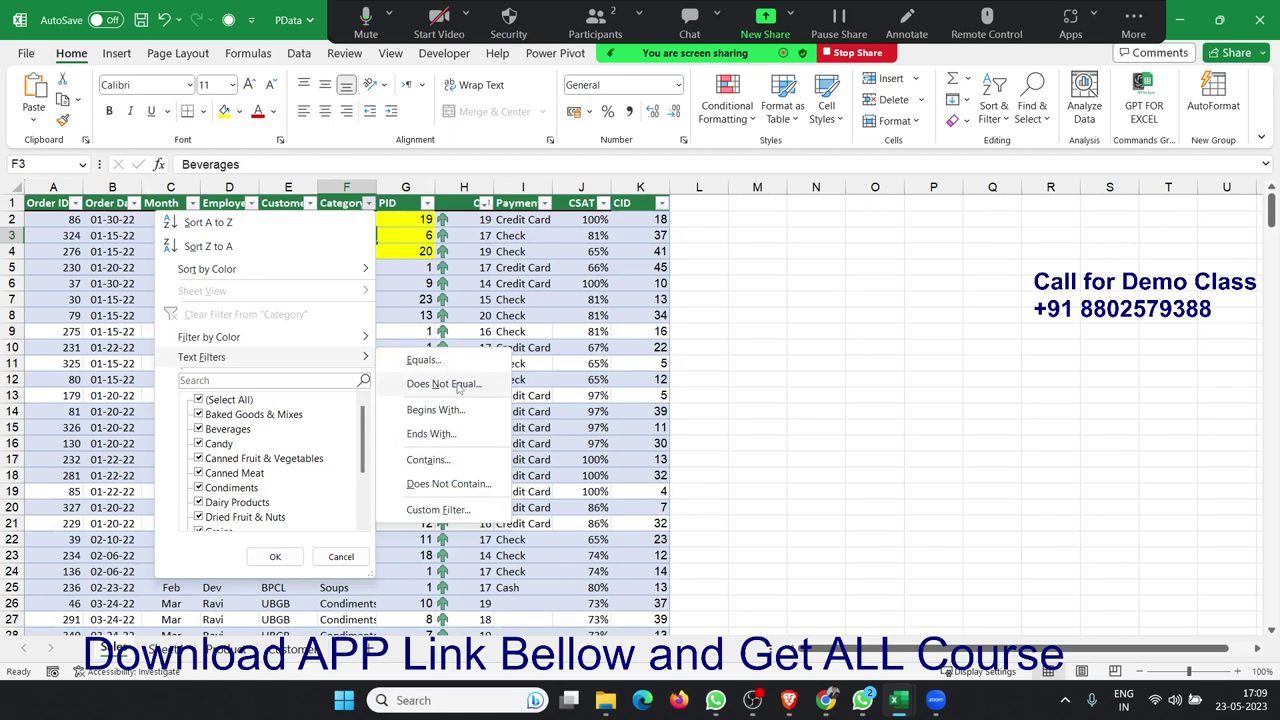
- Apply a Contains '&' text filter on Category, leaving 101 of 346 records
{"action": "left_click", "coordinate": [428, 460]}
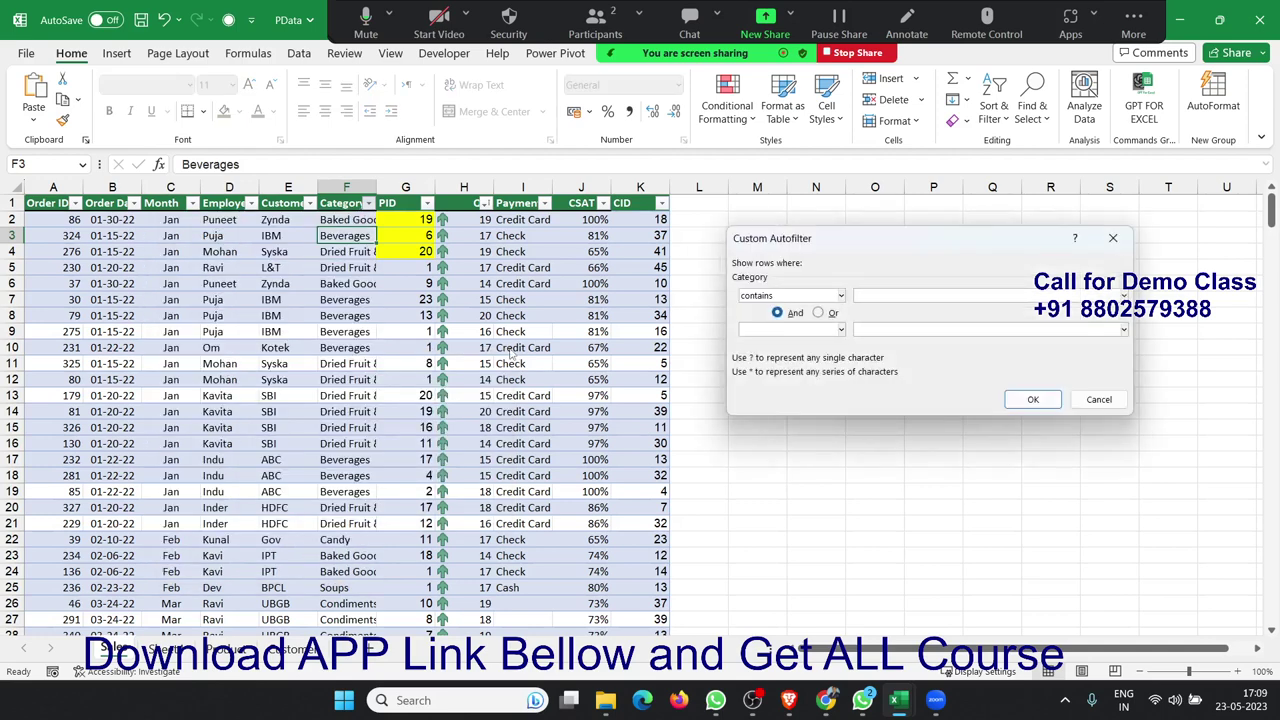
{"action": "type", "text": "&"}
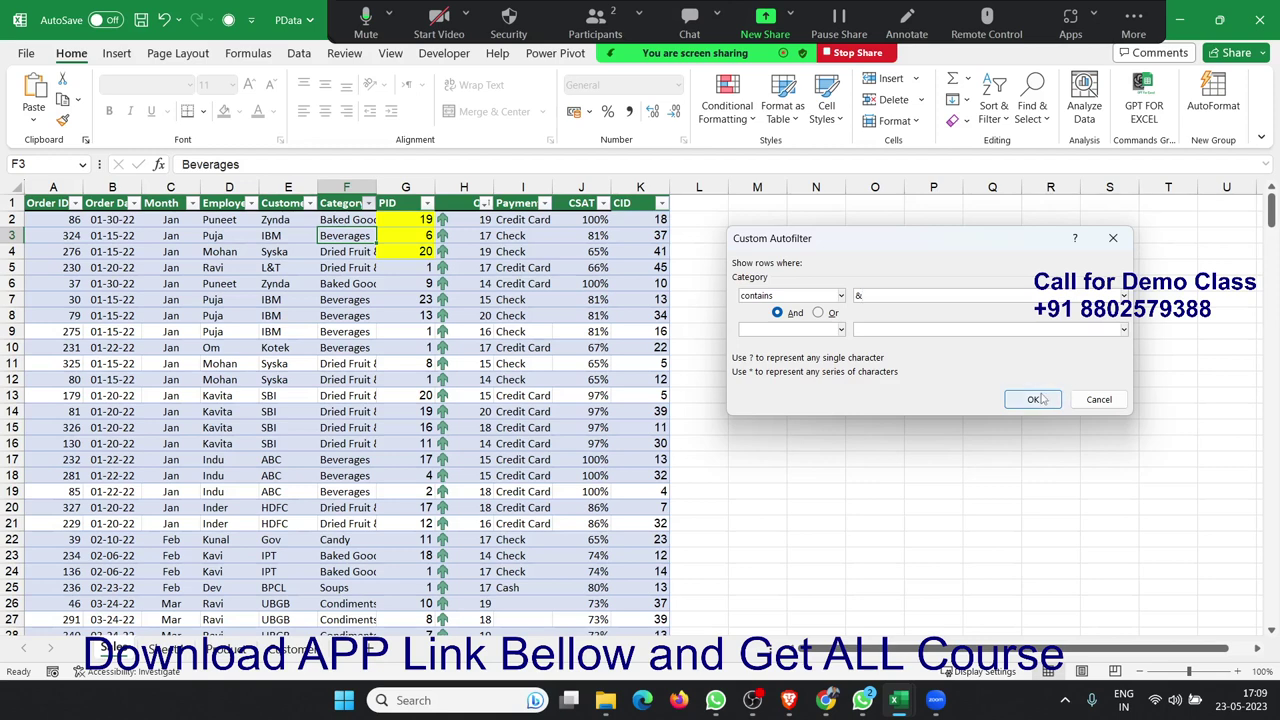
{"action": "left_click", "coordinate": [1038, 399]}
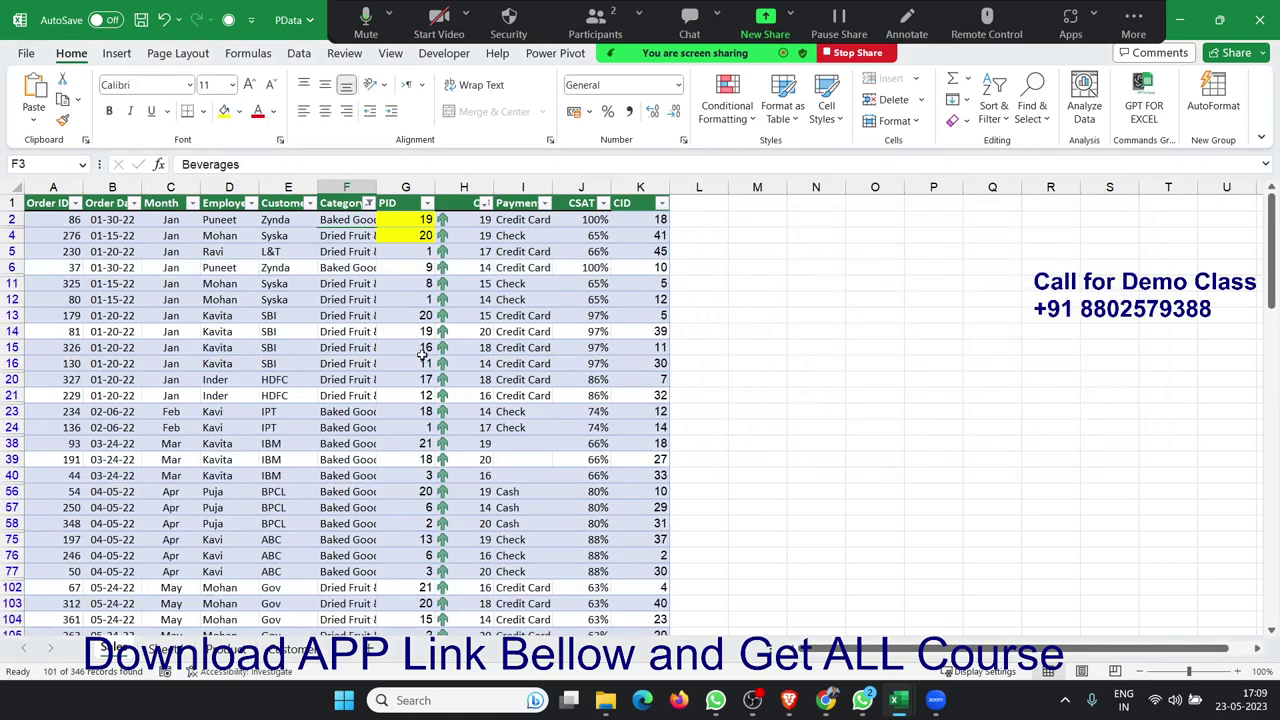
- Widen column F so full names like Dried Fruit & Nuts are visible
{"action": "left_click", "coordinate": [352, 312]}
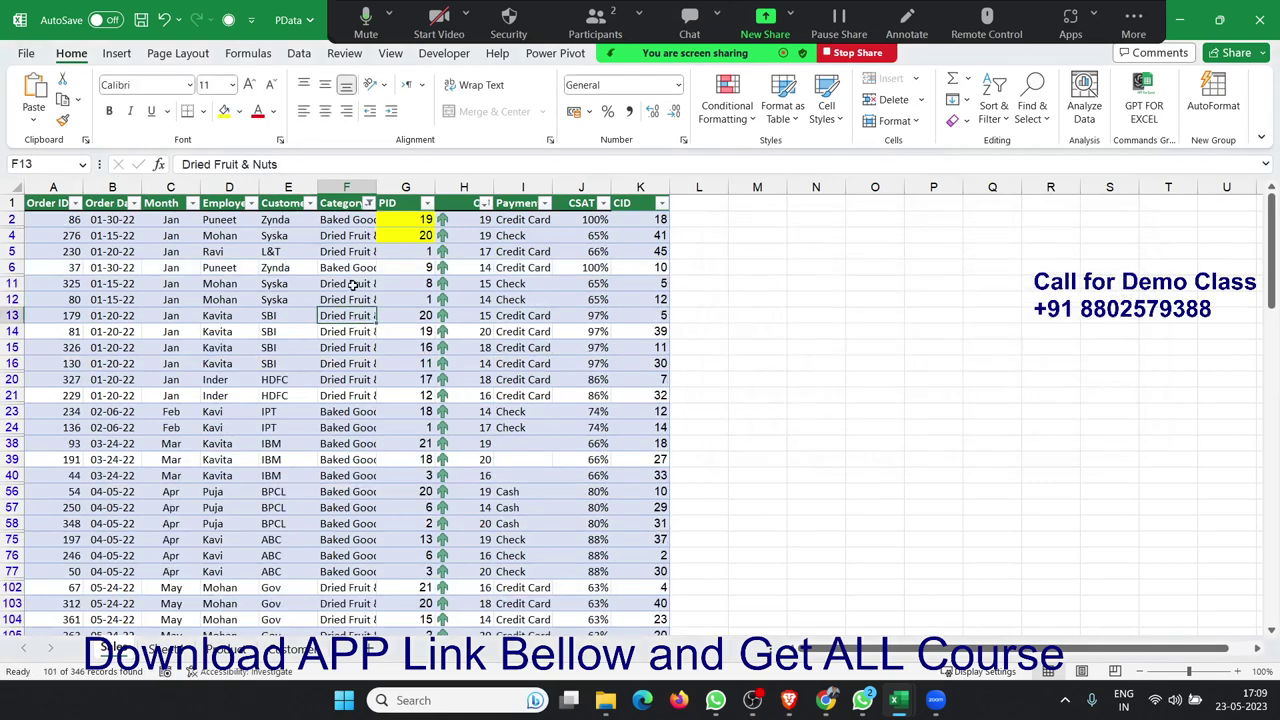
{"action": "scroll", "coordinate": [352, 285], "scroll_direction": "down", "scroll_amount": 4}
{"action": "left_click_drag", "start_coordinate": [385, 187], "coordinate": [425, 184]}
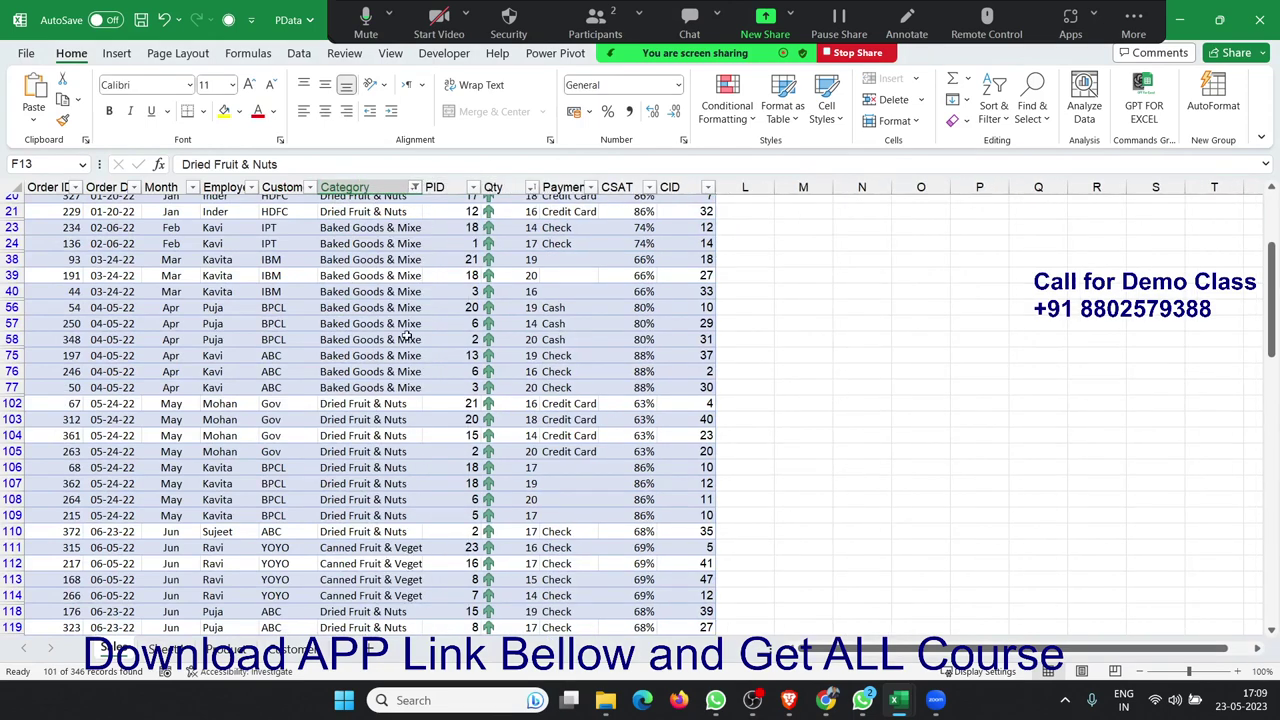
{"action": "scroll", "coordinate": [407, 333], "scroll_direction": "down", "scroll_amount": 4}
{"action": "scroll", "coordinate": [407, 333], "scroll_direction": "up", "scroll_amount": 5}
{"action": "scroll", "coordinate": [407, 333], "scroll_direction": "up", "scroll_amount": 3}
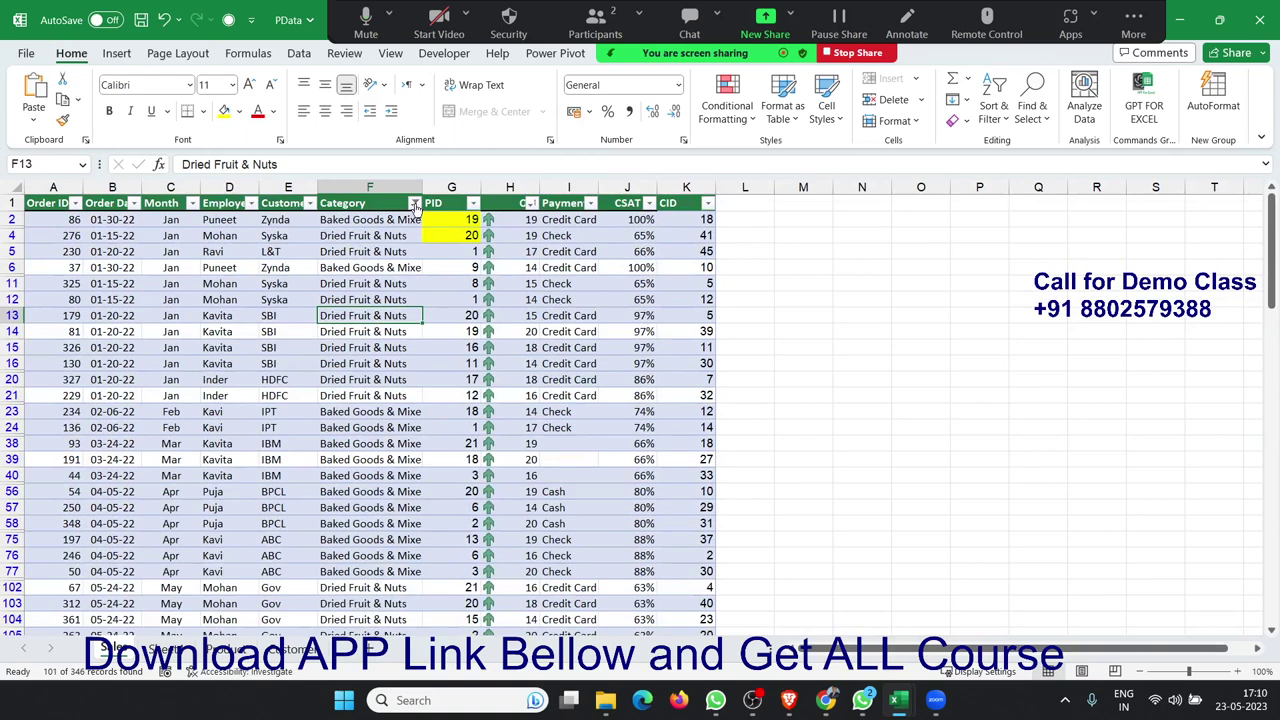
- Apply a Begins With 'D' text filter on Category, showing 73 of 346 records
{"action": "left_click", "coordinate": [414, 203]}
{"action": "mouse_move", "coordinate": [314, 357]}
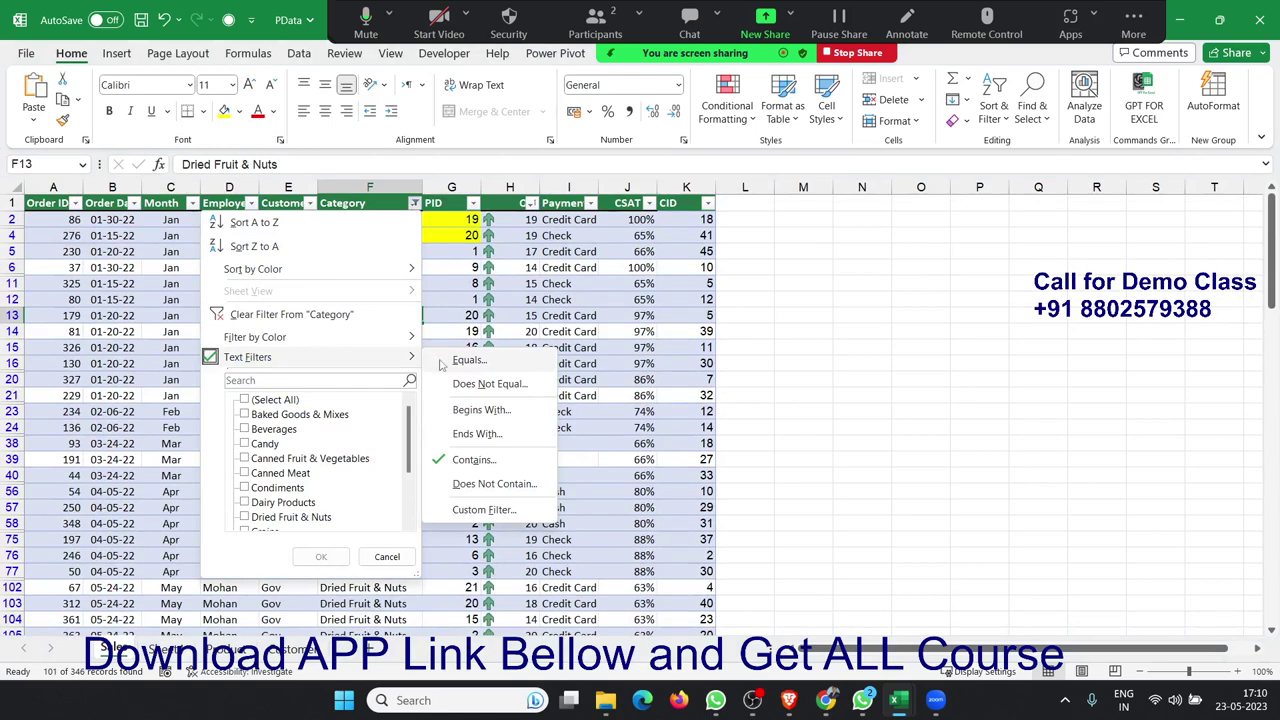
{"action": "left_click", "coordinate": [462, 411]}
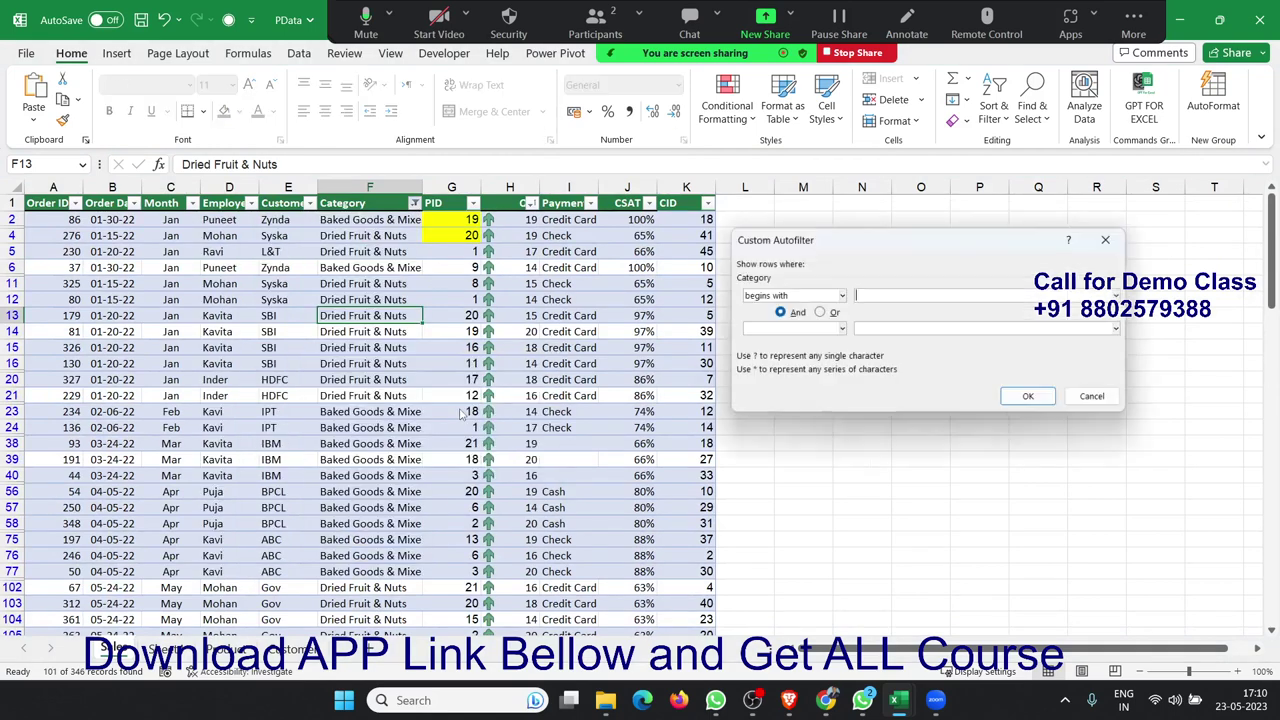
{"action": "type", "text": "D"}
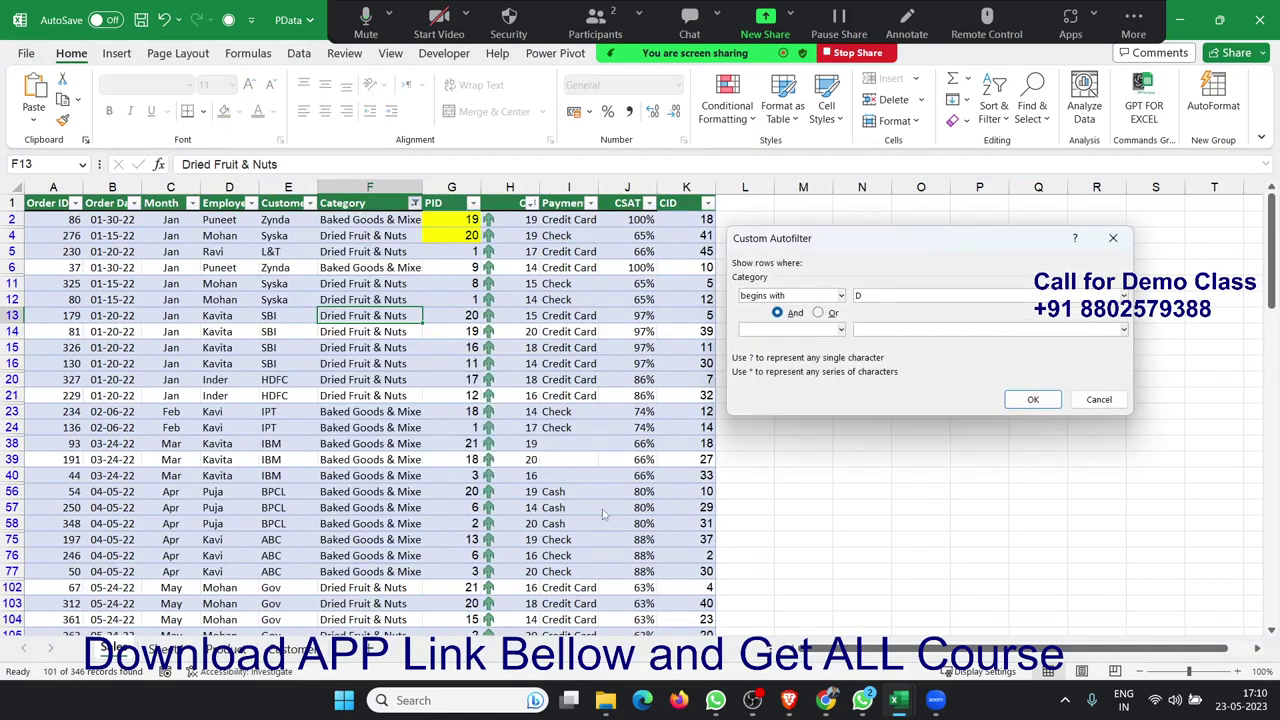
{"action": "left_click", "coordinate": [1033, 399]}
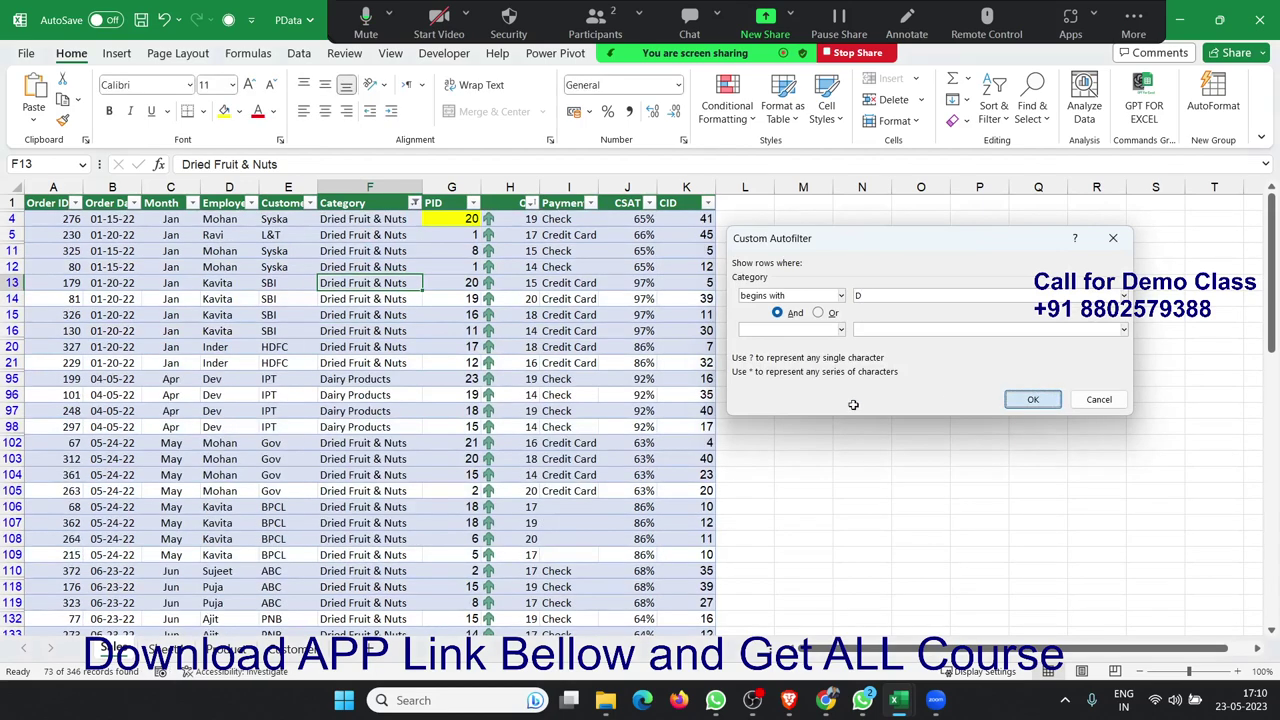
{"action": "scroll", "coordinate": [431, 373], "scroll_direction": "down", "scroll_amount": 5}
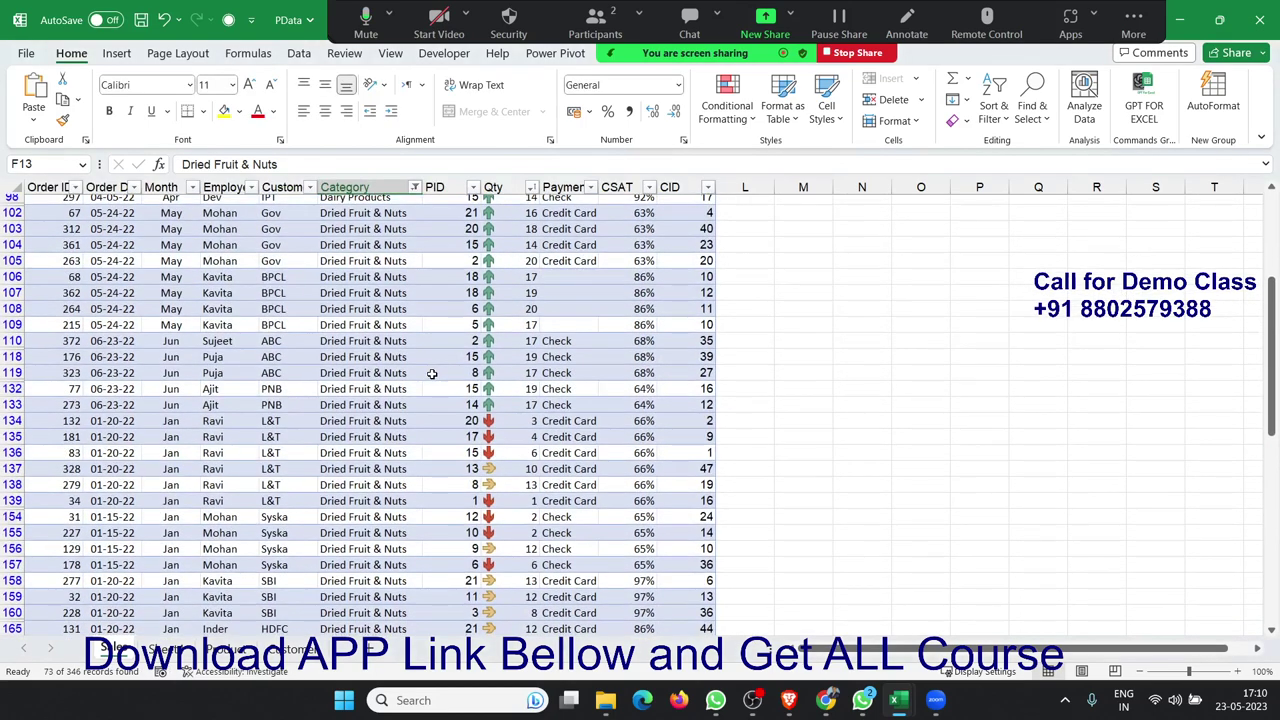
{"action": "scroll", "coordinate": [431, 373], "scroll_direction": "up", "scroll_amount": 5}
- Apply a Does Not Contain '&' text filter on Category, showing 245 of 346 records
{"action": "left_click", "coordinate": [414, 203]}
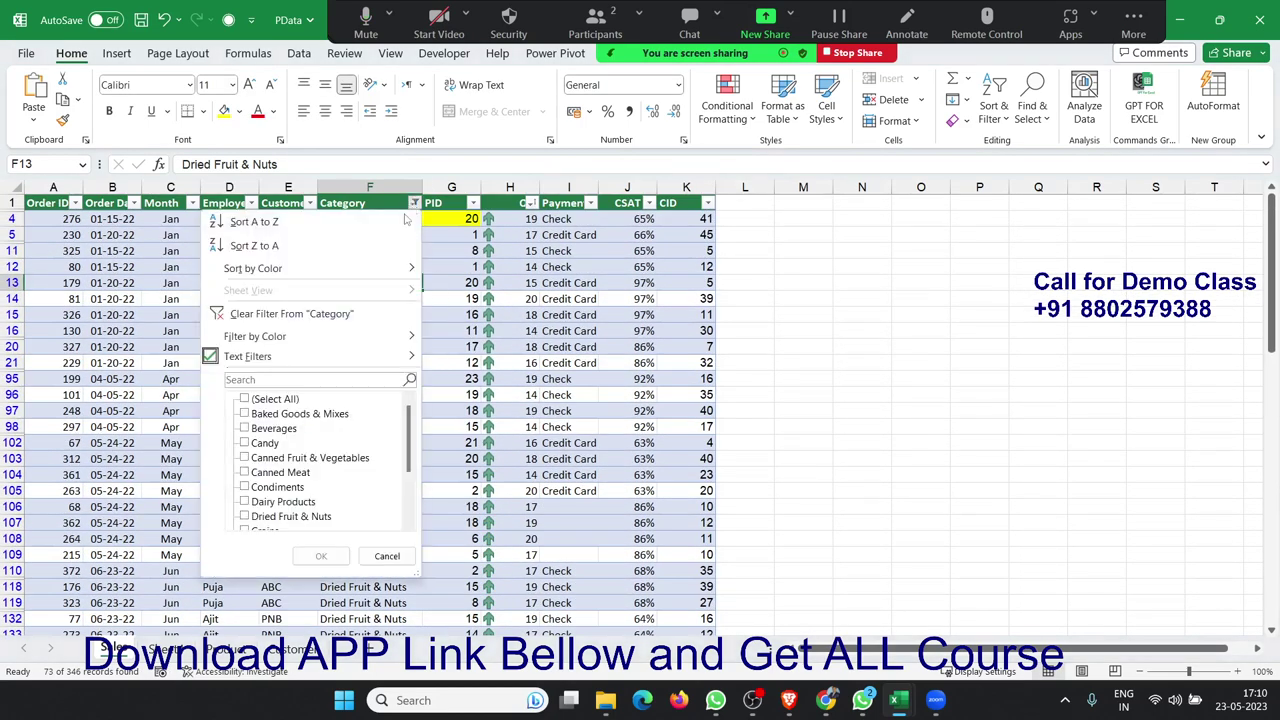
{"action": "left_click", "coordinate": [373, 358]}
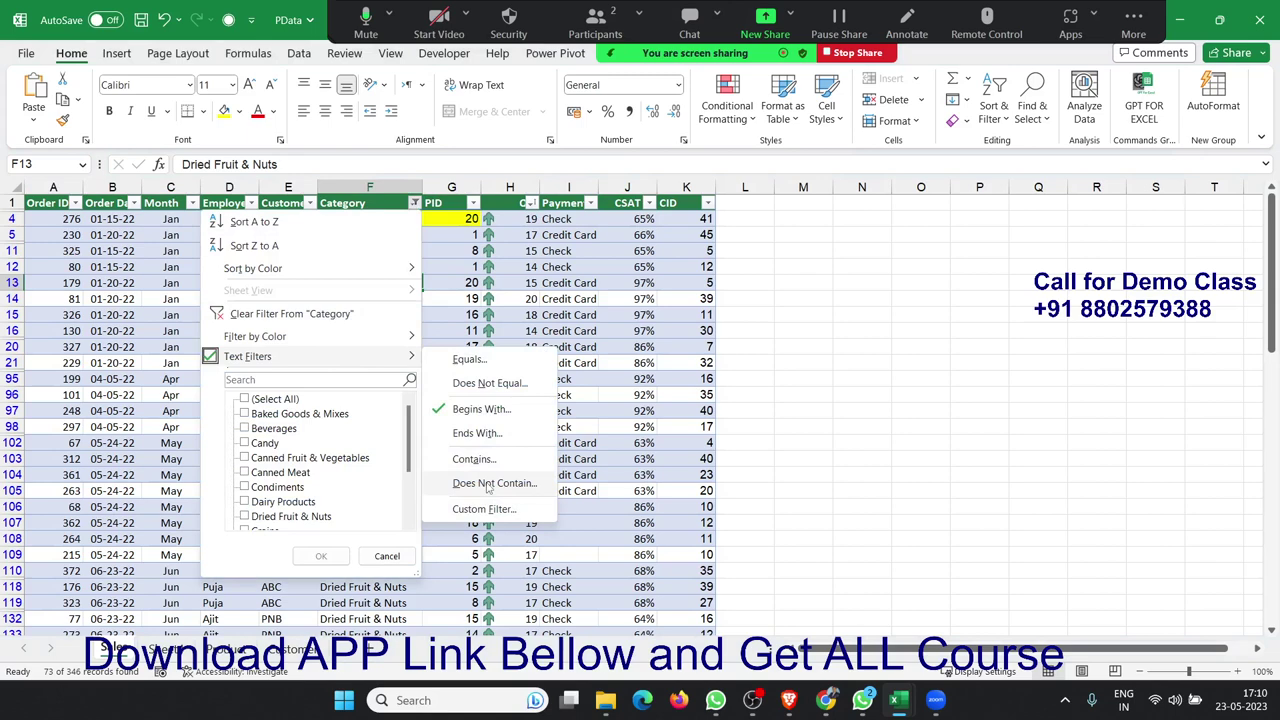
{"action": "left_click", "coordinate": [490, 483]}
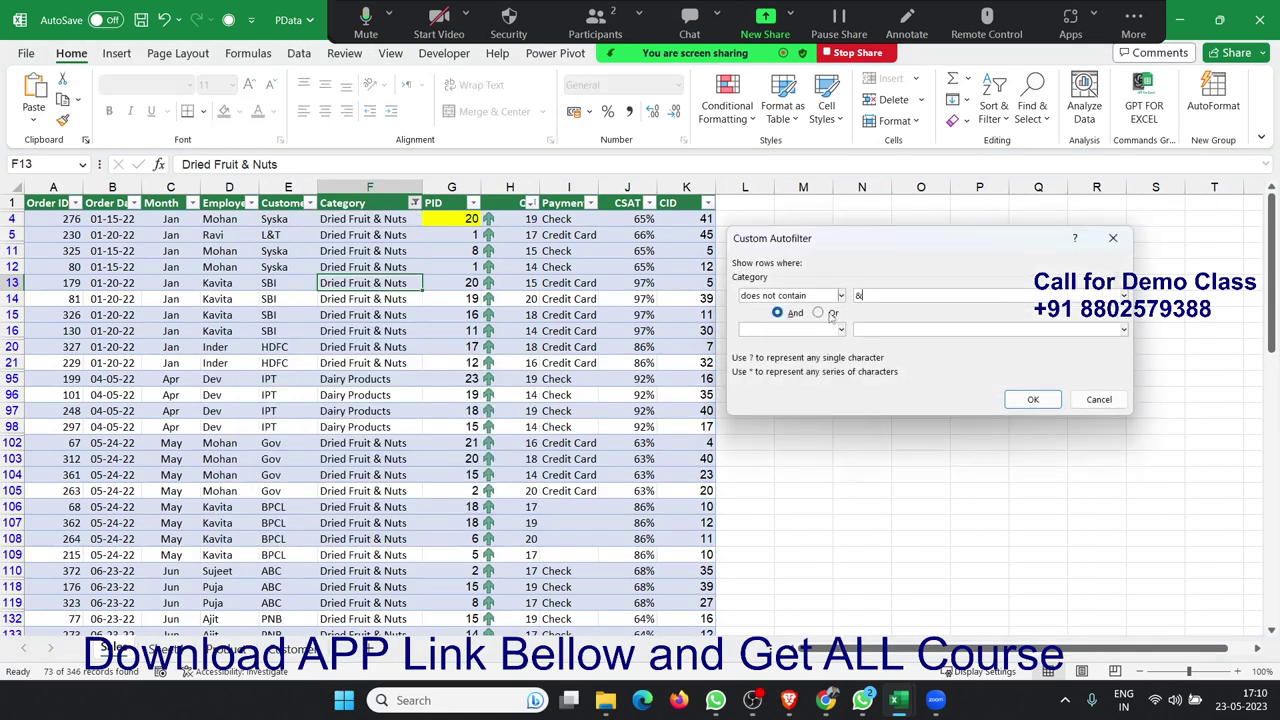
{"action": "left_click", "coordinate": [1020, 398]}
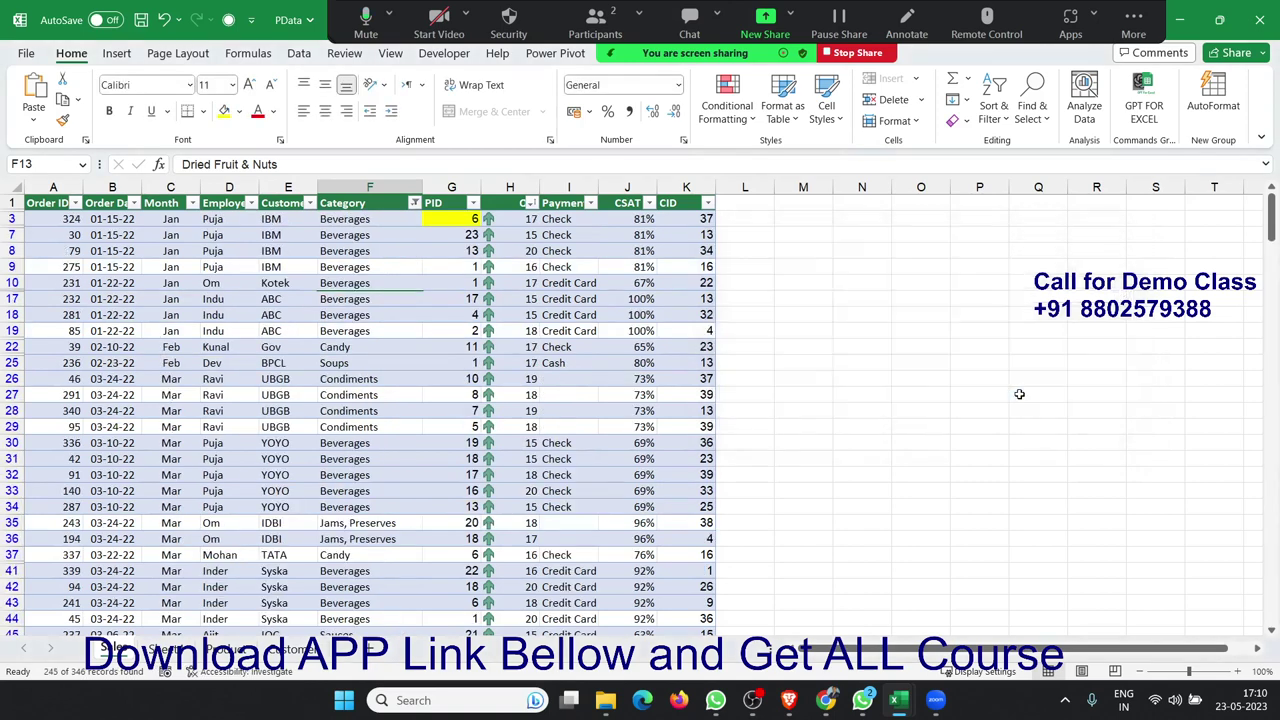
{"action": "left_click", "coordinate": [384, 330]}
{"action": "scroll", "coordinate": [383, 337], "scroll_direction": "down", "scroll_amount": 4}
{"action": "scroll", "coordinate": [383, 338], "scroll_direction": "up", "scroll_amount": 3}
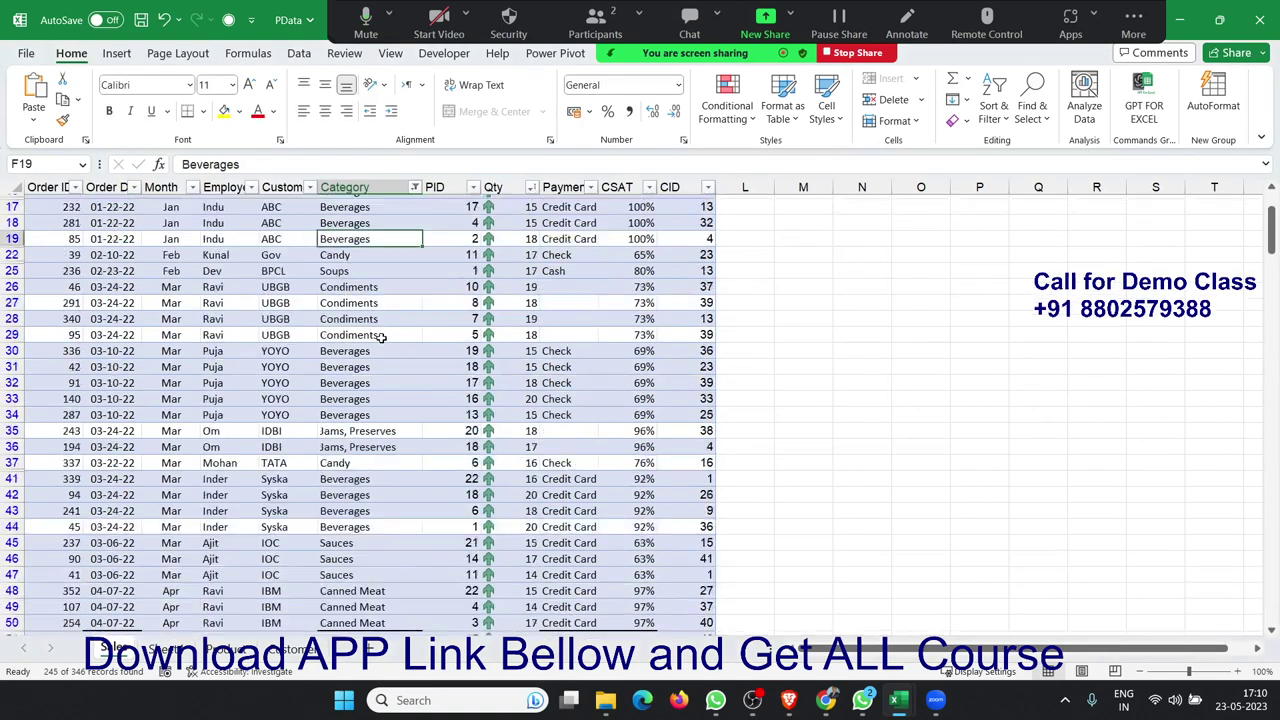
{"action": "scroll", "coordinate": [383, 338], "scroll_direction": "up", "scroll_amount": 4}
- Clear the Category filter so every order shows again
{"action": "left_click", "coordinate": [414, 203]}
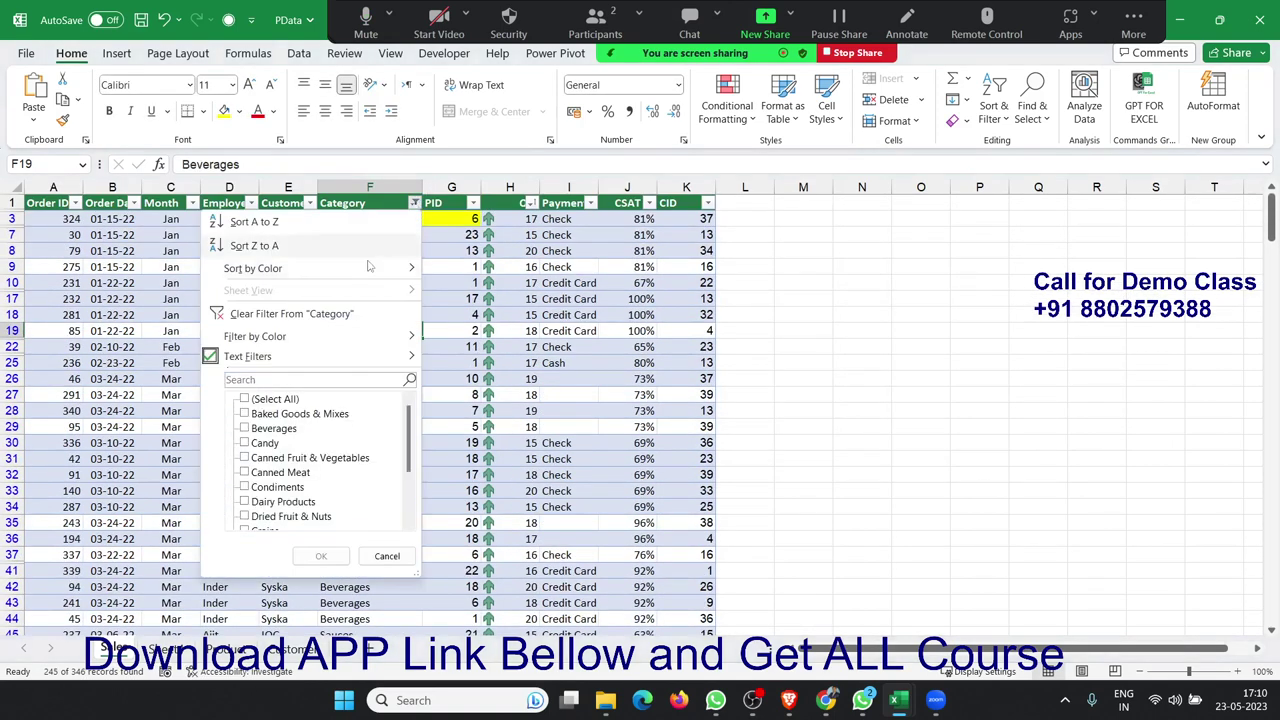
{"action": "key", "text": "Escape"}
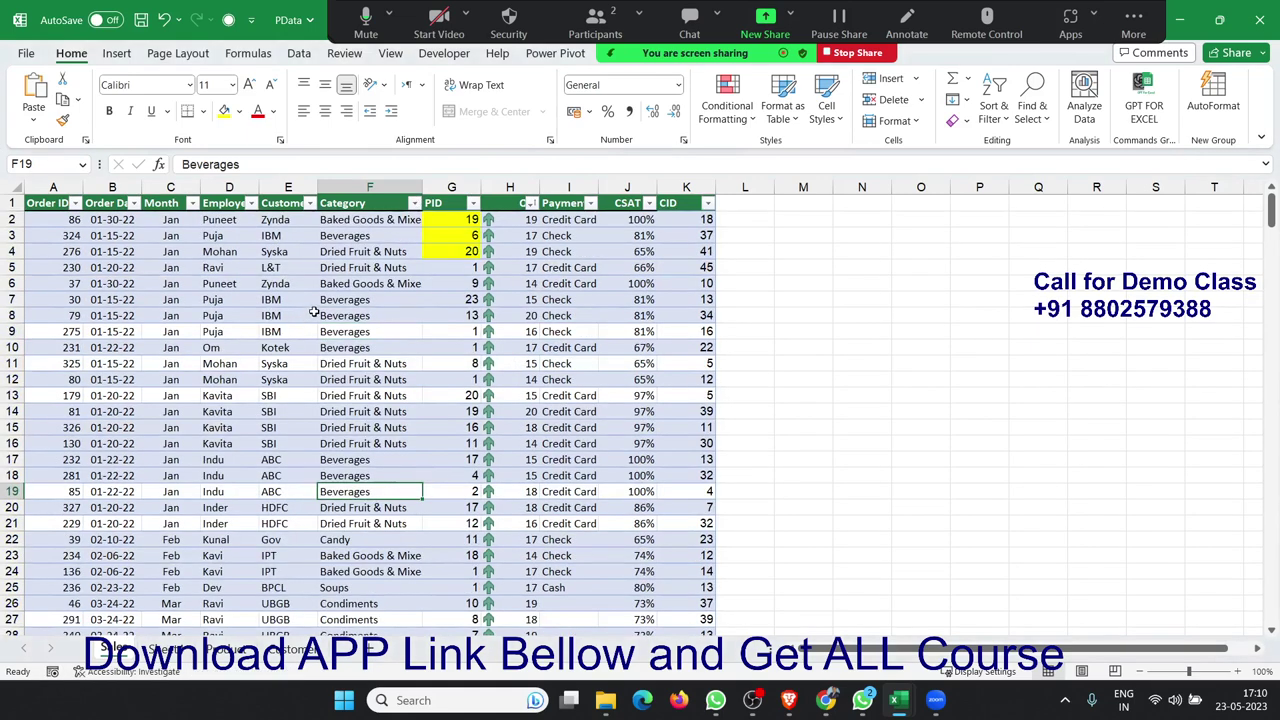
{"action": "left_click", "coordinate": [325, 300]}
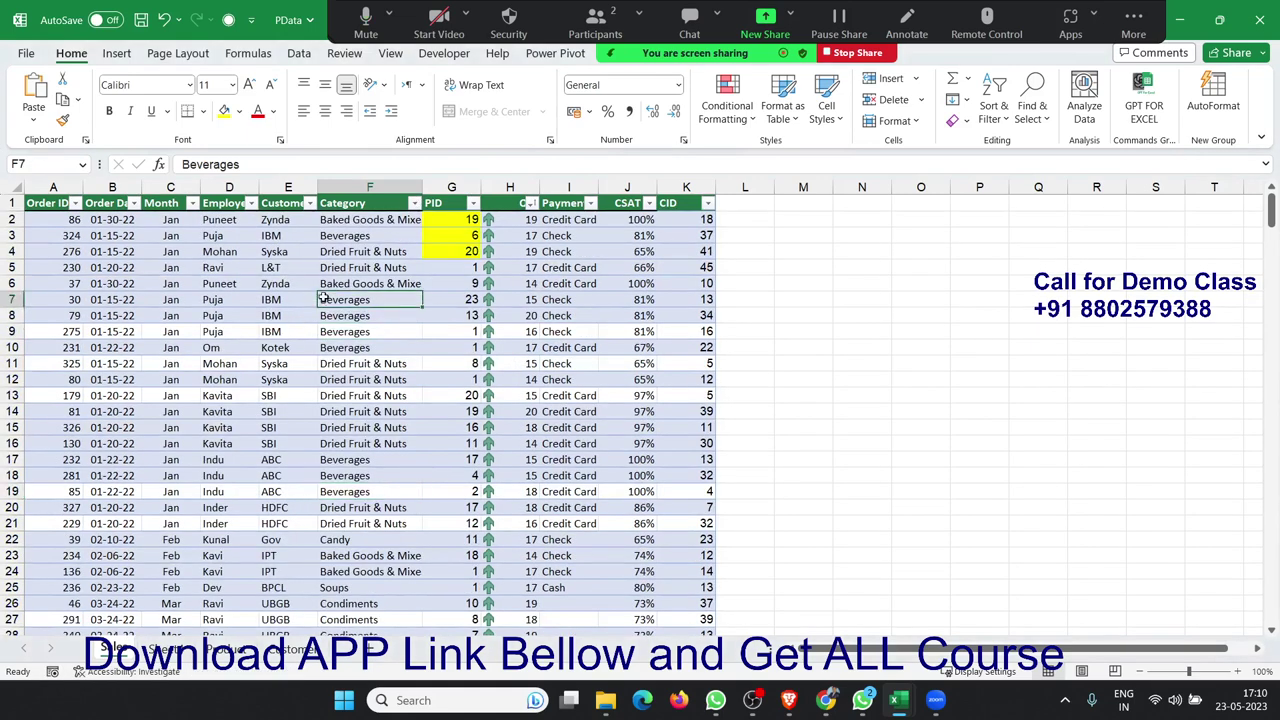
{"action": "left_click", "coordinate": [325, 268]}
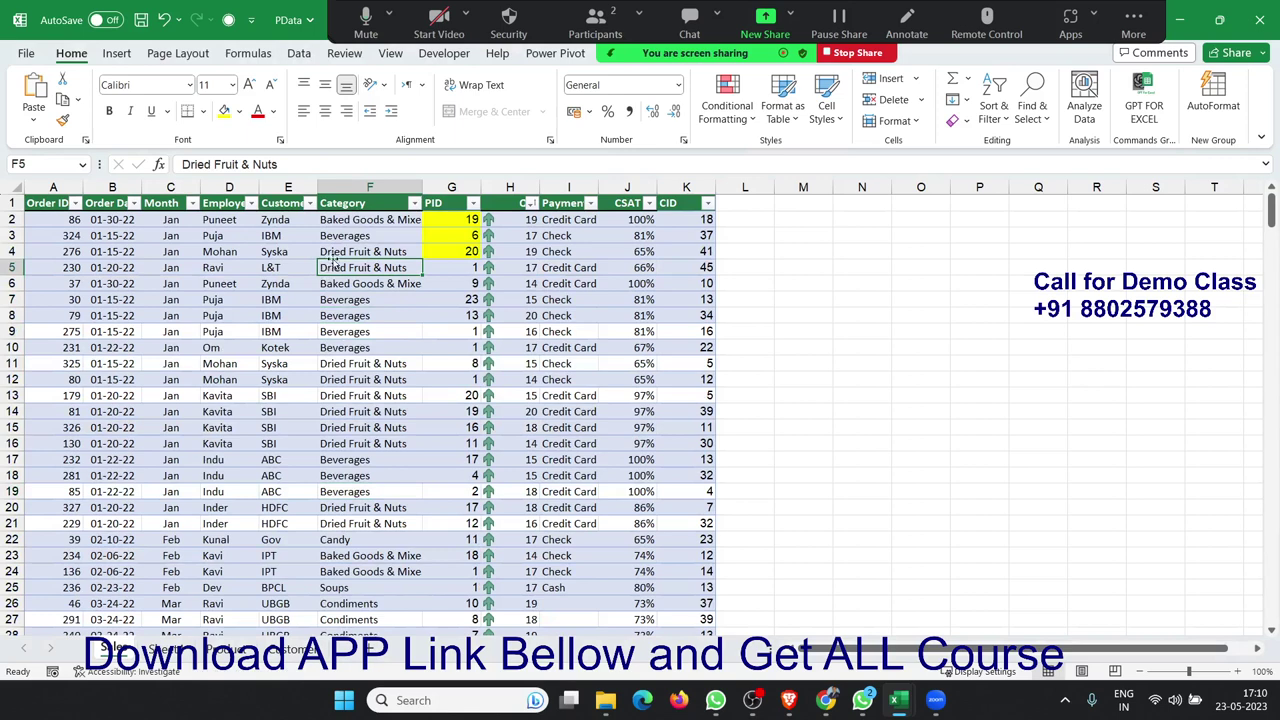
{"action": "left_click", "coordinate": [334, 253]}
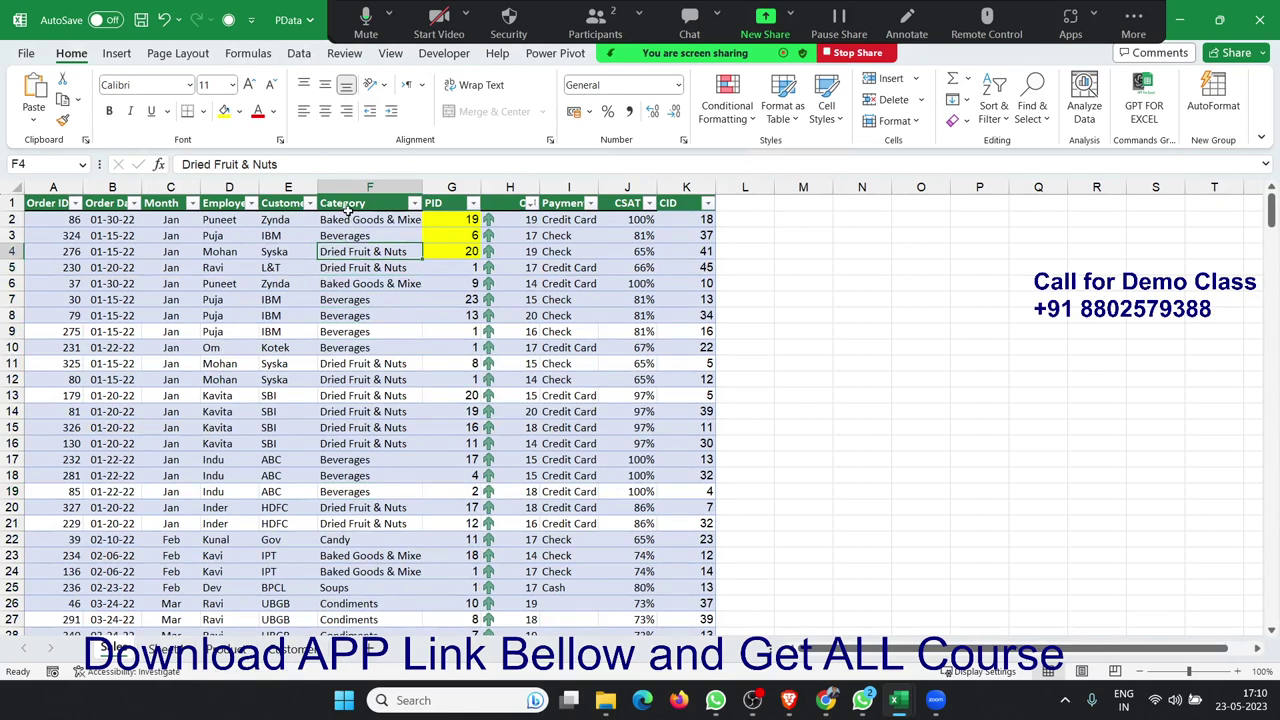
{"action": "left_click", "coordinate": [347, 207]}
{"action": "left_click", "coordinate": [363, 253]}
{"action": "left_click", "coordinate": [369, 219]}
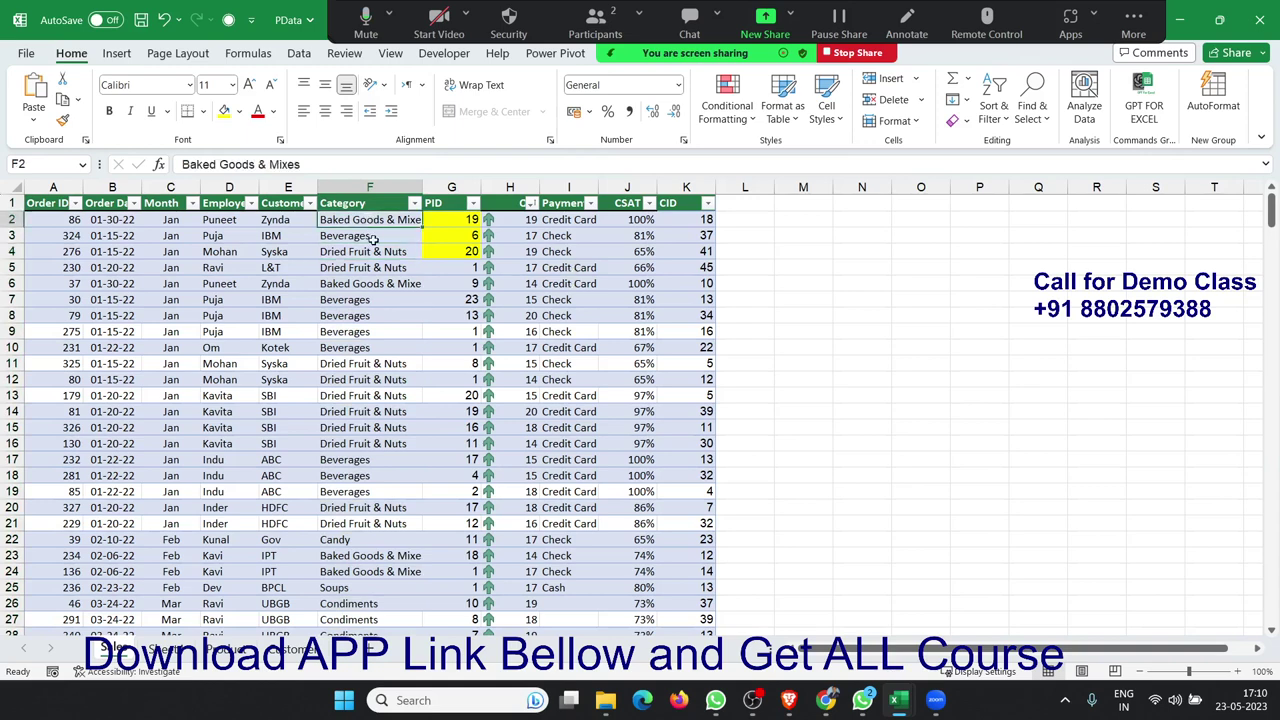
- Give PID cells G21 and G30 a yellow fill
{"action": "left_click", "coordinate": [436, 238]}
{"action": "scroll", "coordinate": [459, 373], "scroll_direction": "down", "scroll_amount": 3}
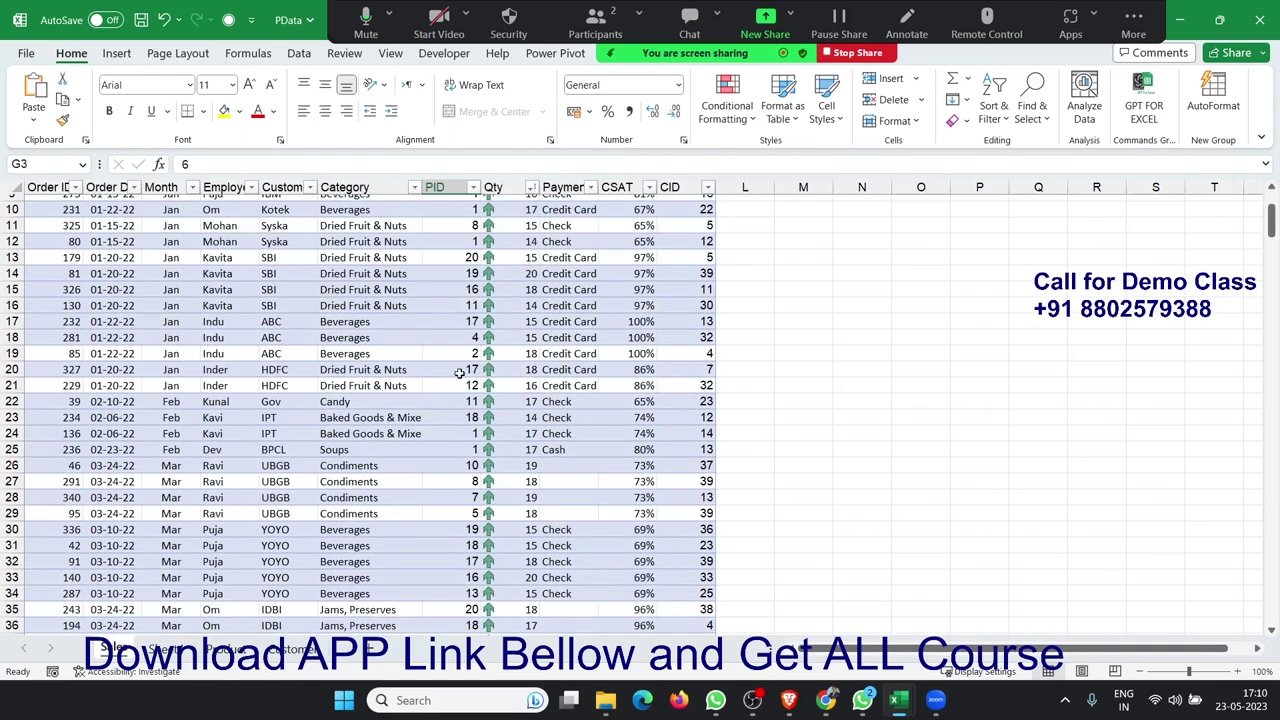
{"action": "left_click", "coordinate": [459, 385]}
{"action": "left_click", "coordinate": [224, 111]}
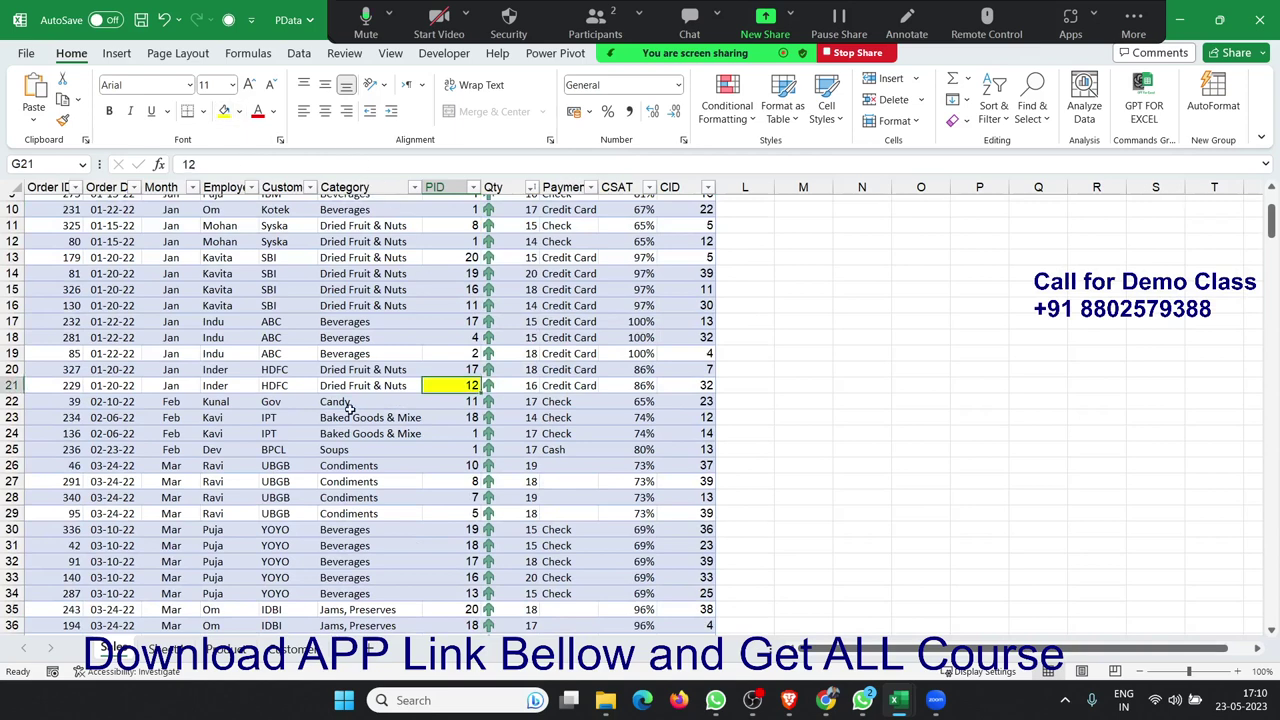
{"action": "left_click", "coordinate": [434, 528]}
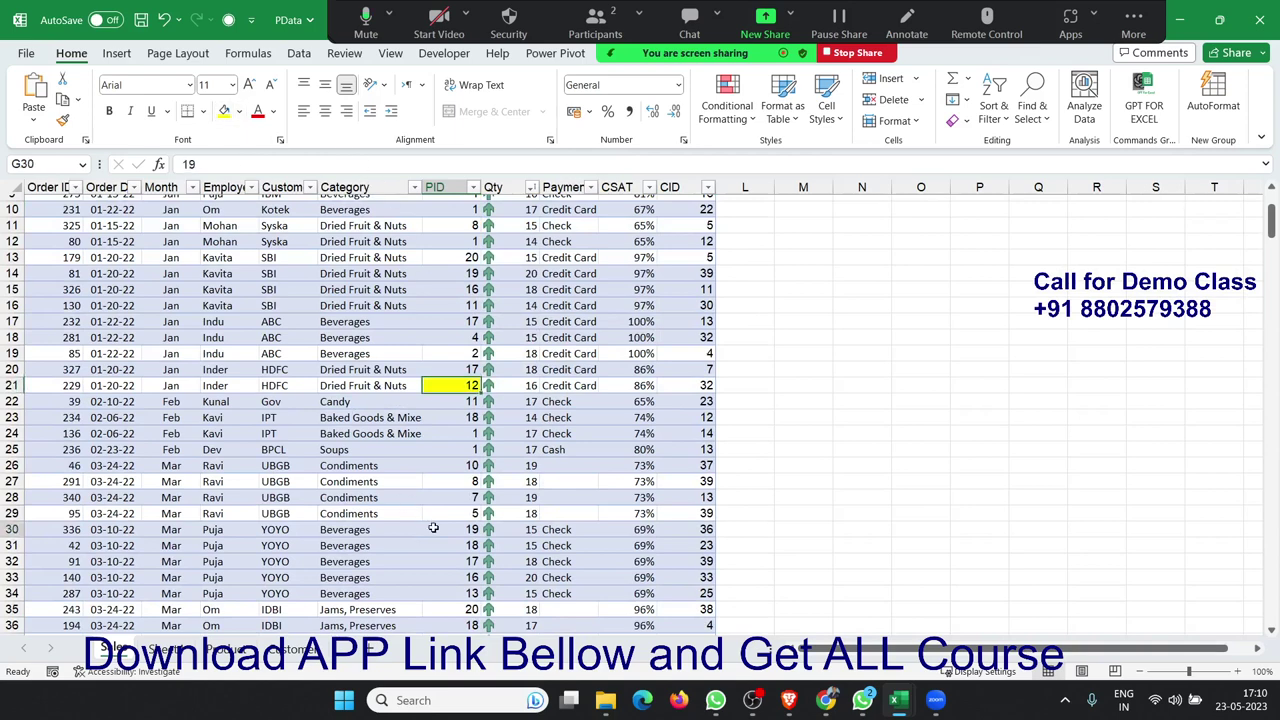
{"action": "left_click", "coordinate": [224, 111]}
{"action": "left_click", "coordinate": [344, 53]}
{"action": "scroll", "coordinate": [341, 203], "scroll_direction": "up", "scroll_amount": 3}
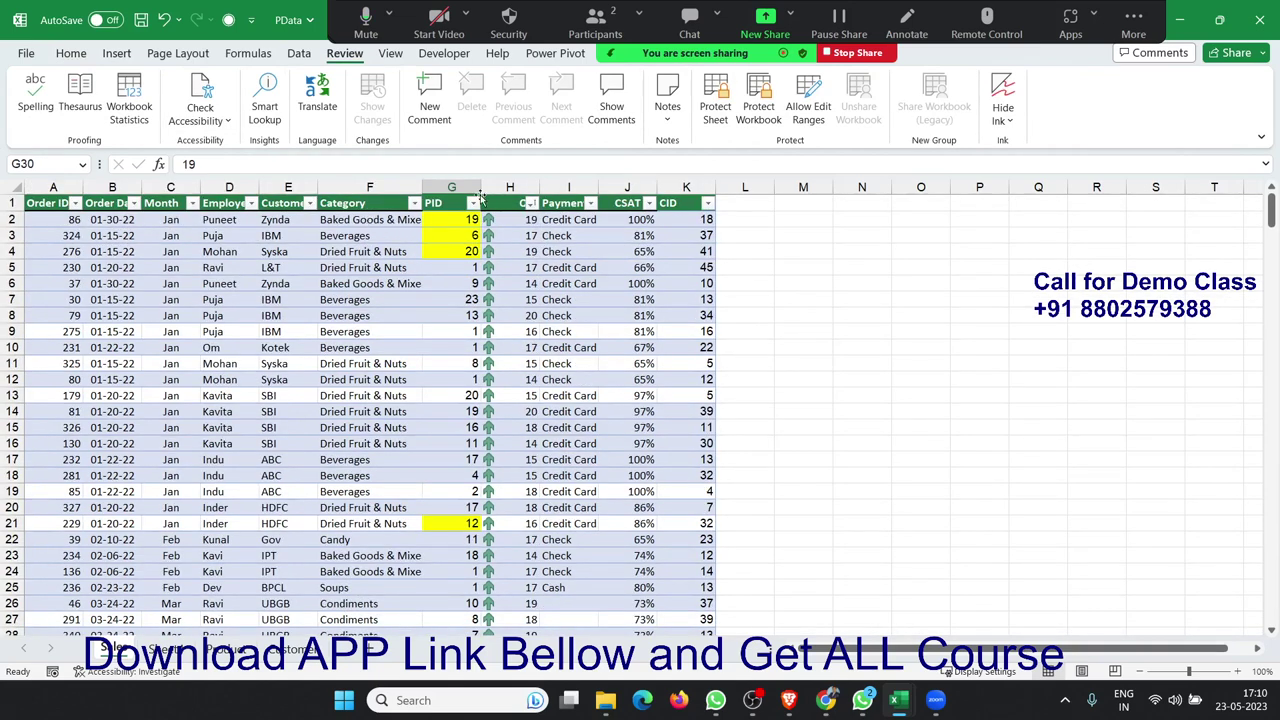
{"action": "left_click", "coordinate": [475, 203]}
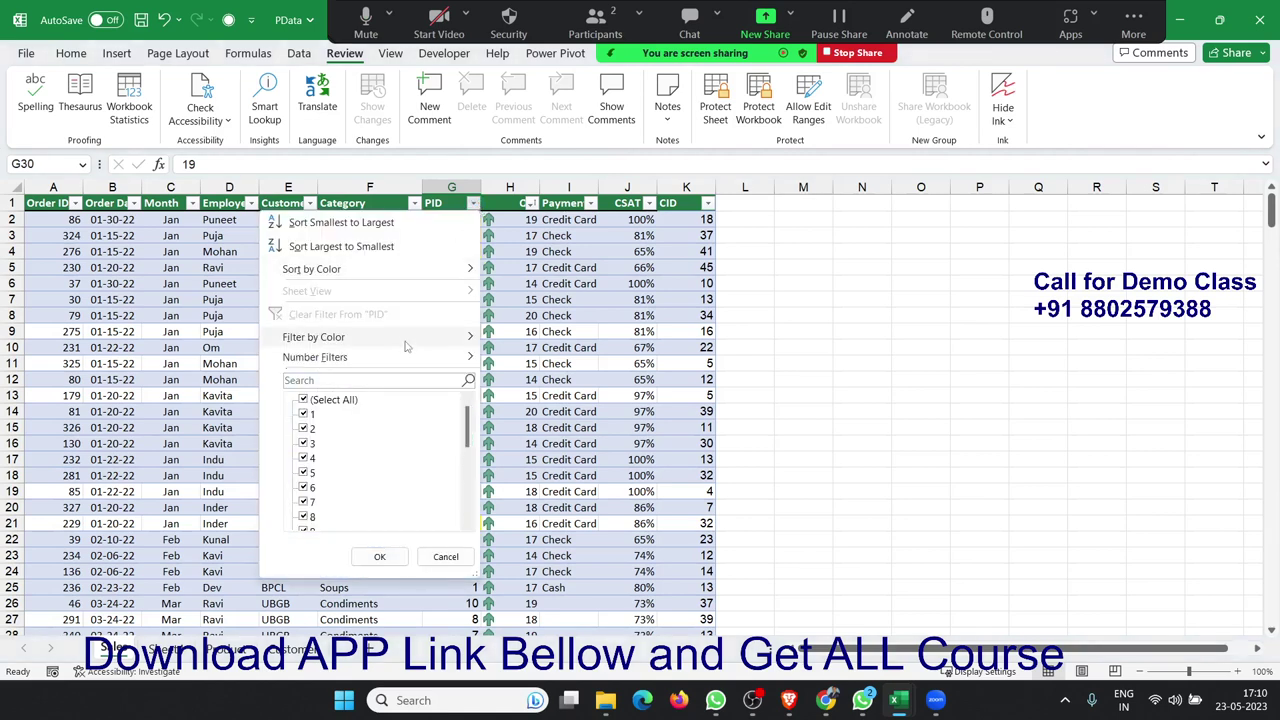
{"action": "mouse_move", "coordinate": [403, 357]}
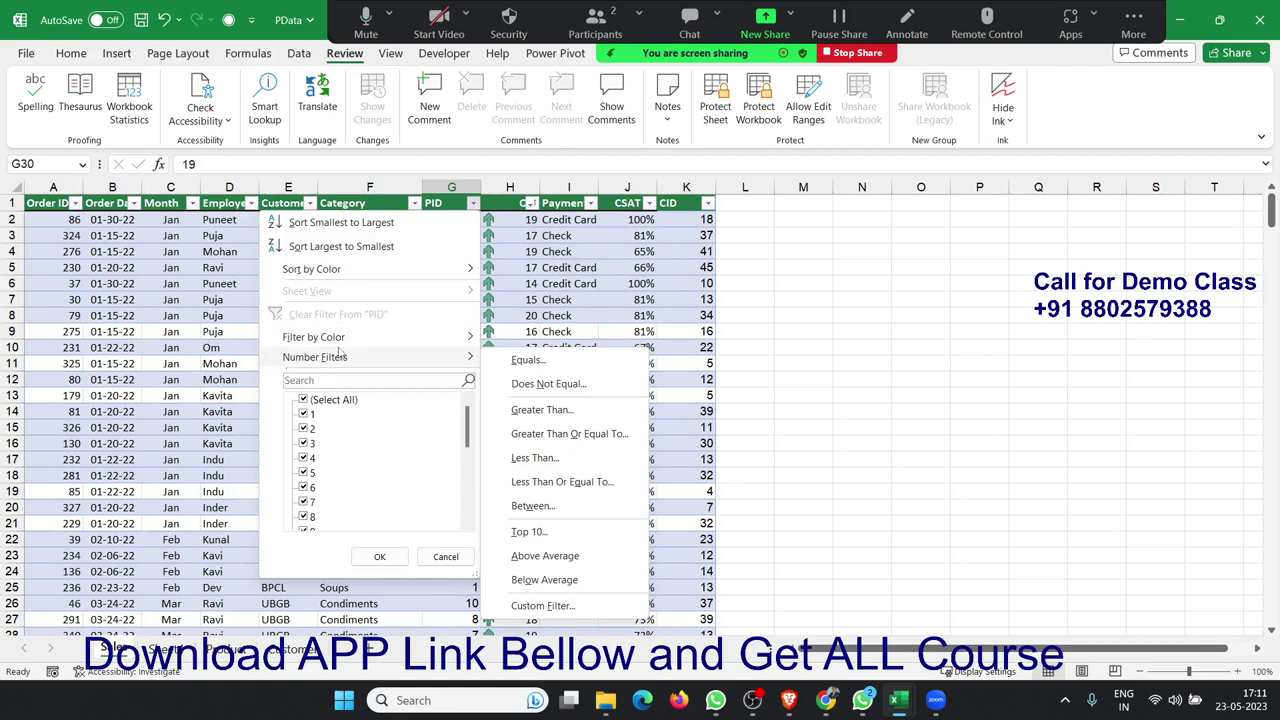
{"action": "mouse_move", "coordinate": [360, 342]}
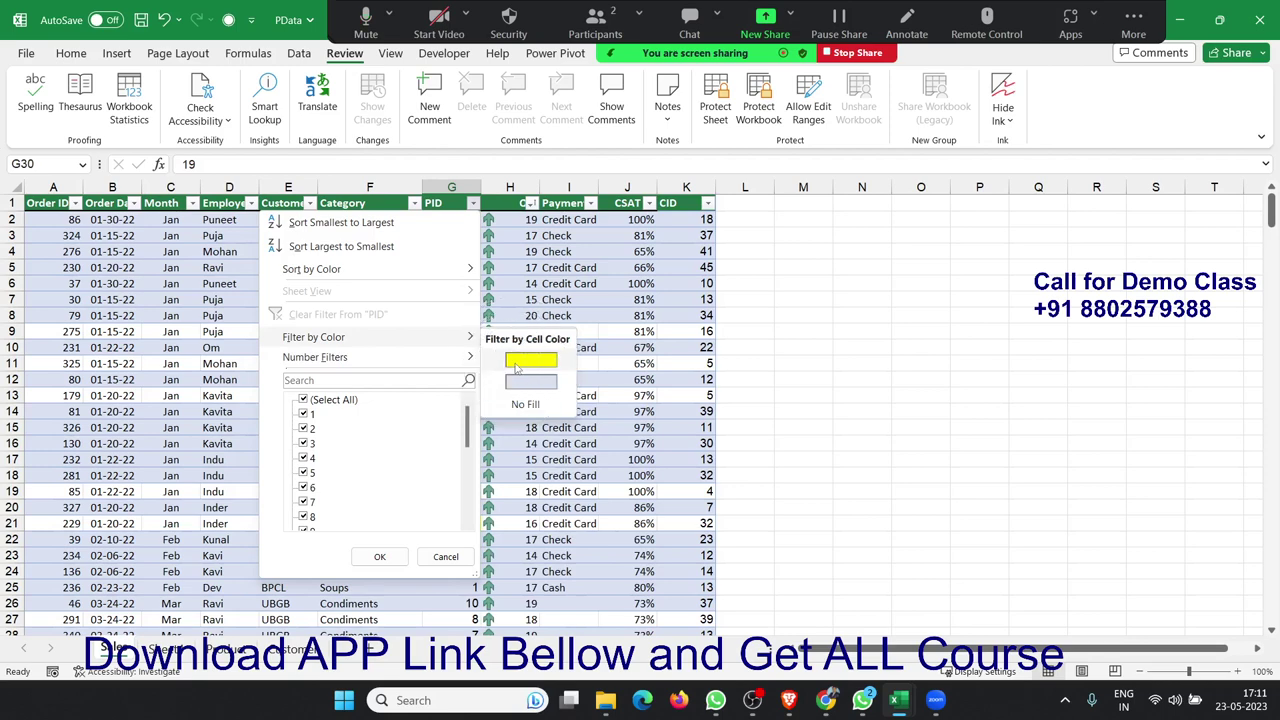
{"action": "left_click", "coordinate": [517, 364]}
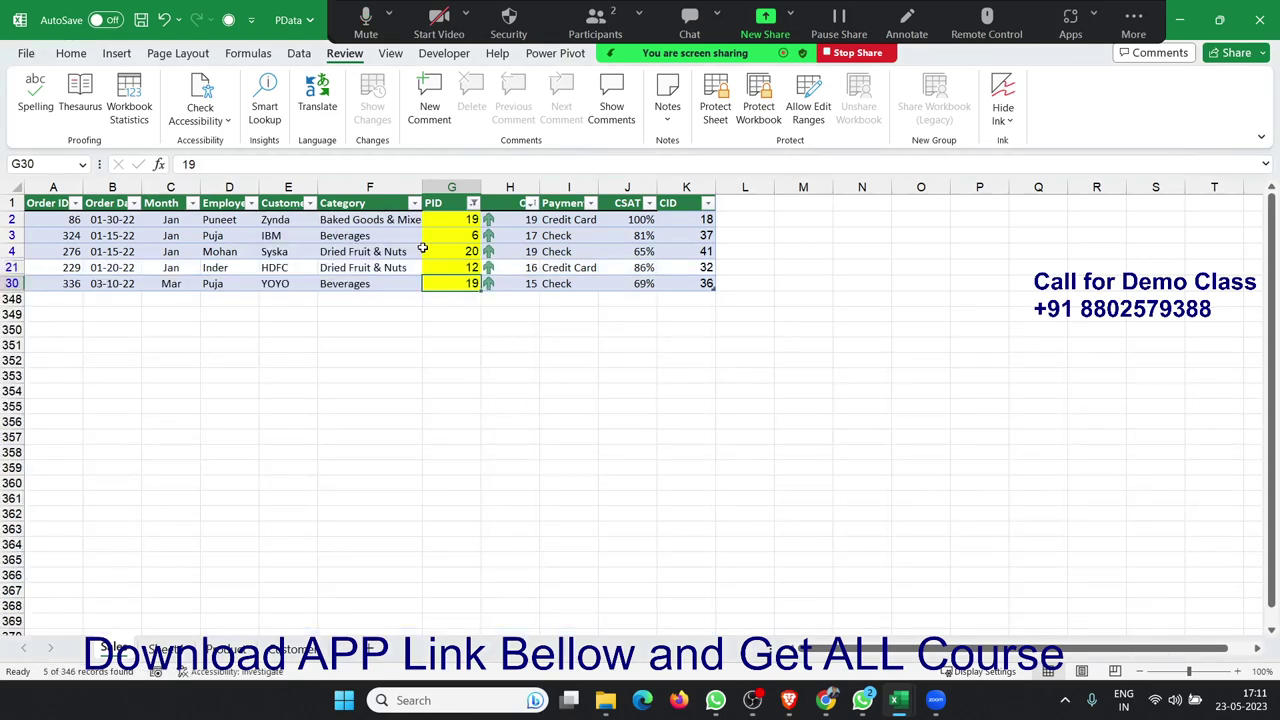
{"action": "left_click", "coordinate": [474, 203]}
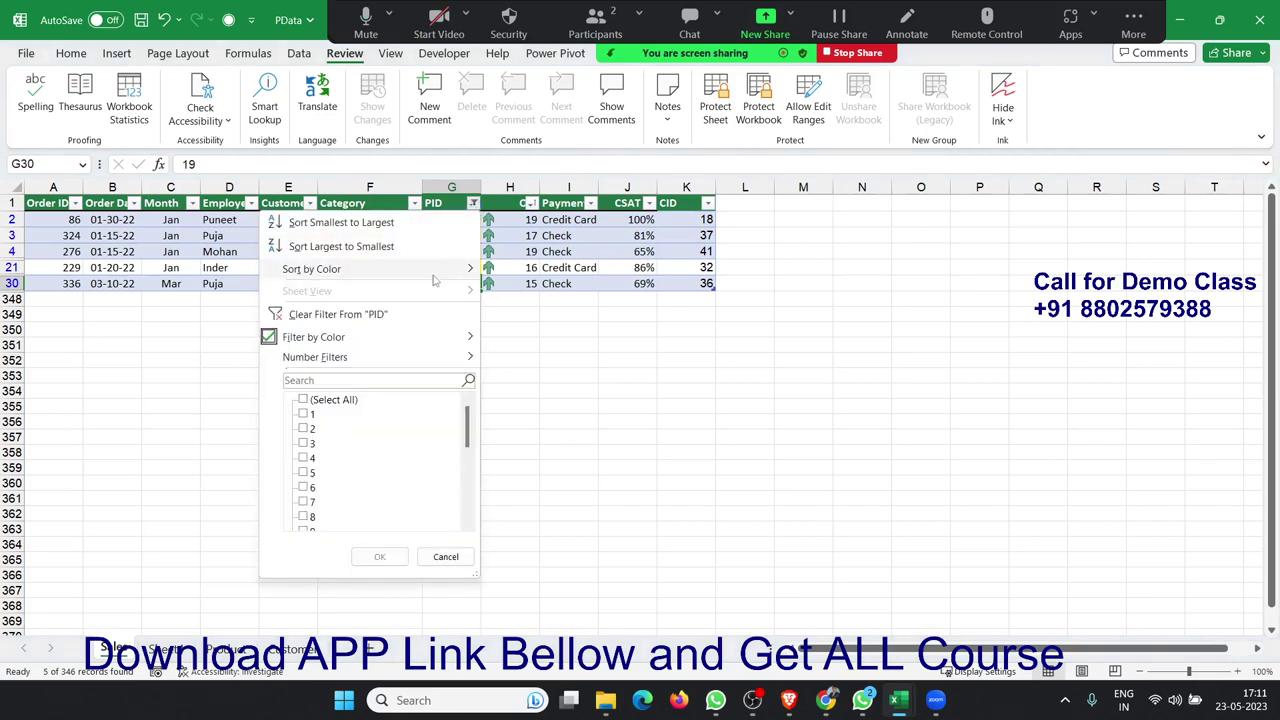
{"action": "left_click", "coordinate": [290, 314]}
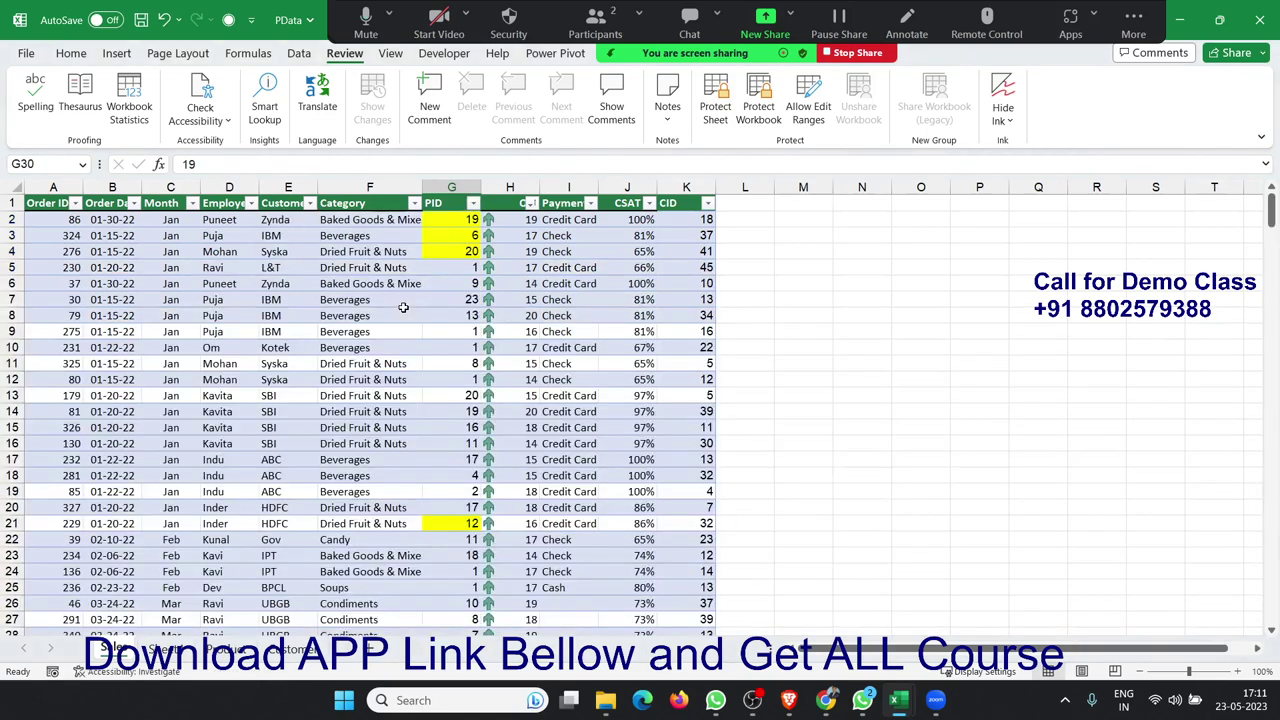
- Filter Qty by color to show only rows with the red down-arrow icon
{"action": "left_click", "coordinate": [510, 240]}
{"action": "left_click", "coordinate": [531, 203]}
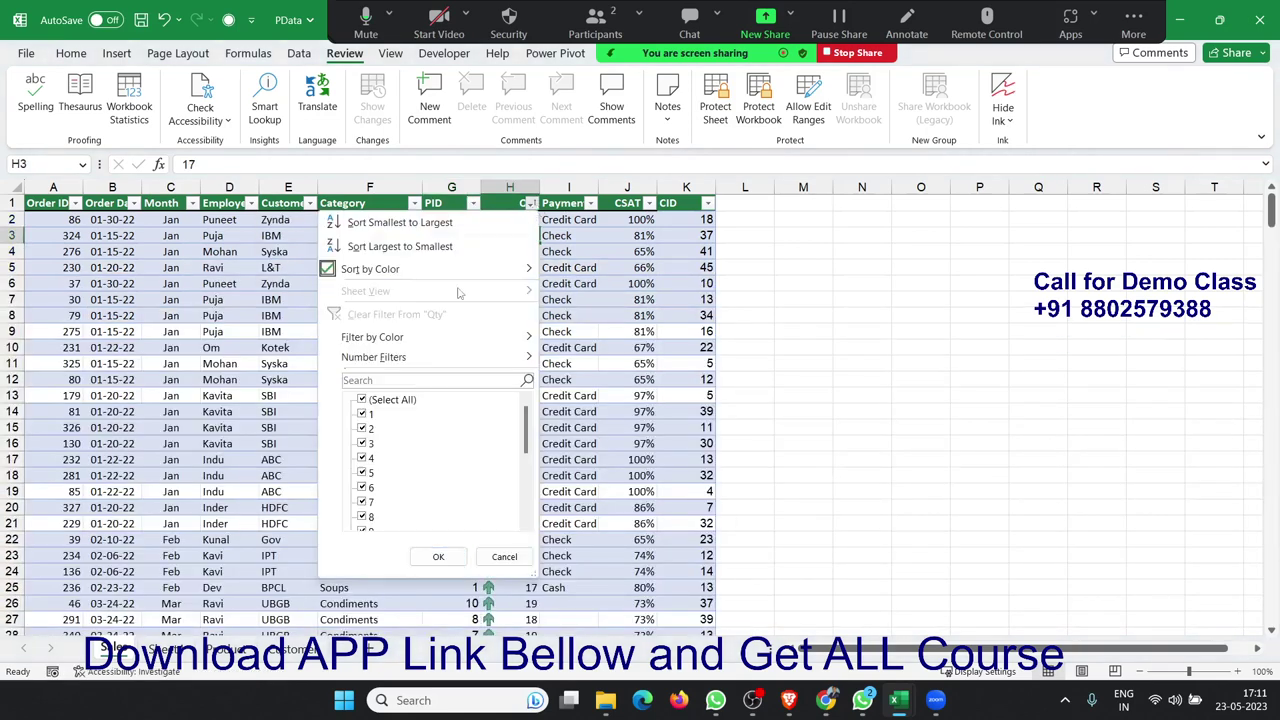
{"action": "mouse_move", "coordinate": [428, 338]}
{"action": "mouse_move", "coordinate": [519, 345]}
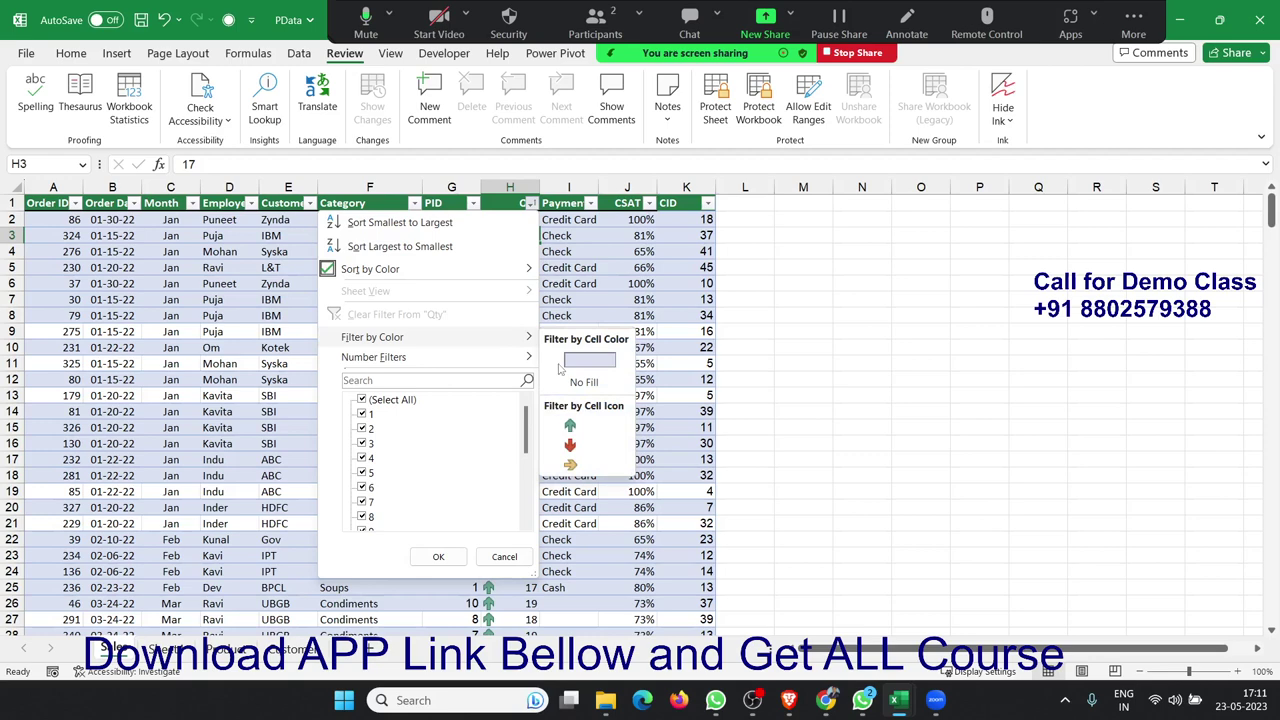
{"action": "left_click", "coordinate": [578, 445]}
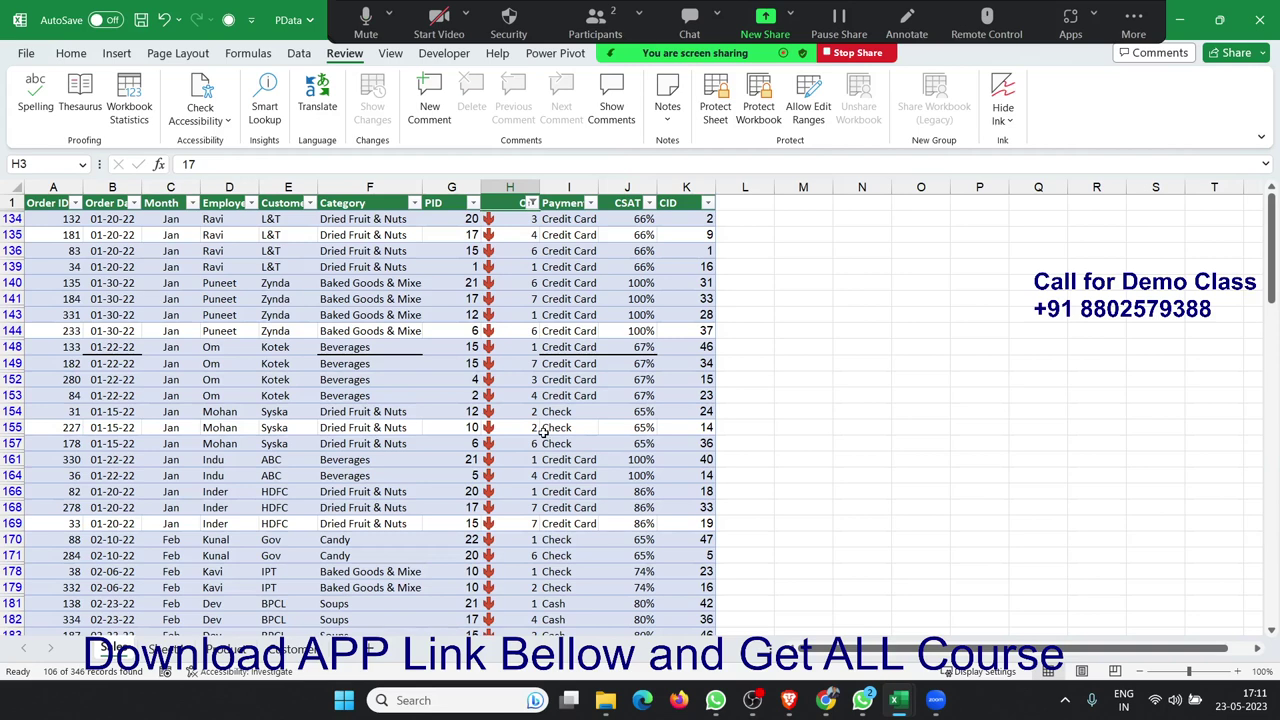
- Clear the Qty filter and show its Number Filters choices like Greater Than and Top 10
{"action": "left_click", "coordinate": [526, 363]}
{"action": "left_click", "coordinate": [529, 203]}
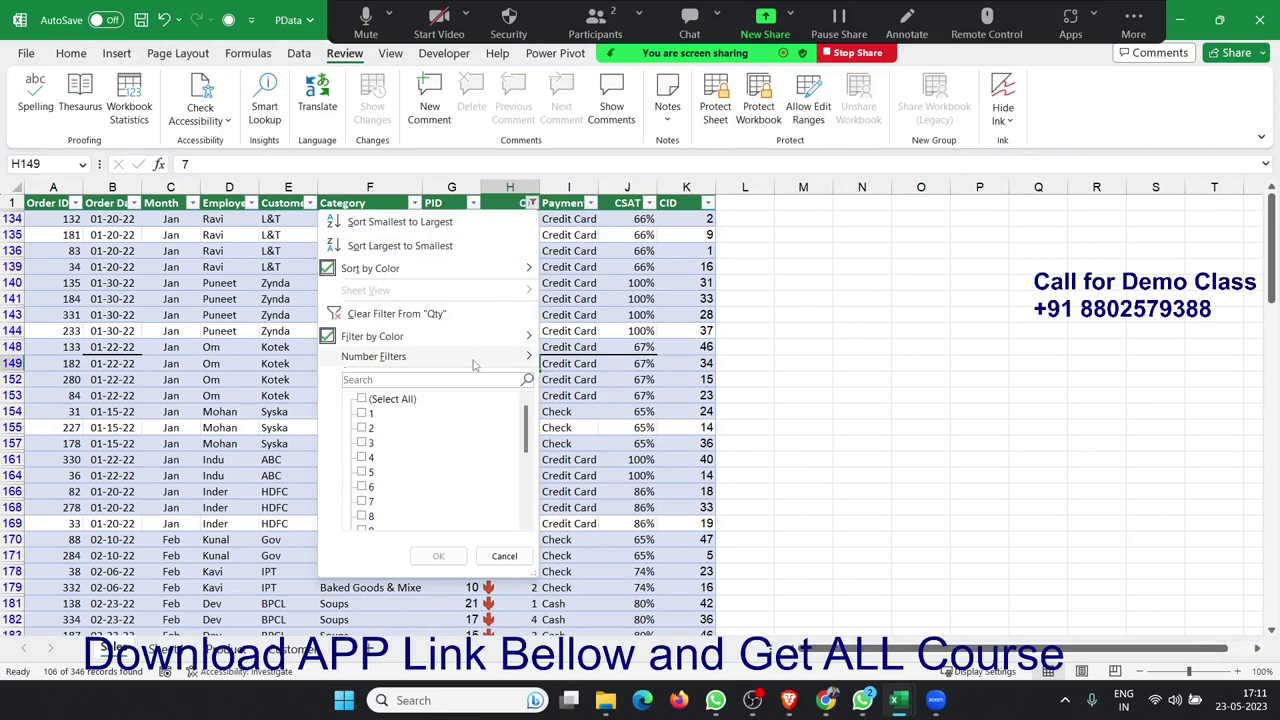
{"action": "mouse_move", "coordinate": [500, 356]}
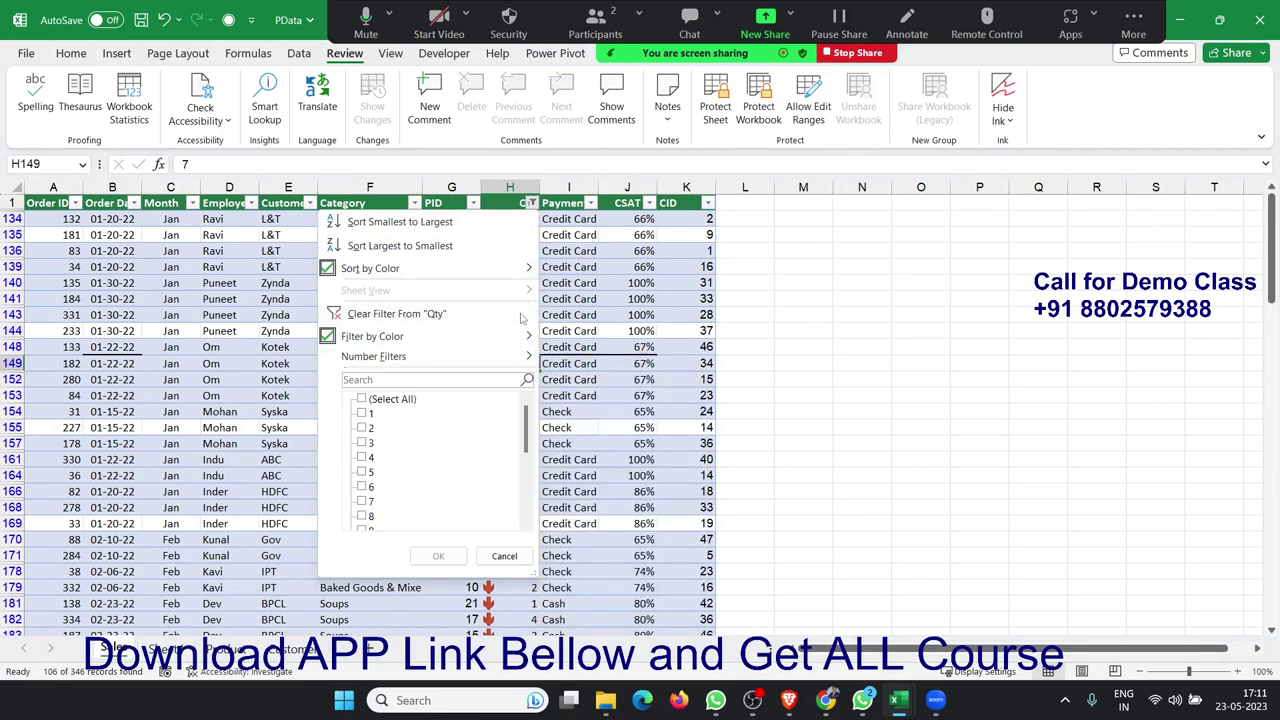
{"action": "left_click", "coordinate": [481, 314]}
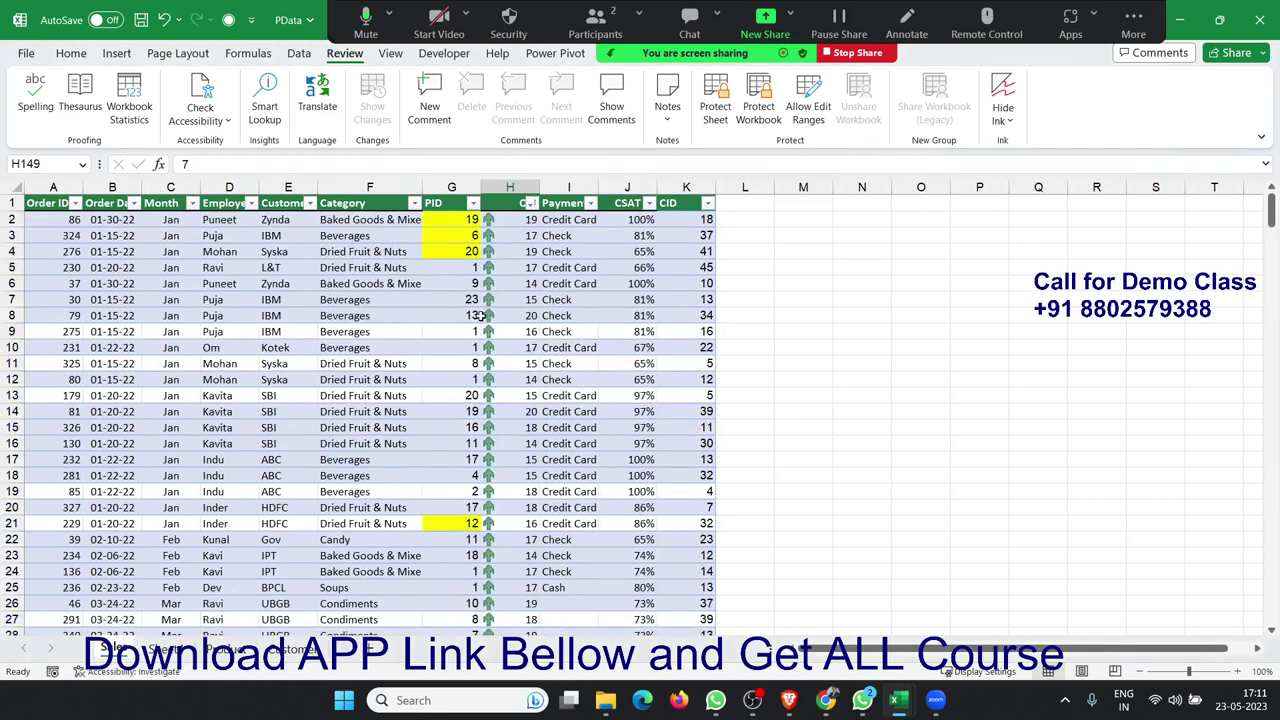
{"action": "left_click", "coordinate": [532, 204]}
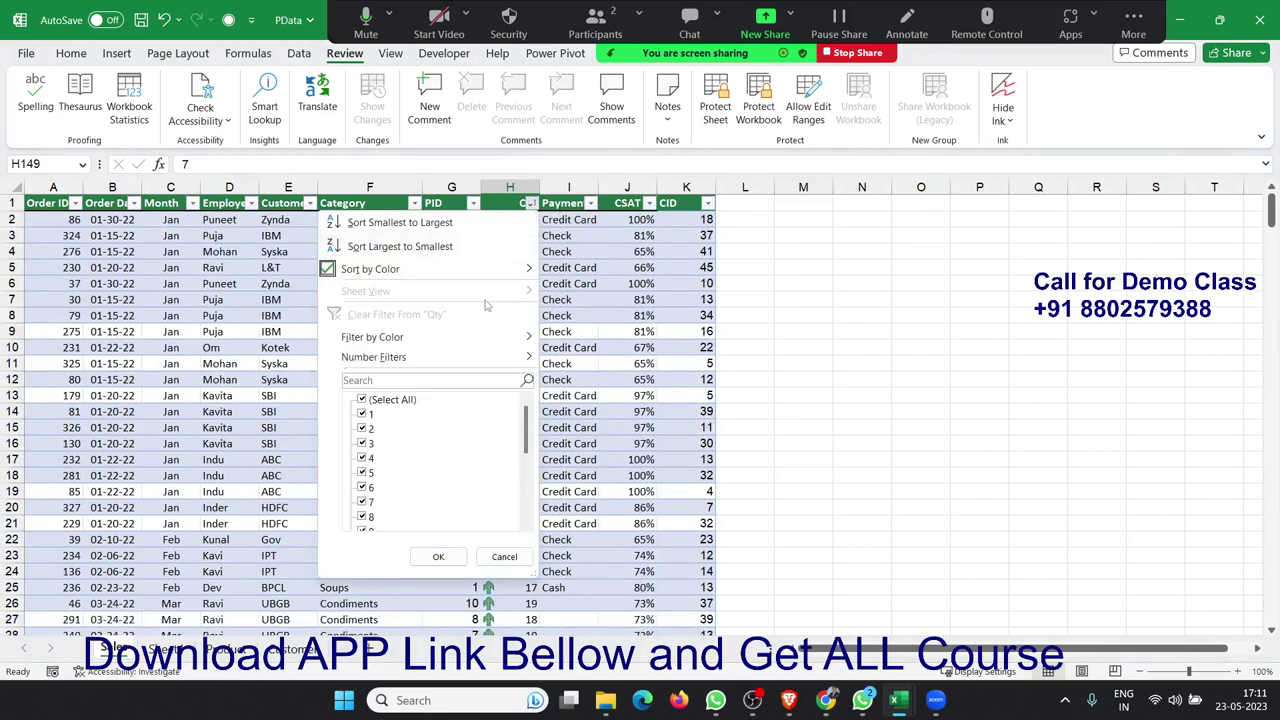
{"action": "mouse_move", "coordinate": [450, 365]}
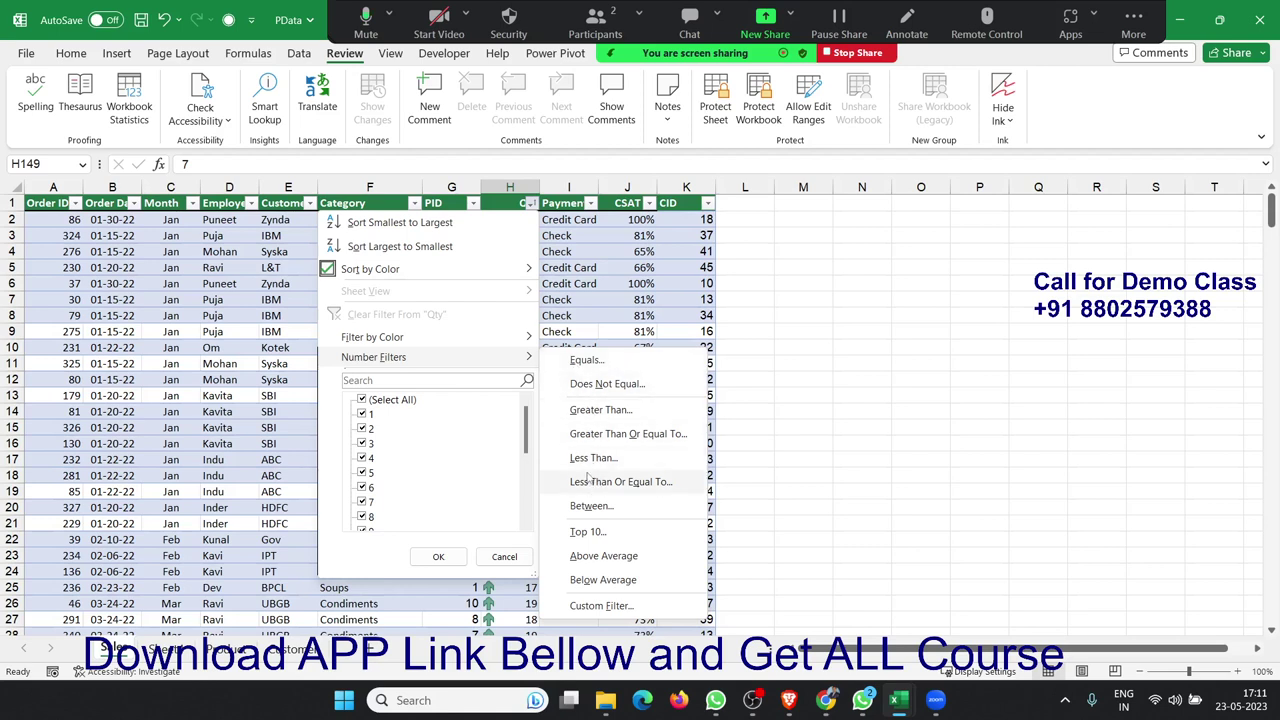
{"action": "left_click", "coordinate": [588, 532]}
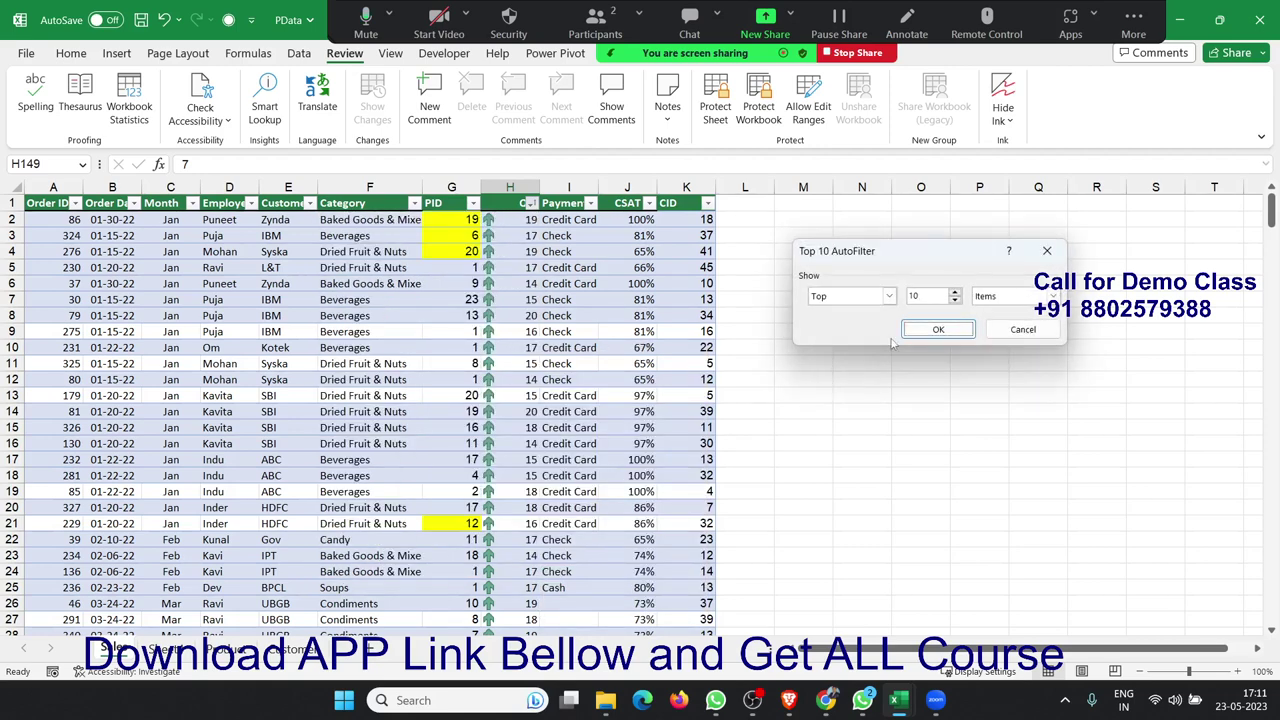
{"action": "left_click", "coordinate": [937, 332]}
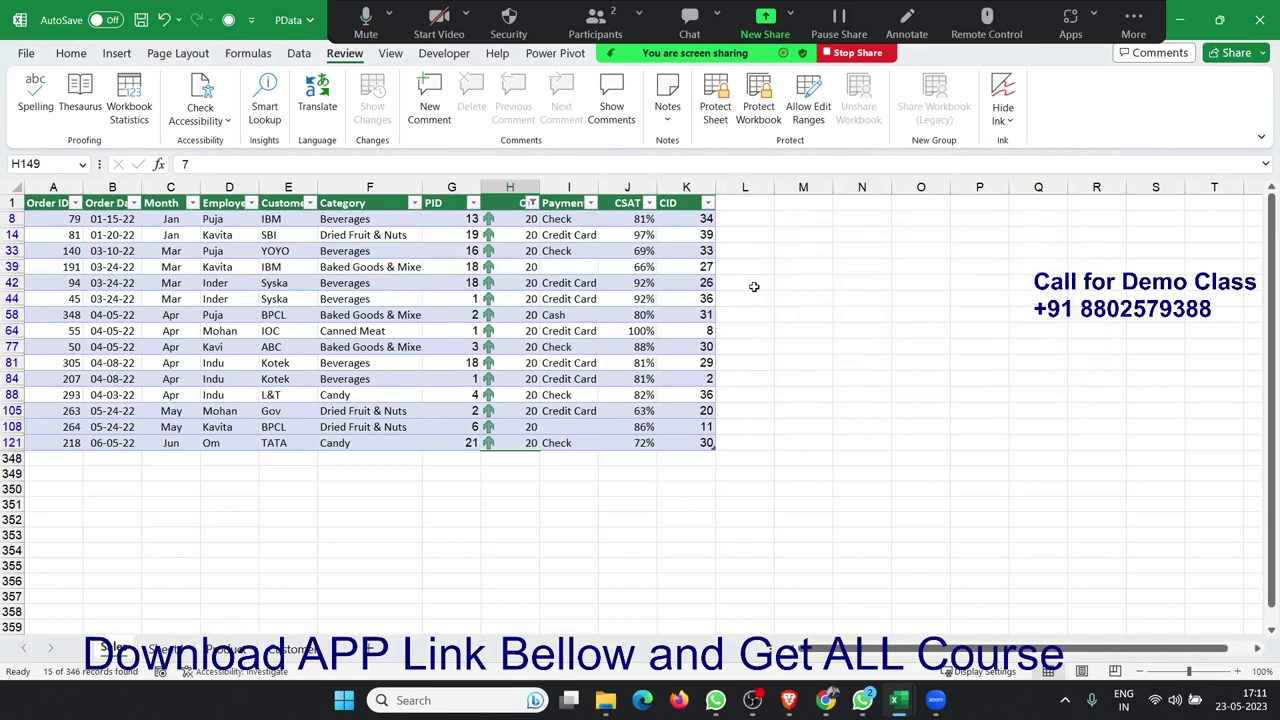
{"action": "left_click", "coordinate": [136, 446]}
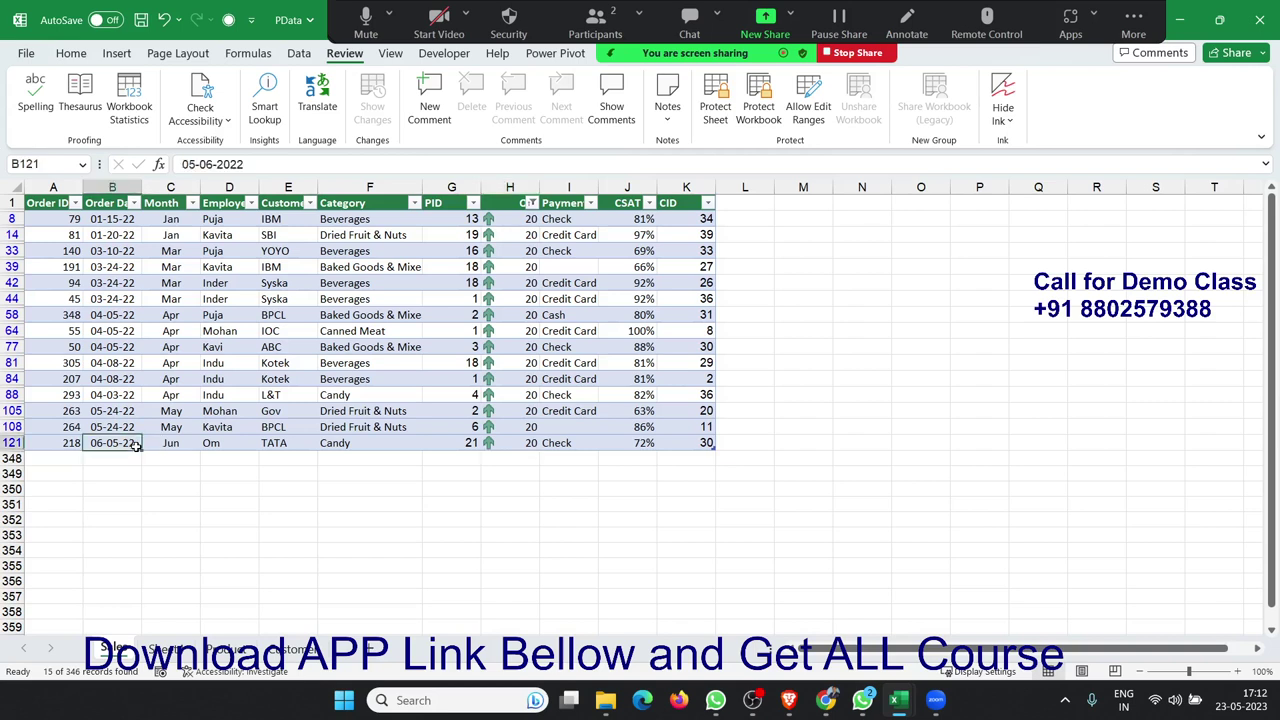
{"action": "left_click", "coordinate": [531, 203]}
{"action": "mouse_move", "coordinate": [525, 357]}
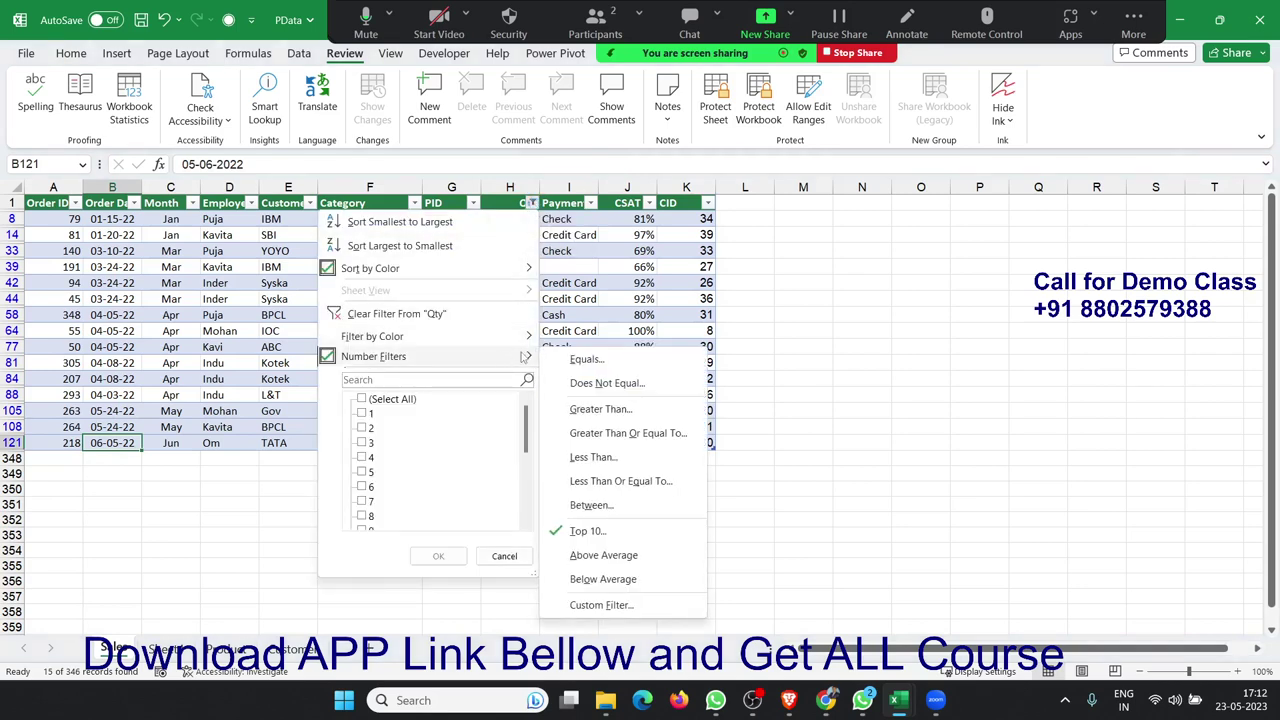
{"action": "left_click", "coordinate": [603, 579]}
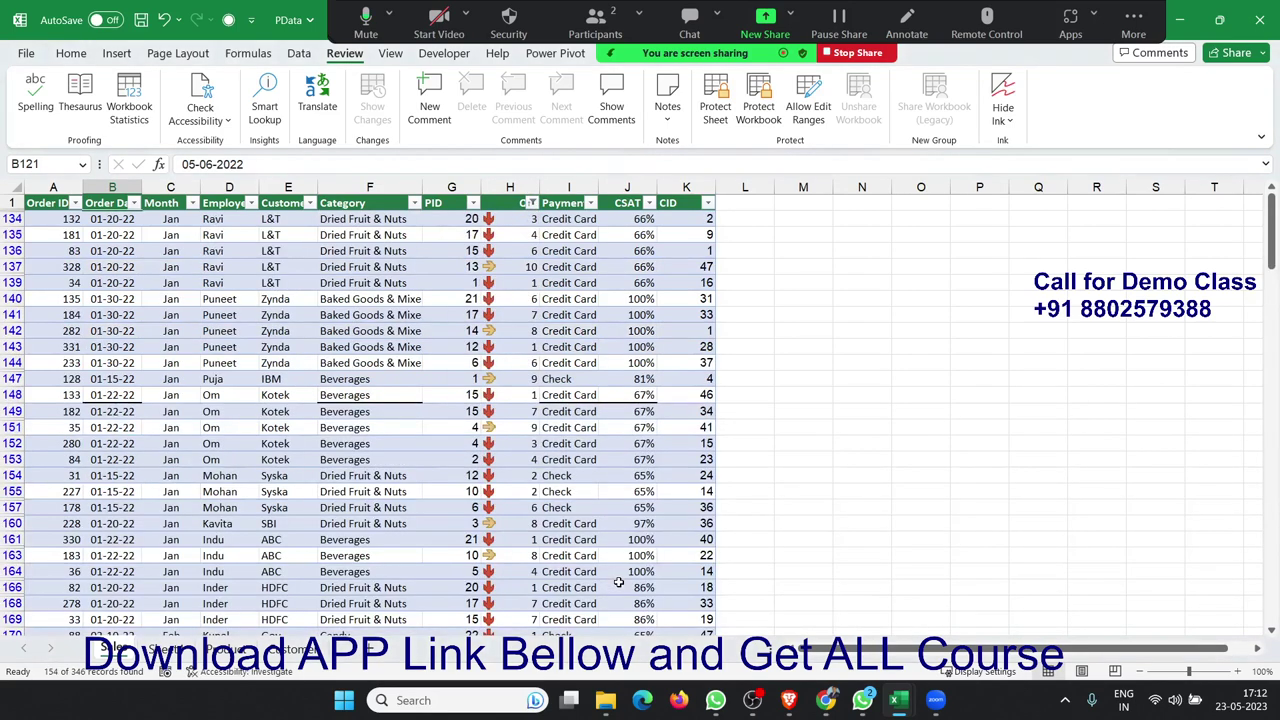
{"action": "left_click", "coordinate": [525, 203]}
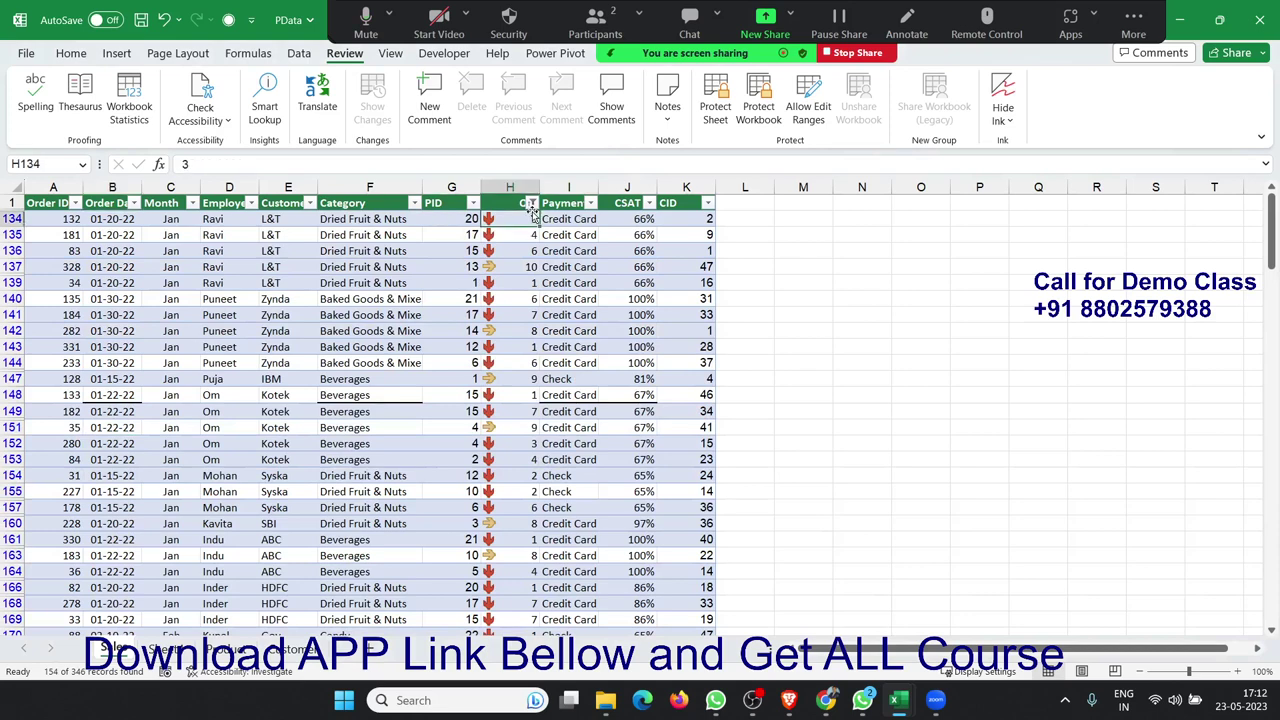
{"action": "left_click", "coordinate": [531, 203]}
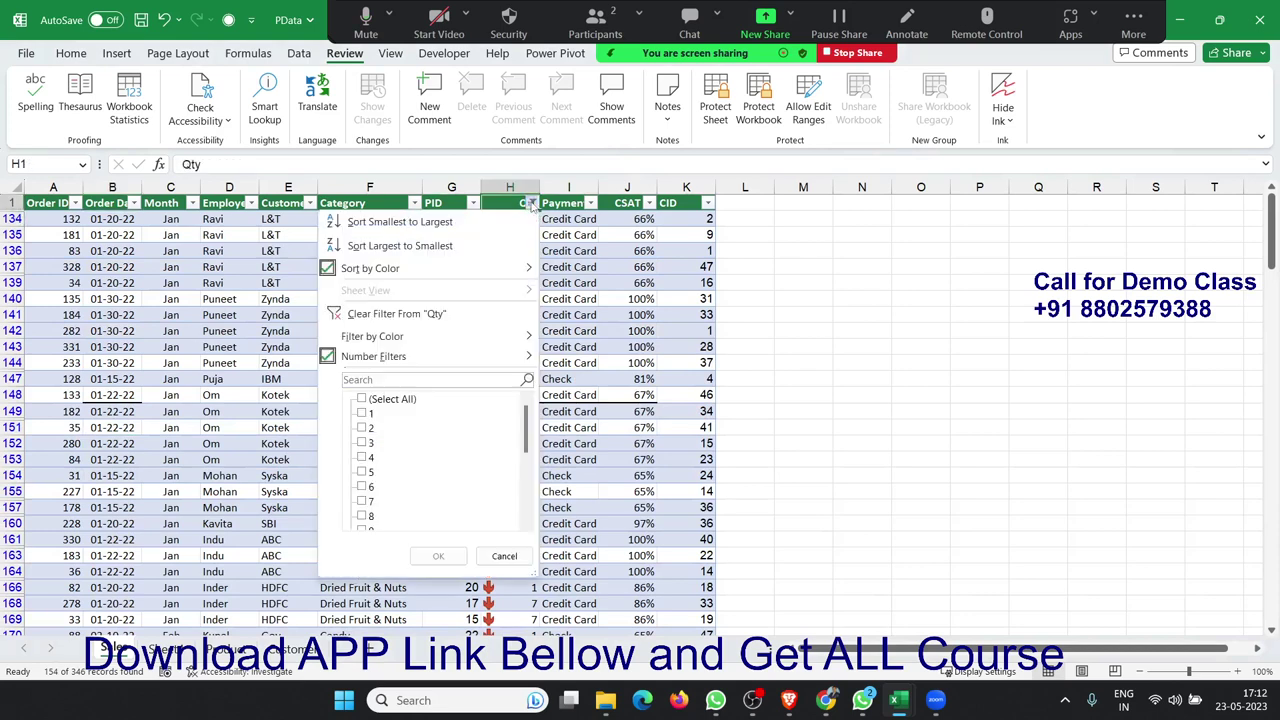
{"action": "left_click", "coordinate": [436, 316]}
{"action": "left_click", "coordinate": [132, 216]}
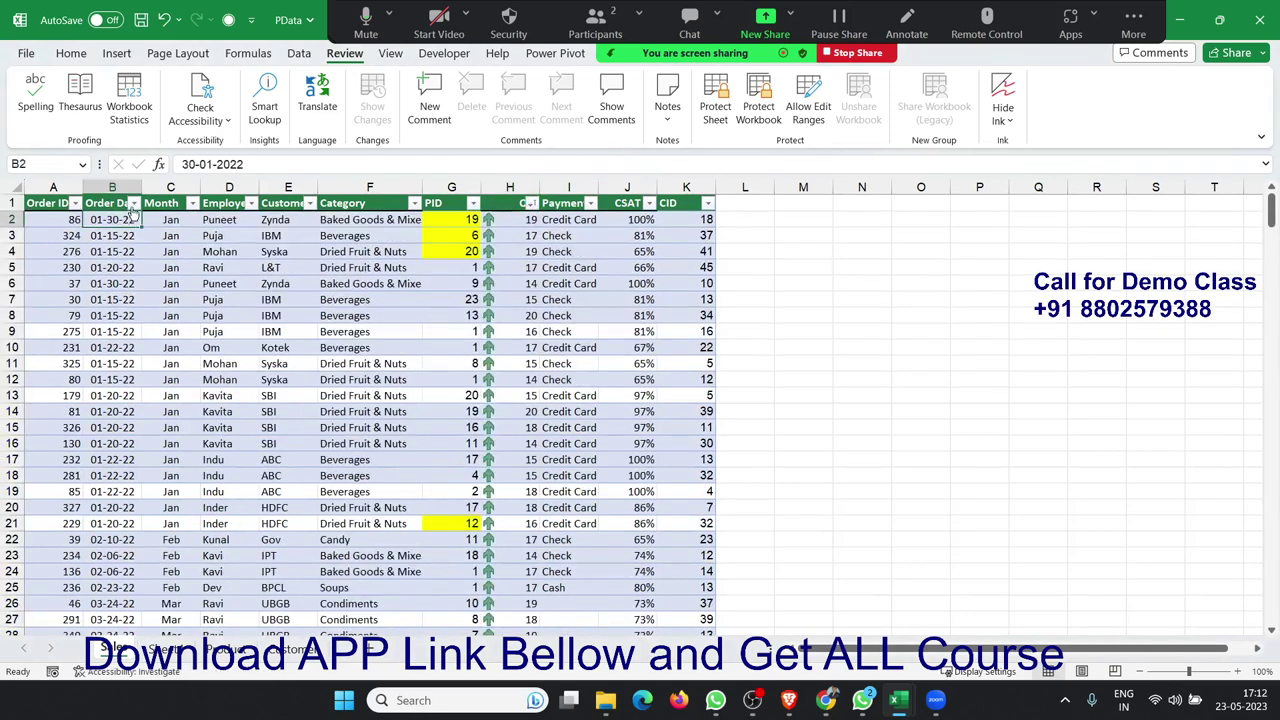
- Filter Order Date to February 2022 (21 of 346 records), then show the Date Filters choices
{"action": "left_click", "coordinate": [133, 204]}
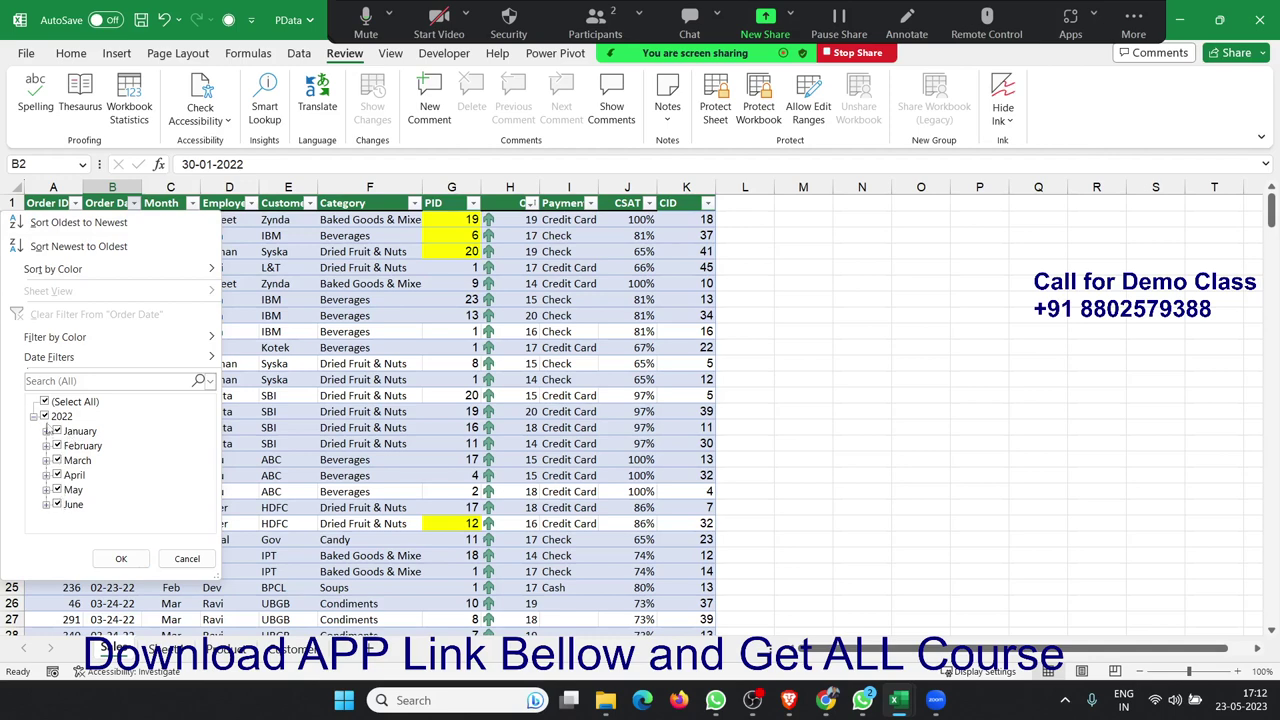
{"action": "left_click", "coordinate": [44, 416]}
{"action": "left_click", "coordinate": [57, 446]}
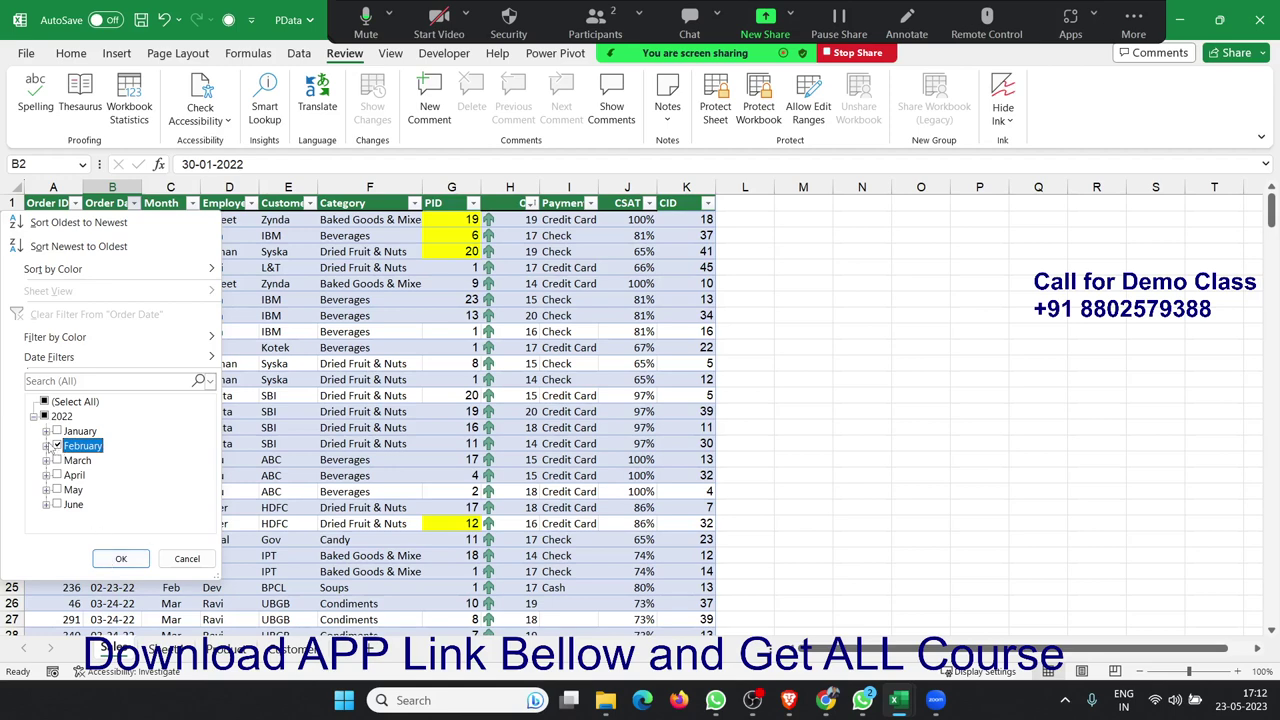
{"action": "left_click", "coordinate": [46, 446]}
{"action": "left_click", "coordinate": [46, 446]}
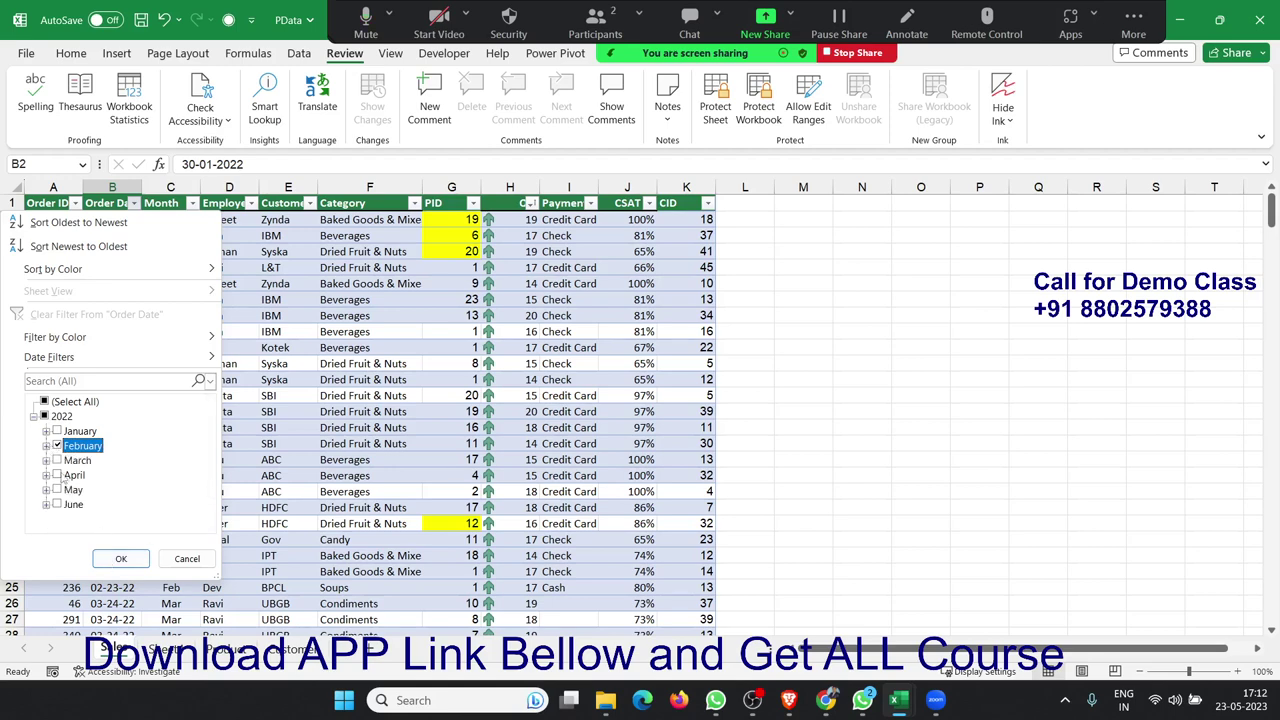
{"action": "left_click", "coordinate": [121, 558]}
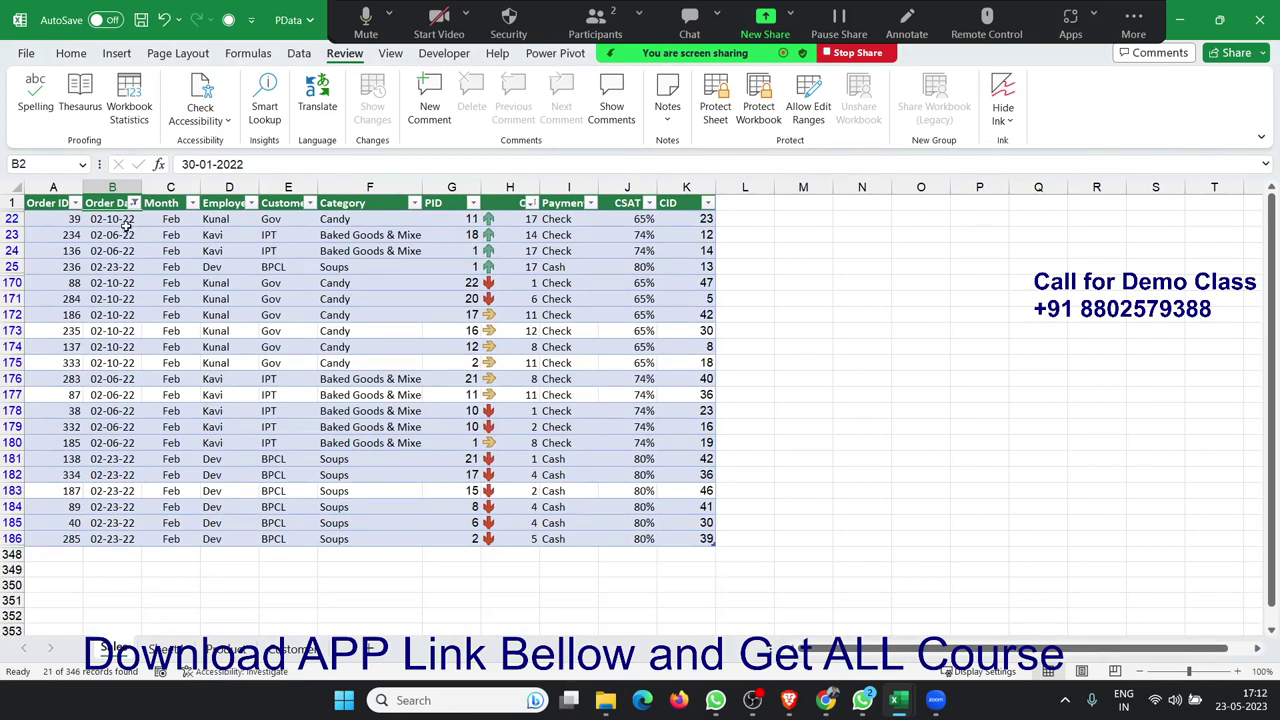
{"action": "left_click", "coordinate": [133, 203]}
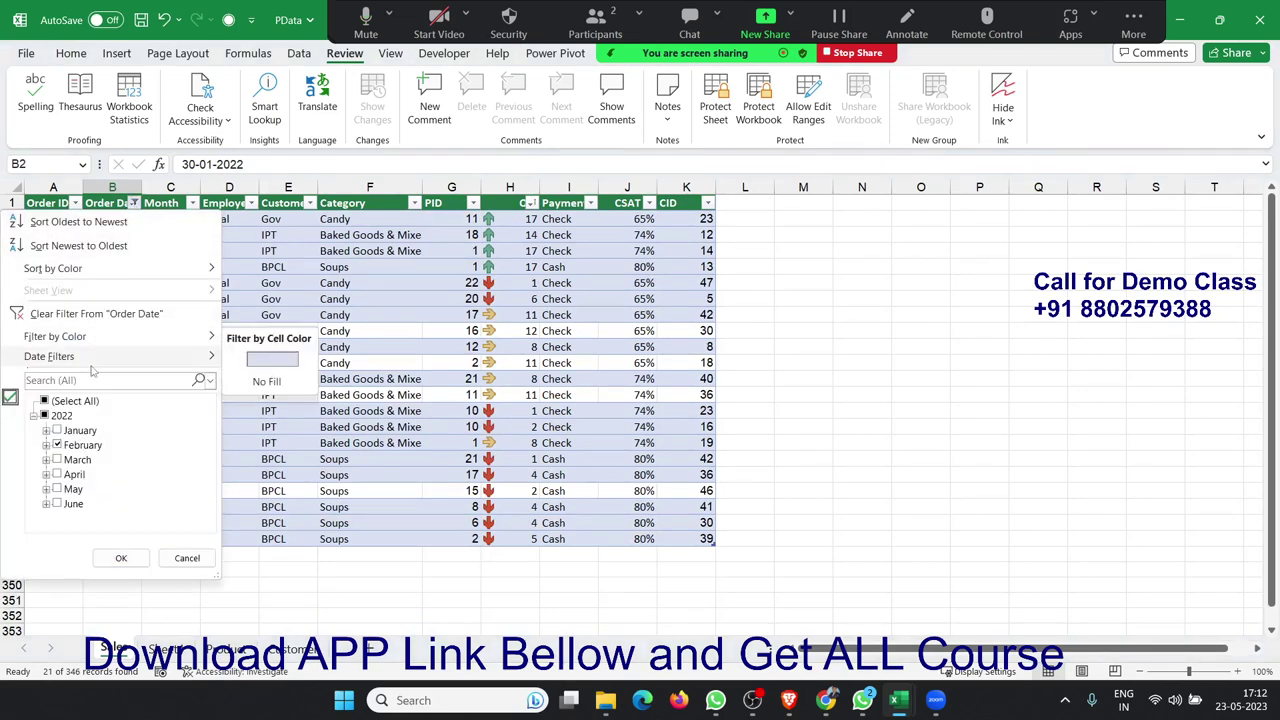
{"action": "mouse_move", "coordinate": [100, 356]}
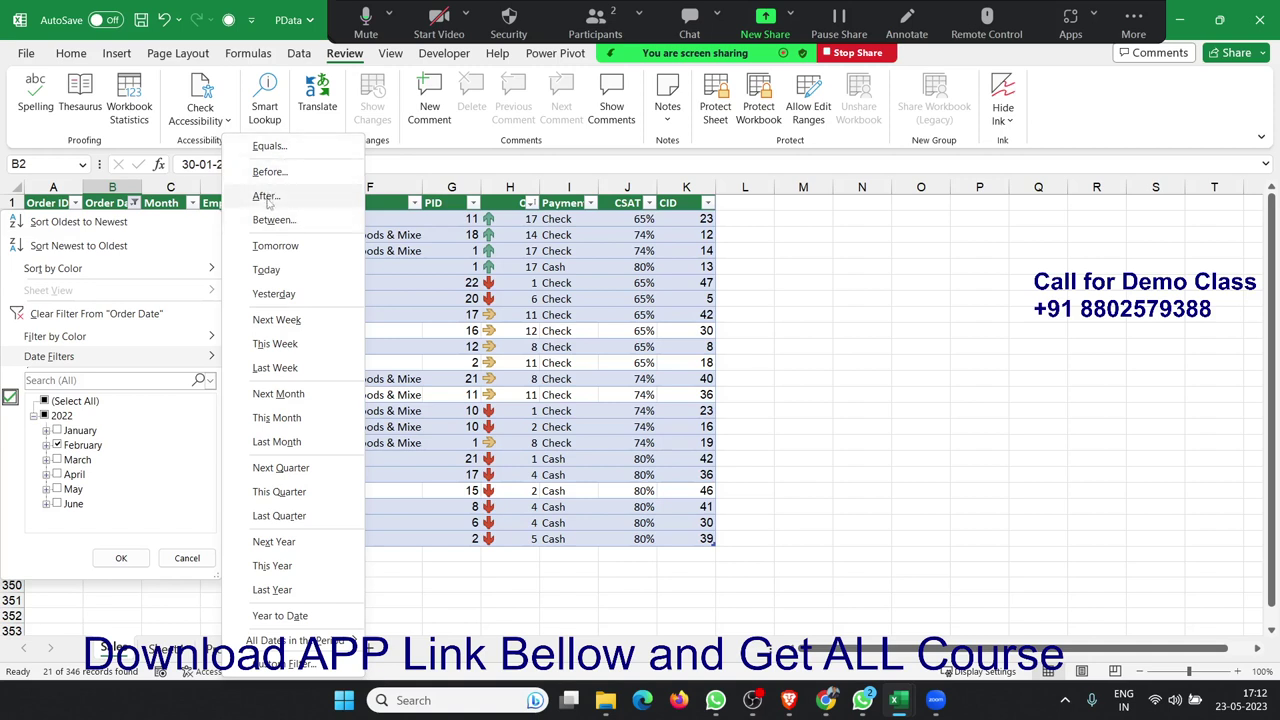
- Filter Order Date to dates after 10/03/2022, leaving 255 of 346 records
{"action": "left_click", "coordinate": [266, 197]}
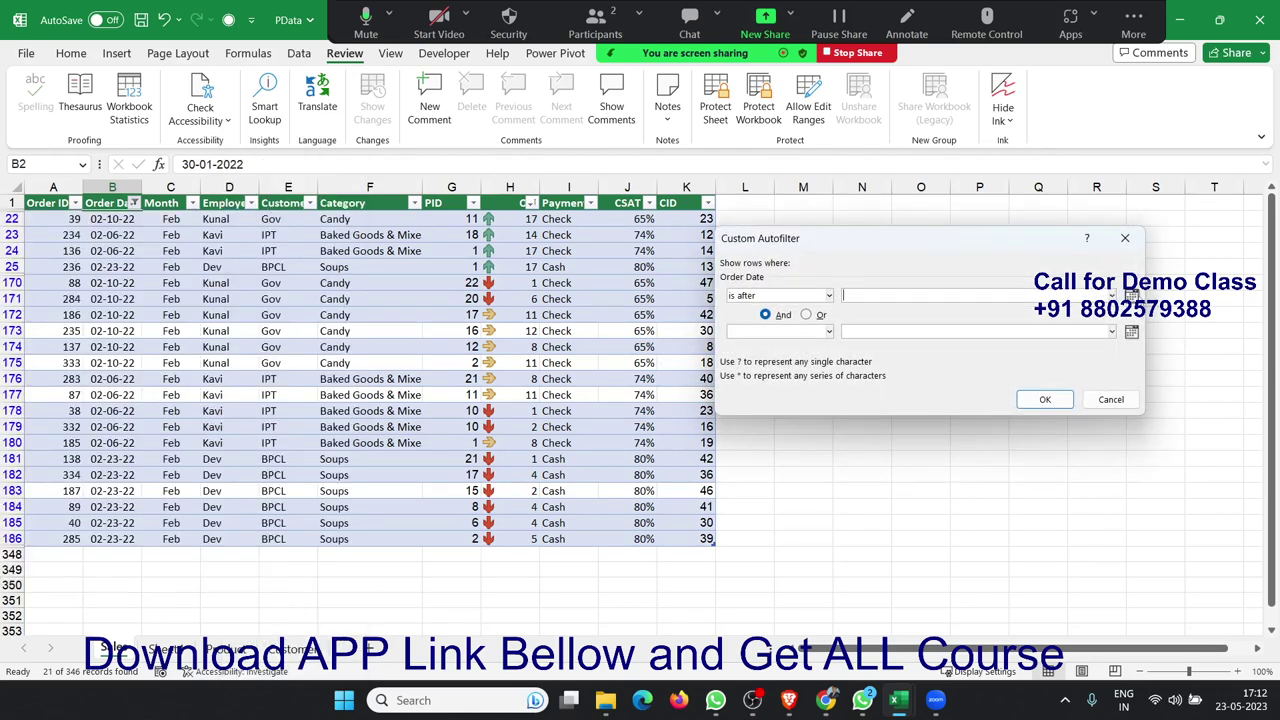
{"action": "left_click", "coordinate": [1131, 295]}
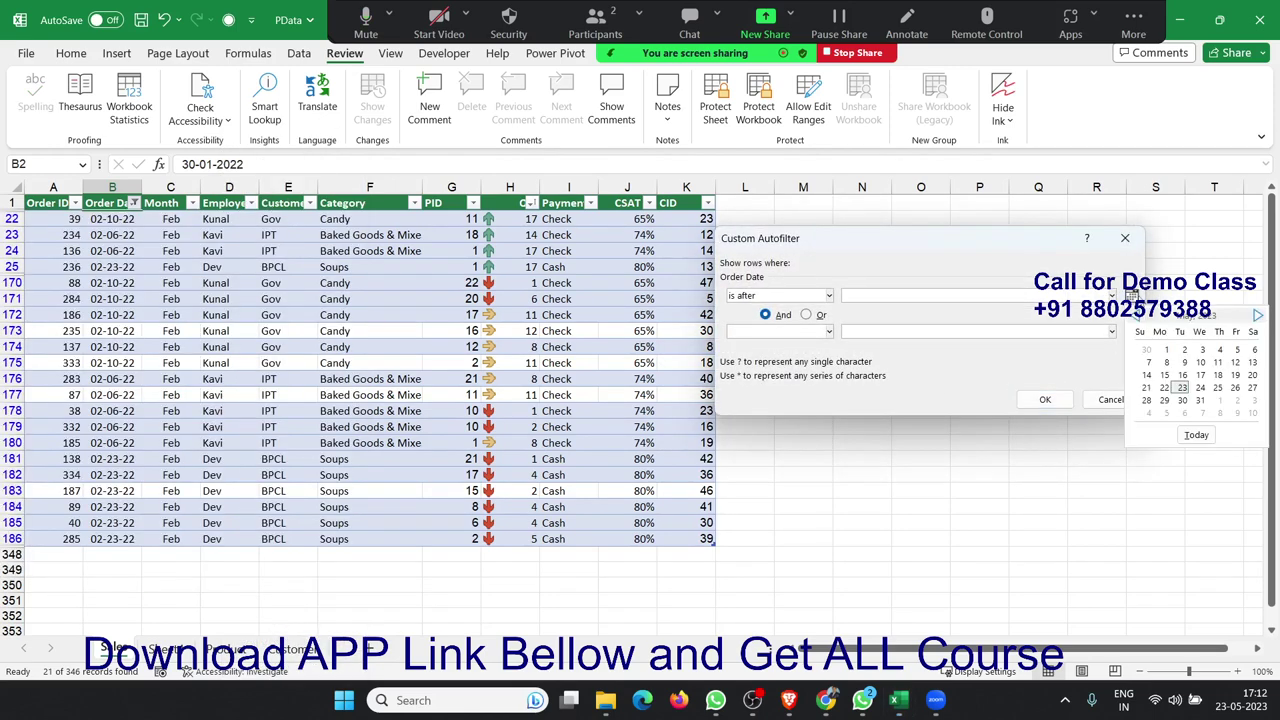
{"action": "left_click", "coordinate": [1020, 297]}
{"action": "type", "text": "10/03/2022"}
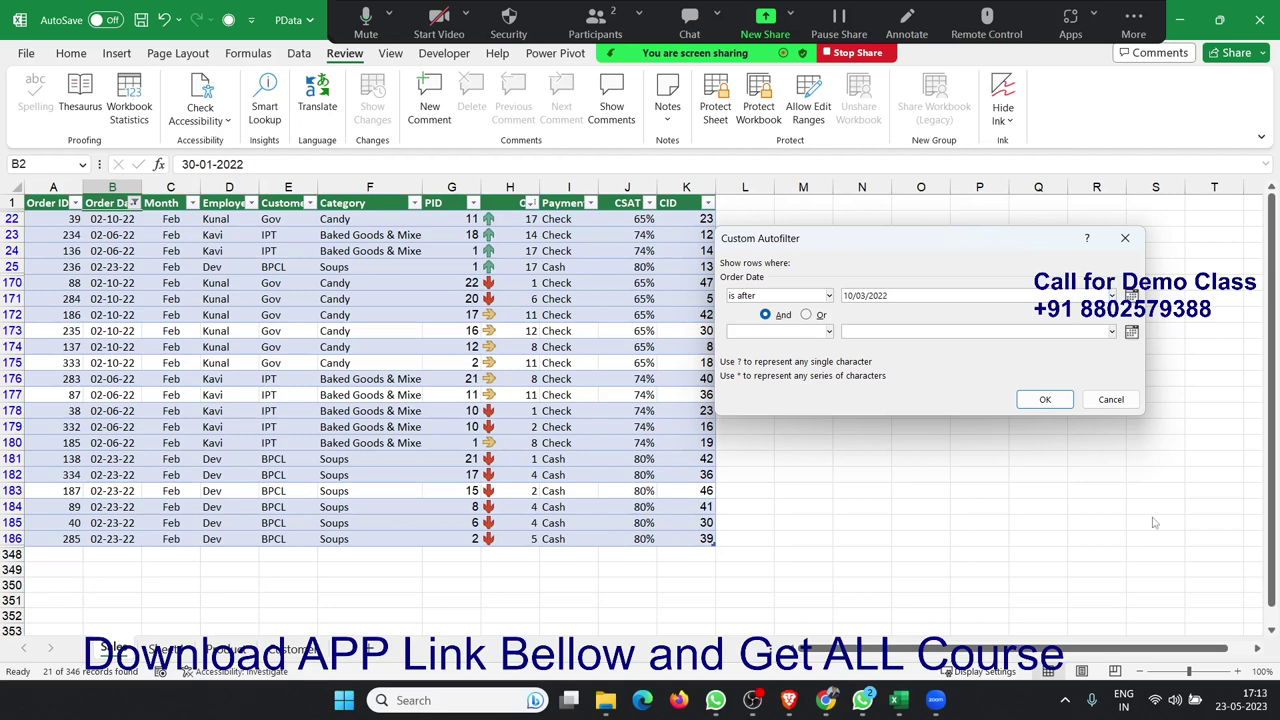
{"action": "left_click", "coordinate": [1046, 399]}
{"action": "left_click", "coordinate": [97, 290]}
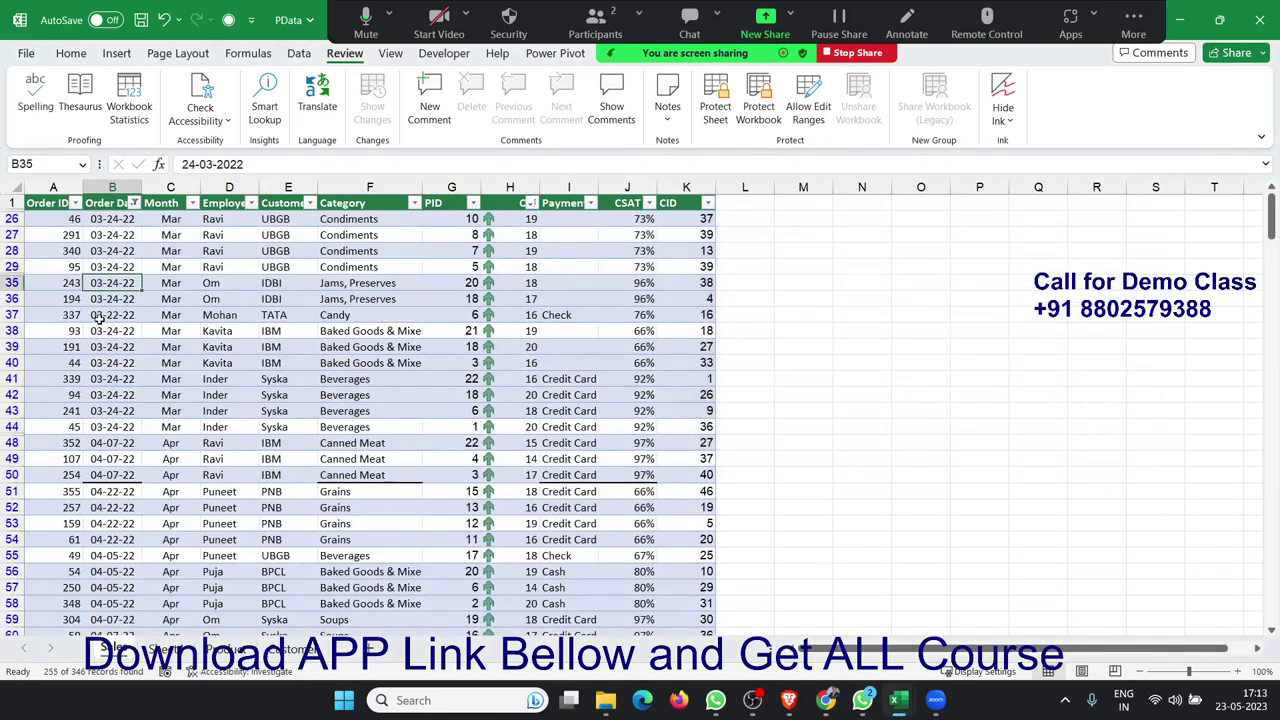
{"action": "scroll", "coordinate": [99, 318], "scroll_direction": "down", "scroll_amount": 10}
{"action": "scroll", "coordinate": [95, 335], "scroll_direction": "down", "scroll_amount": 4}
{"action": "scroll", "coordinate": [92, 350], "scroll_direction": "down", "scroll_amount": 6}
{"action": "scroll", "coordinate": [88, 372], "scroll_direction": "down", "scroll_amount": 4}
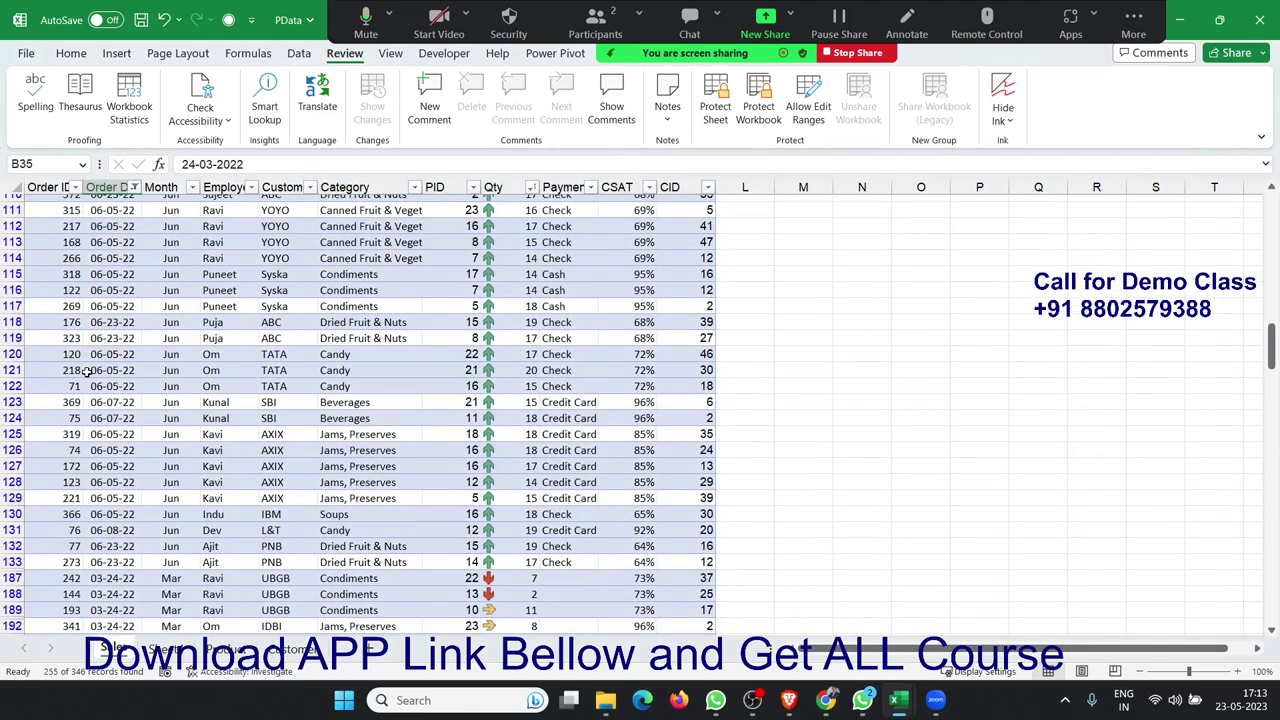
{"action": "key", "text": "ctrl+Up"}
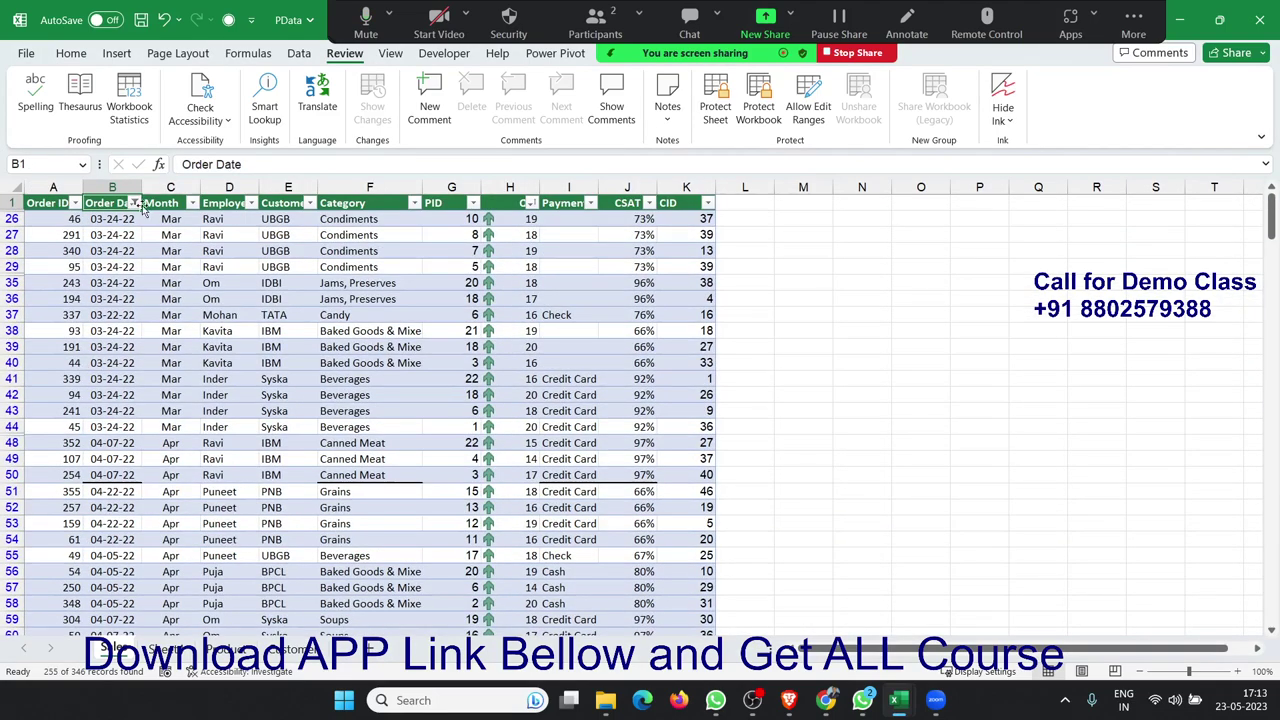
{"action": "key", "text": "ctrl+shift+Down"}
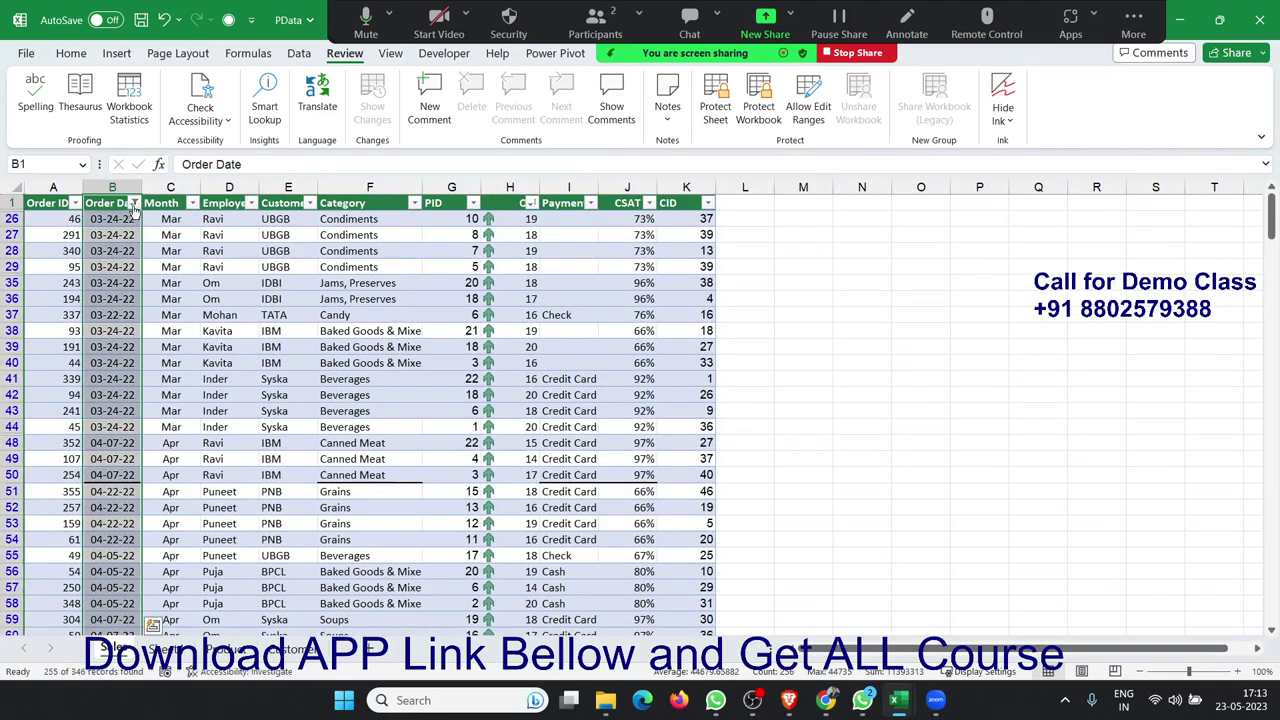
{"action": "left_click", "coordinate": [133, 204]}
{"action": "mouse_move", "coordinate": [197, 360]}
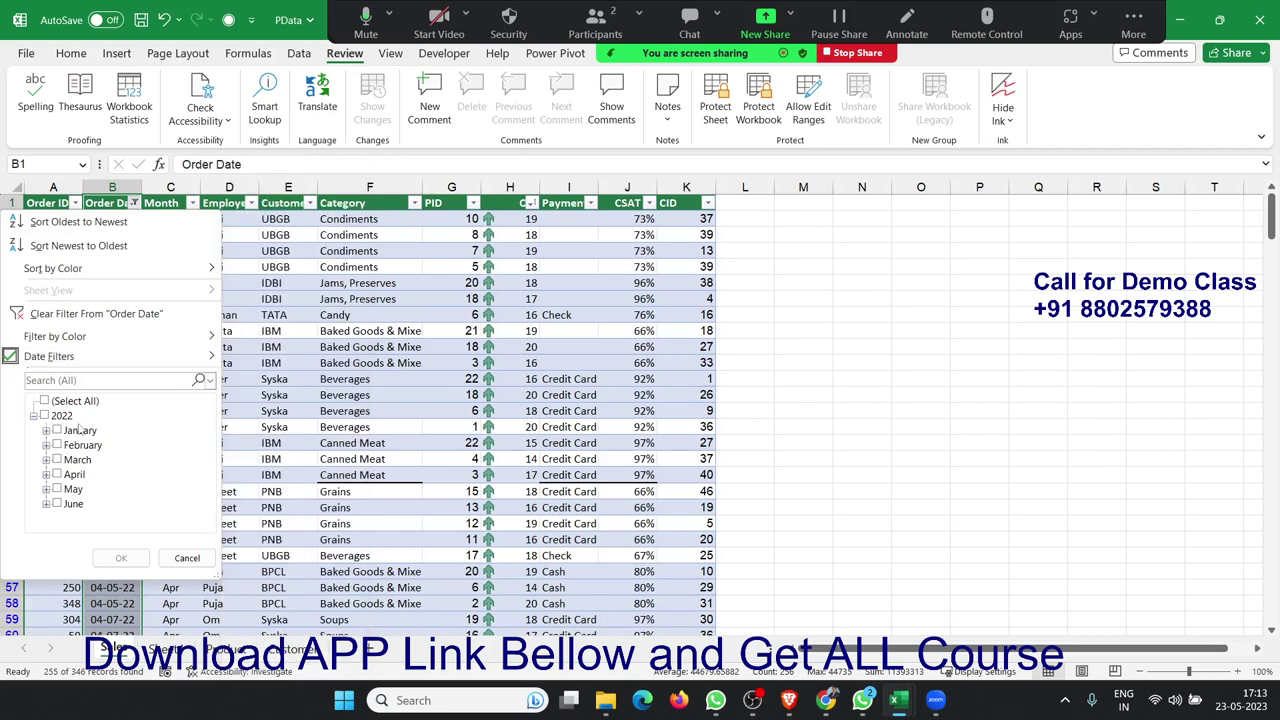
{"action": "mouse_move", "coordinate": [88, 358]}
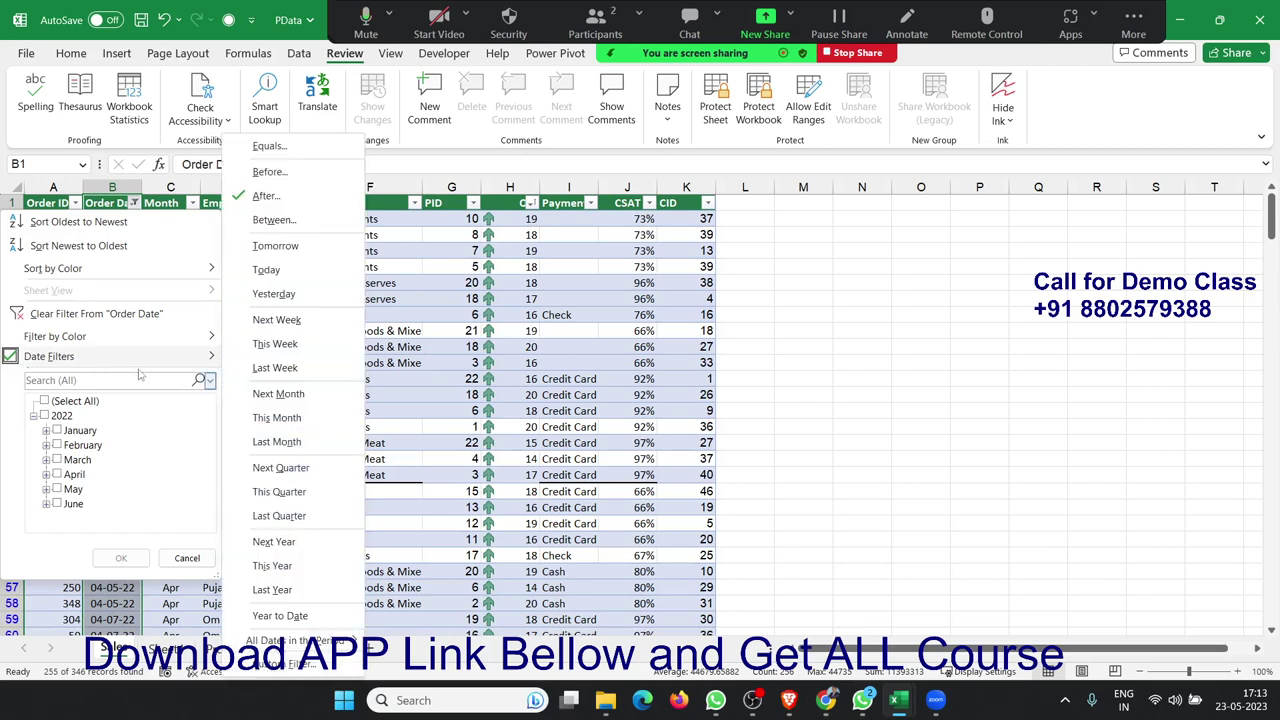
{"action": "mouse_move", "coordinate": [322, 640]}
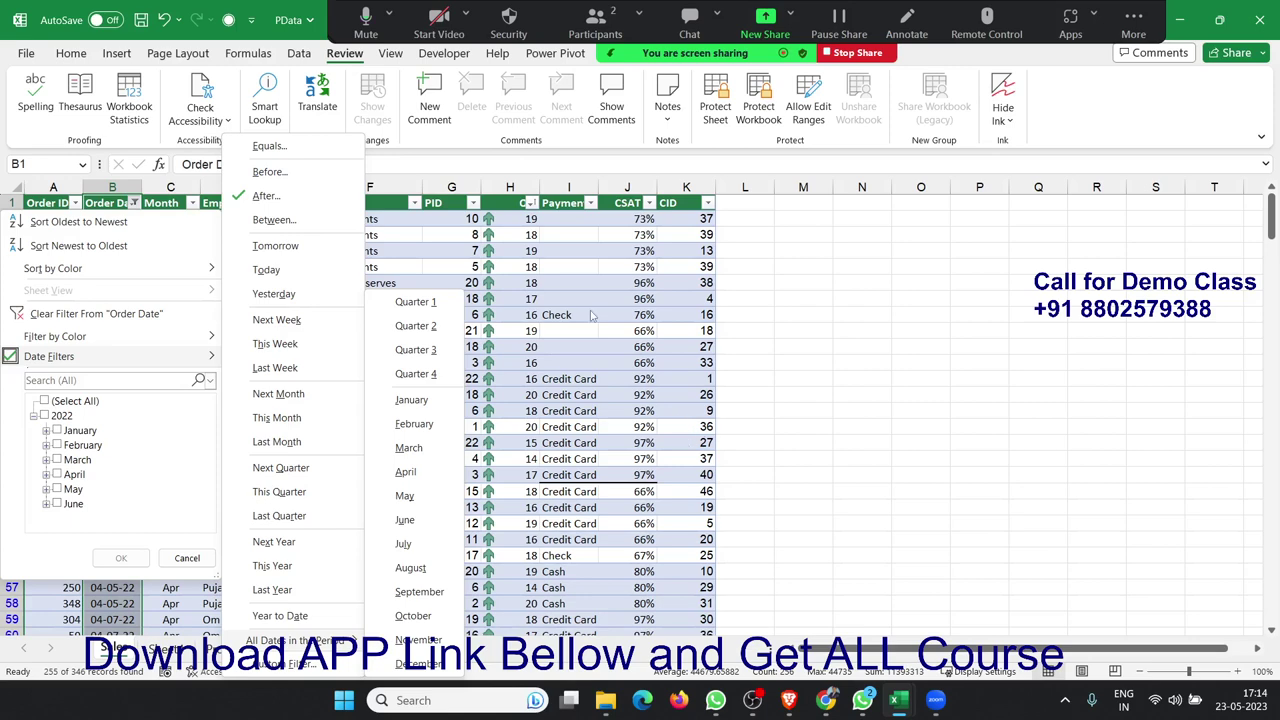
{"action": "left_click", "coordinate": [604, 270]}
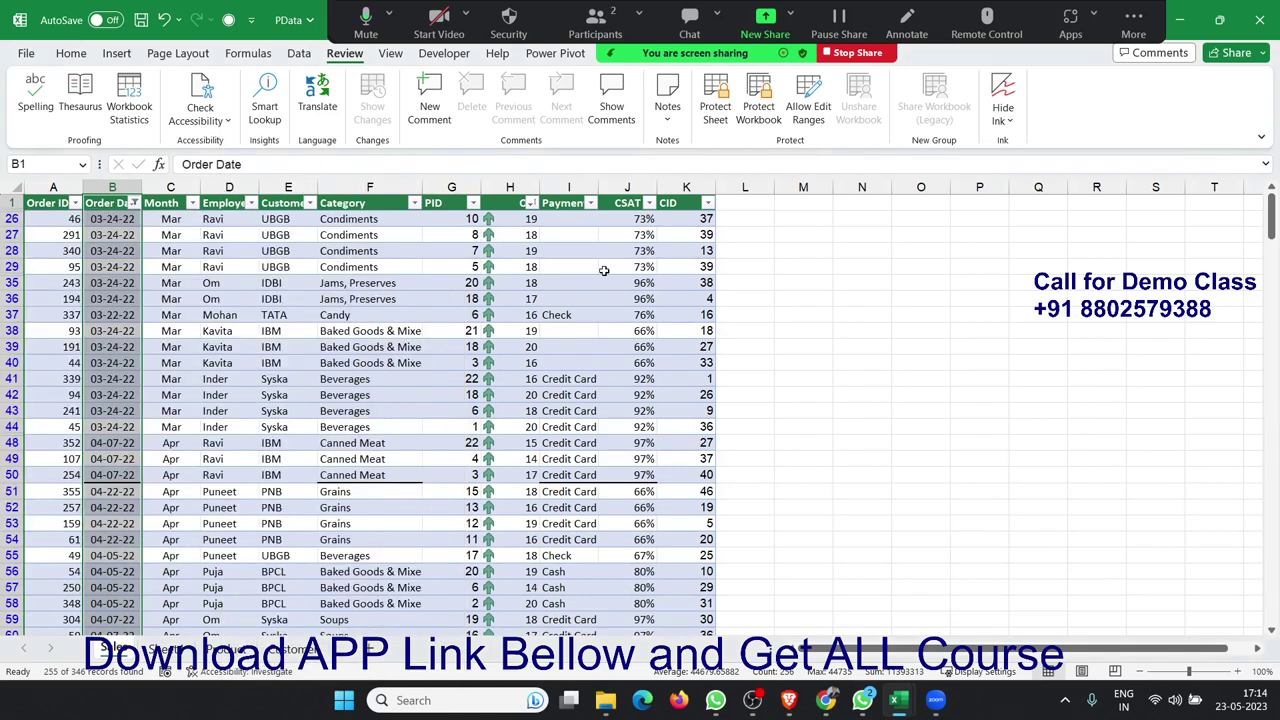
{"action": "left_click", "coordinate": [446, 216]}
- Turn off the table filter and open Find and Replace on its Find tab
{"action": "key", "text": "ctrl+shift+l"}
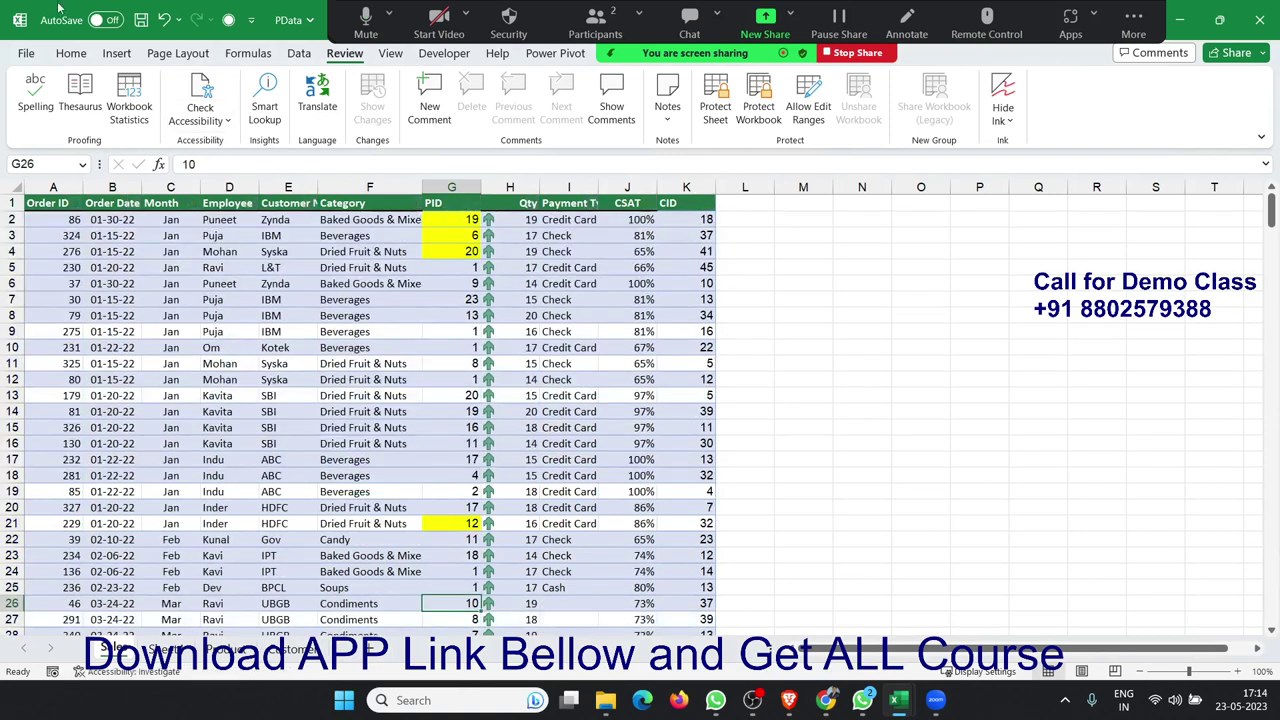
{"action": "left_click", "coordinate": [72, 56]}
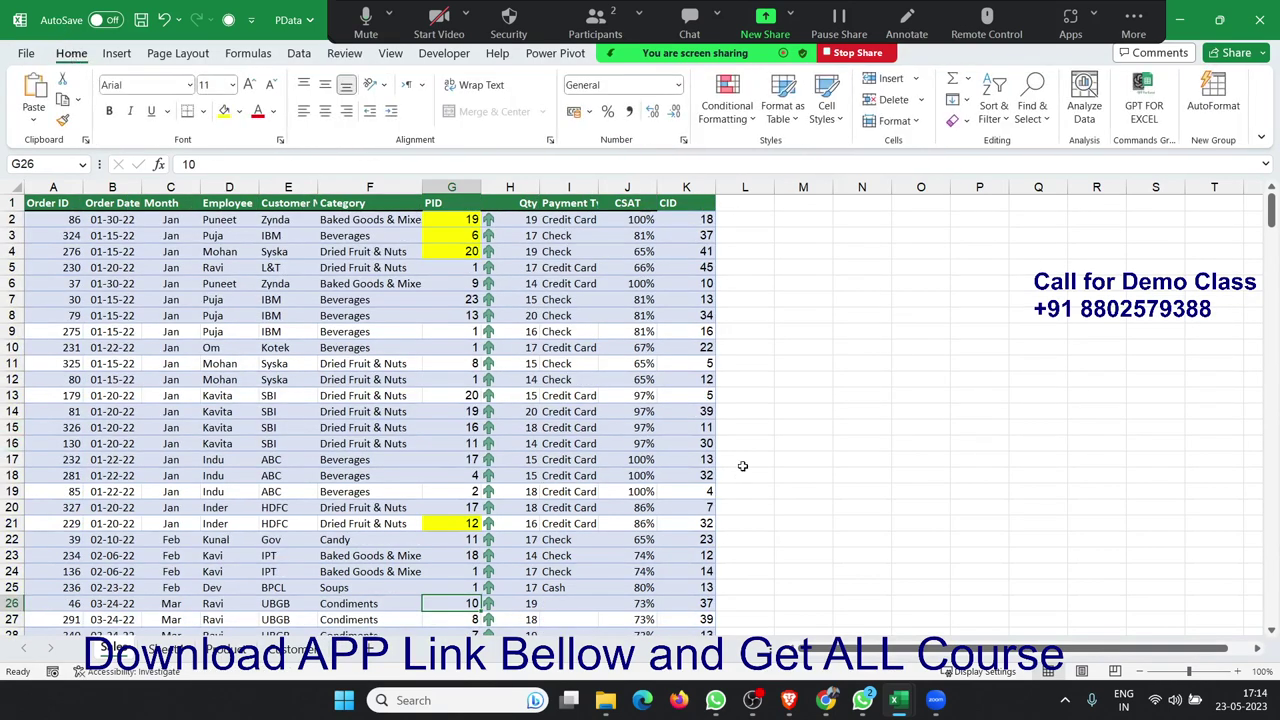
{"action": "left_click", "coordinate": [995, 108]}
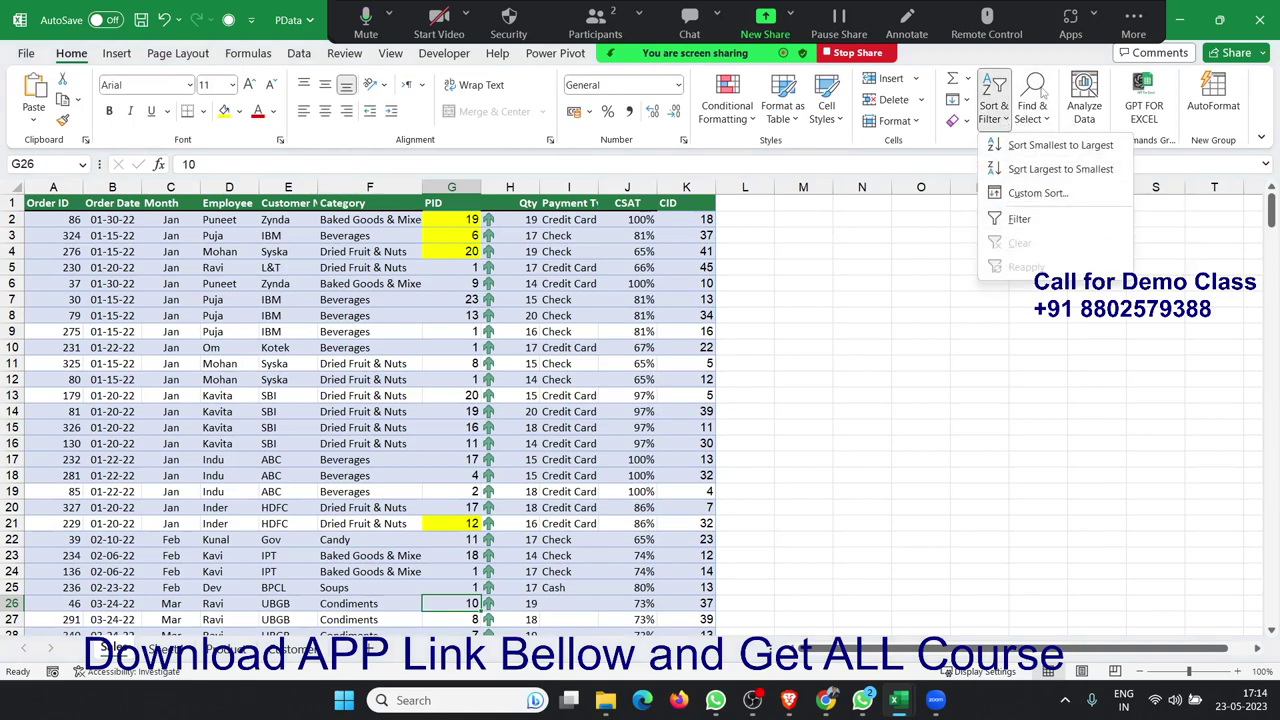
{"action": "left_click", "coordinate": [1040, 95]}
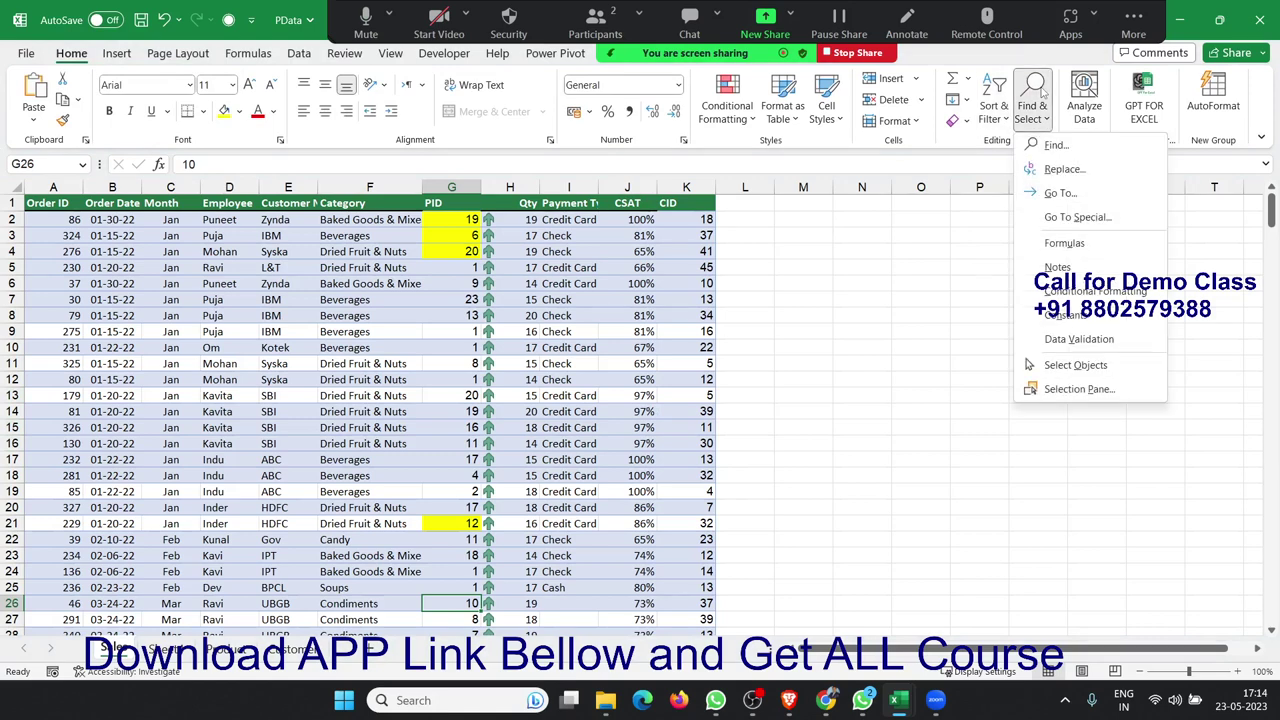
{"action": "left_click", "coordinate": [1056, 145]}
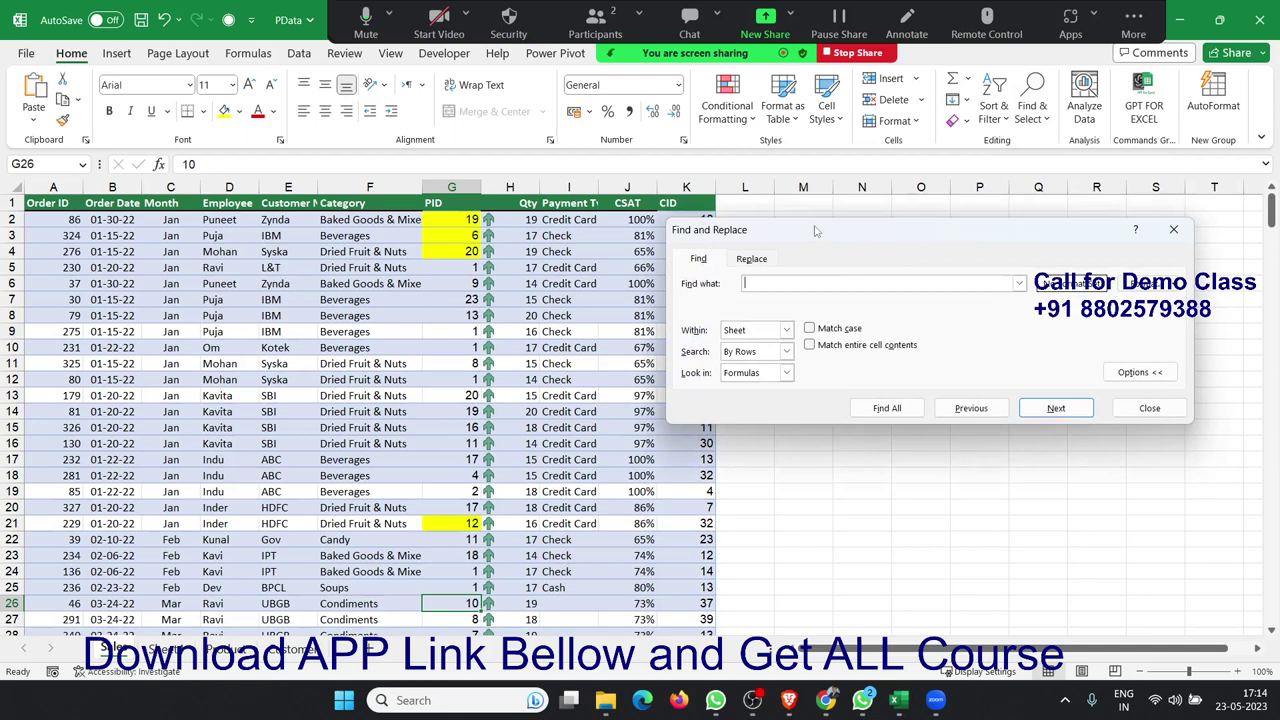
- Search for SBI, switching Look in from Formulas to Values
{"action": "type", "text": "SB"}
{"action": "type", "text": "I"}
{"action": "key", "text": "Return"}
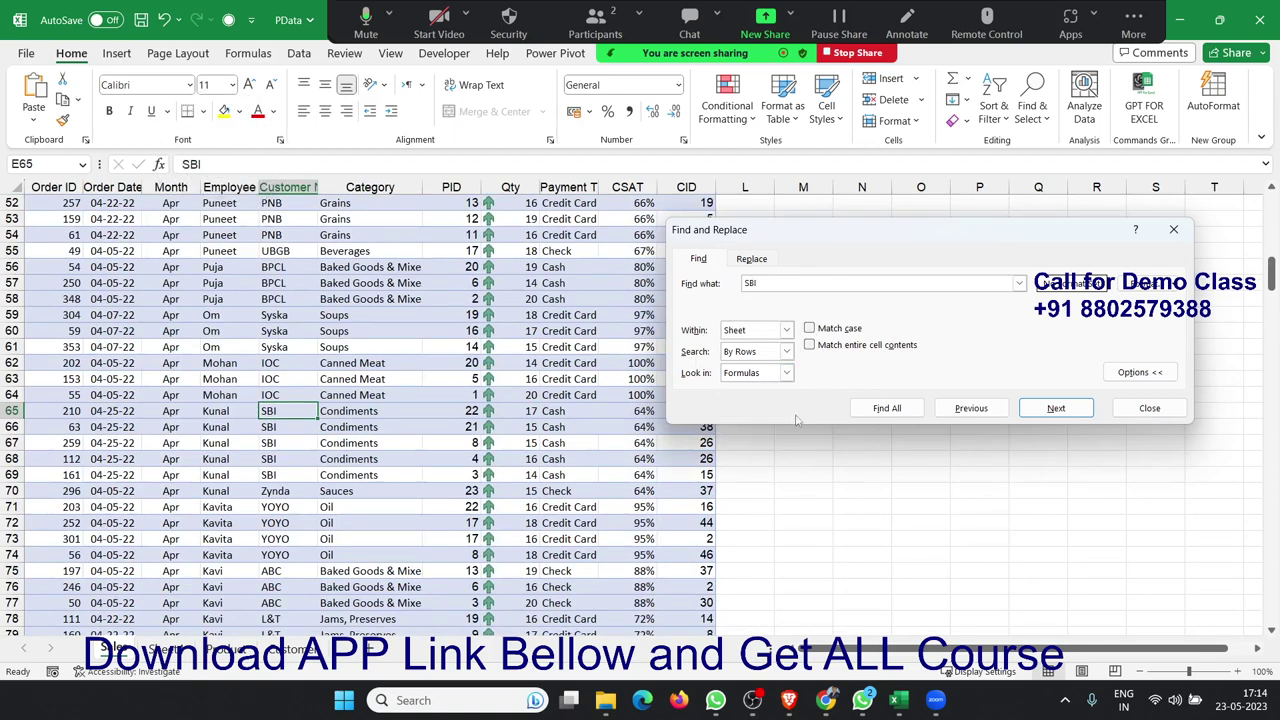
{"action": "left_click", "coordinate": [755, 374]}
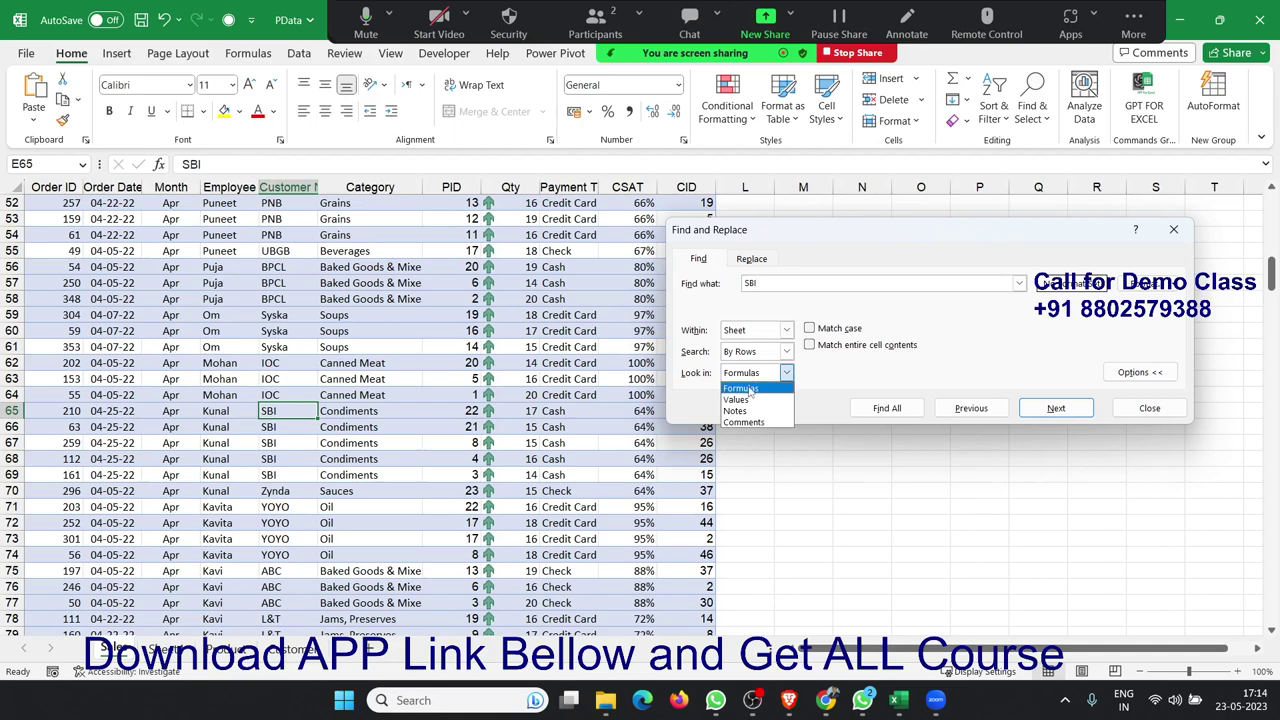
{"action": "left_click", "coordinate": [748, 394]}
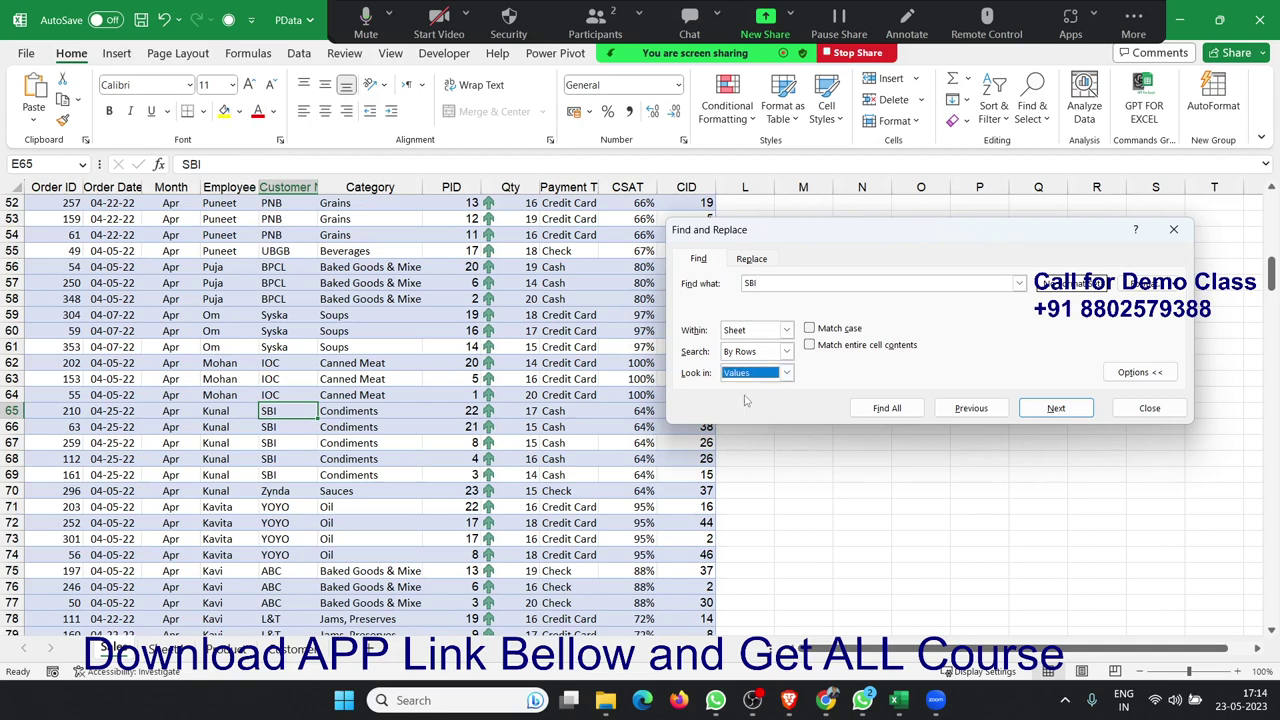
{"action": "key", "text": "Return"}
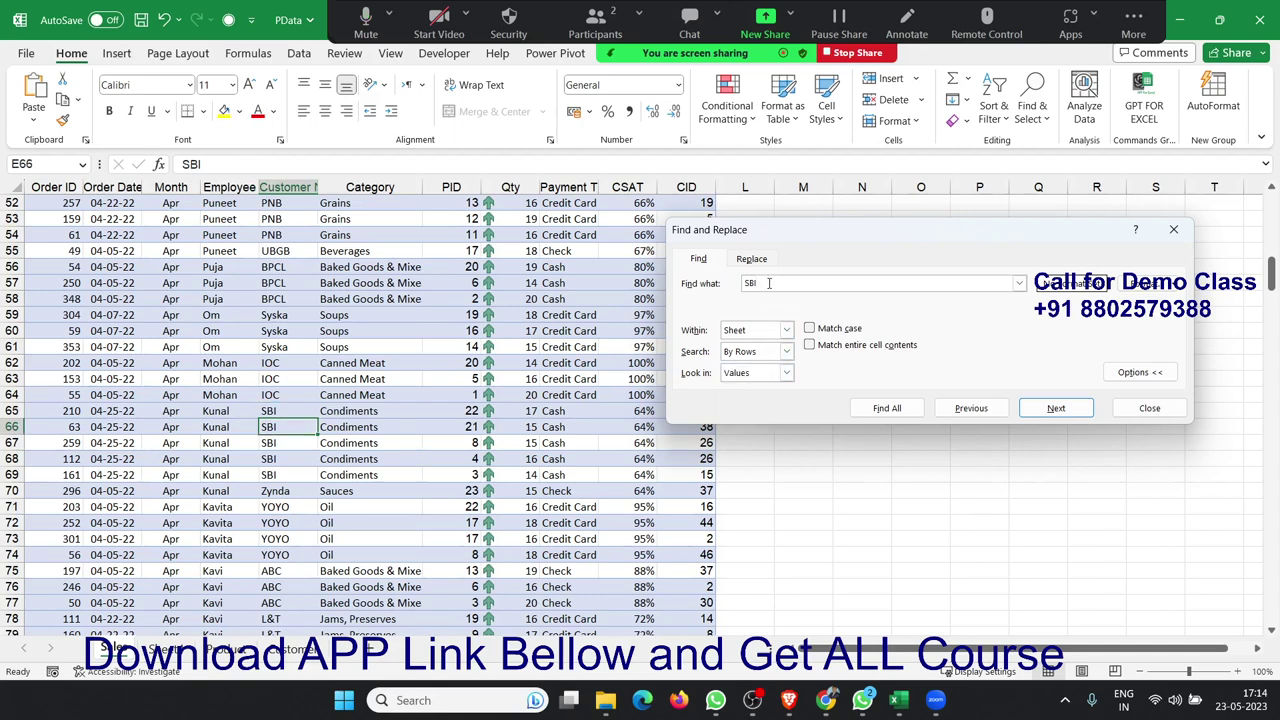
- Change the search term to 22 and find the next match
{"action": "double_click", "coordinate": [769, 283]}
{"action": "type", "text": "55"}
{"action": "key", "text": "BackSpace"}
{"action": "key", "text": "BackSpace"}
{"action": "type", "text": "22"}
{"action": "key", "text": "Return"}
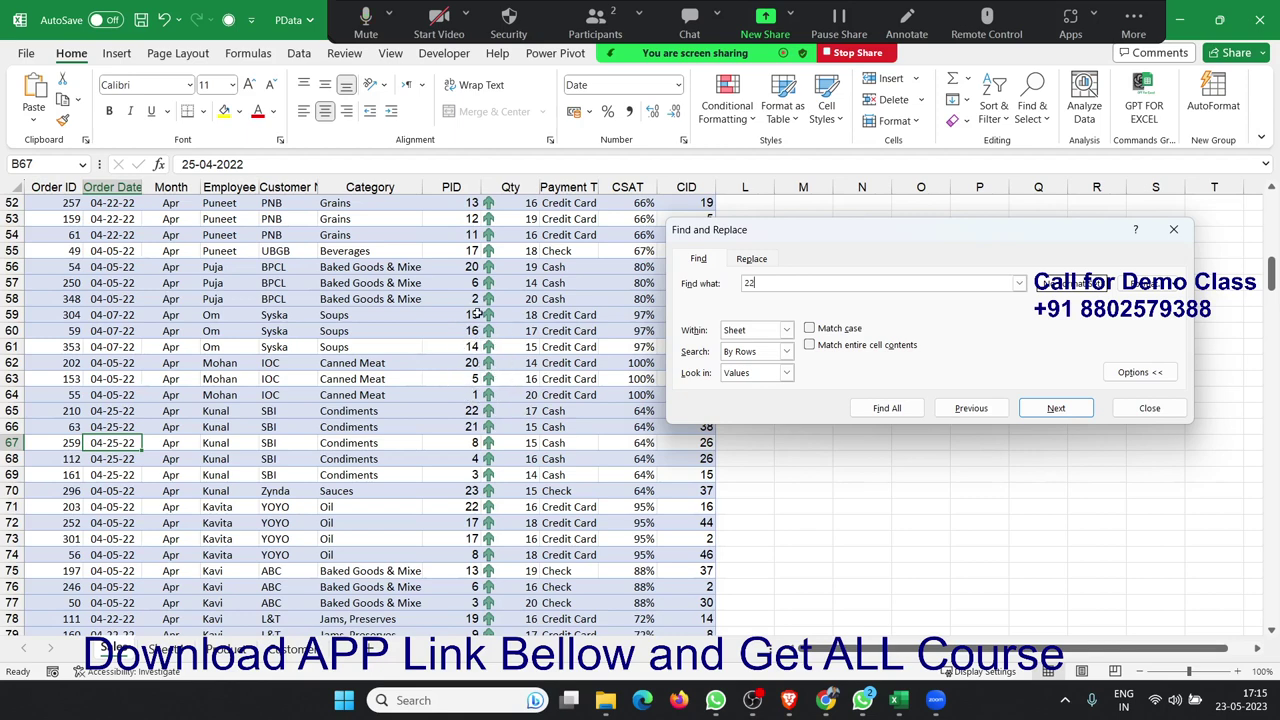
- Limit the search for 22 to the PID column, keeping the Within scope on Sheet
{"action": "left_click", "coordinate": [451, 192]}
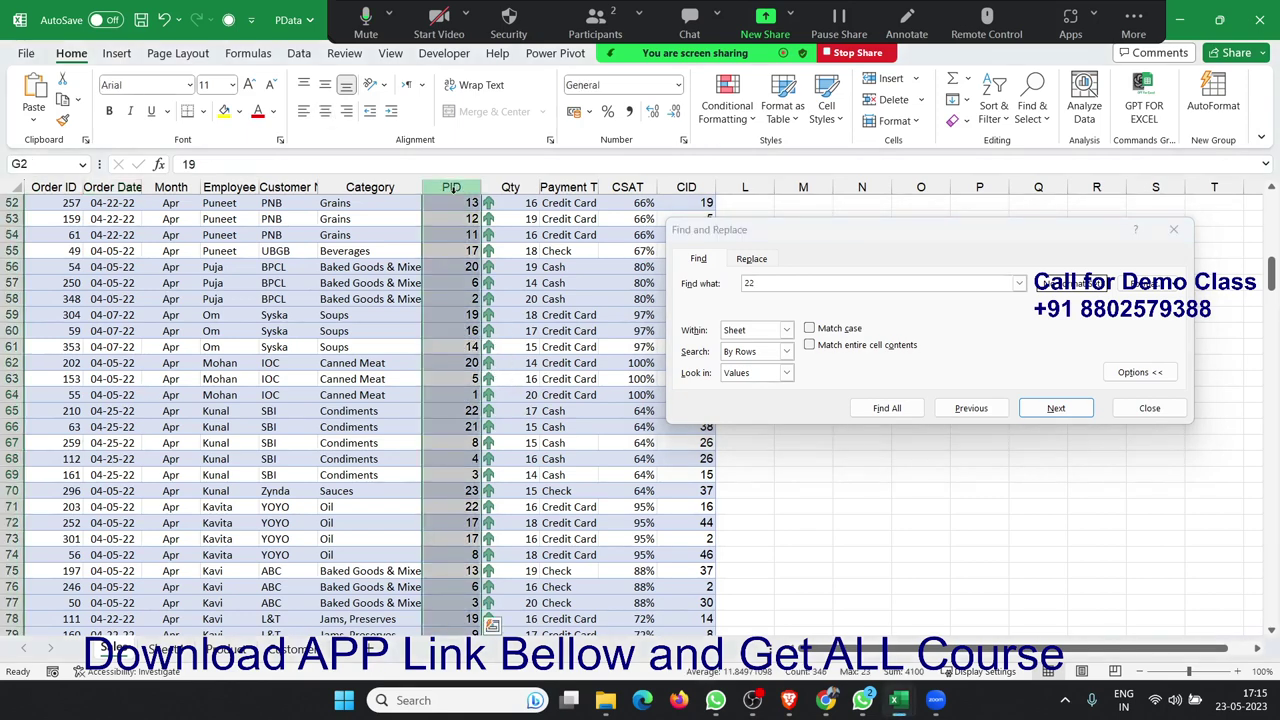
{"action": "left_click", "coordinate": [740, 266]}
{"action": "key", "text": "Return"}
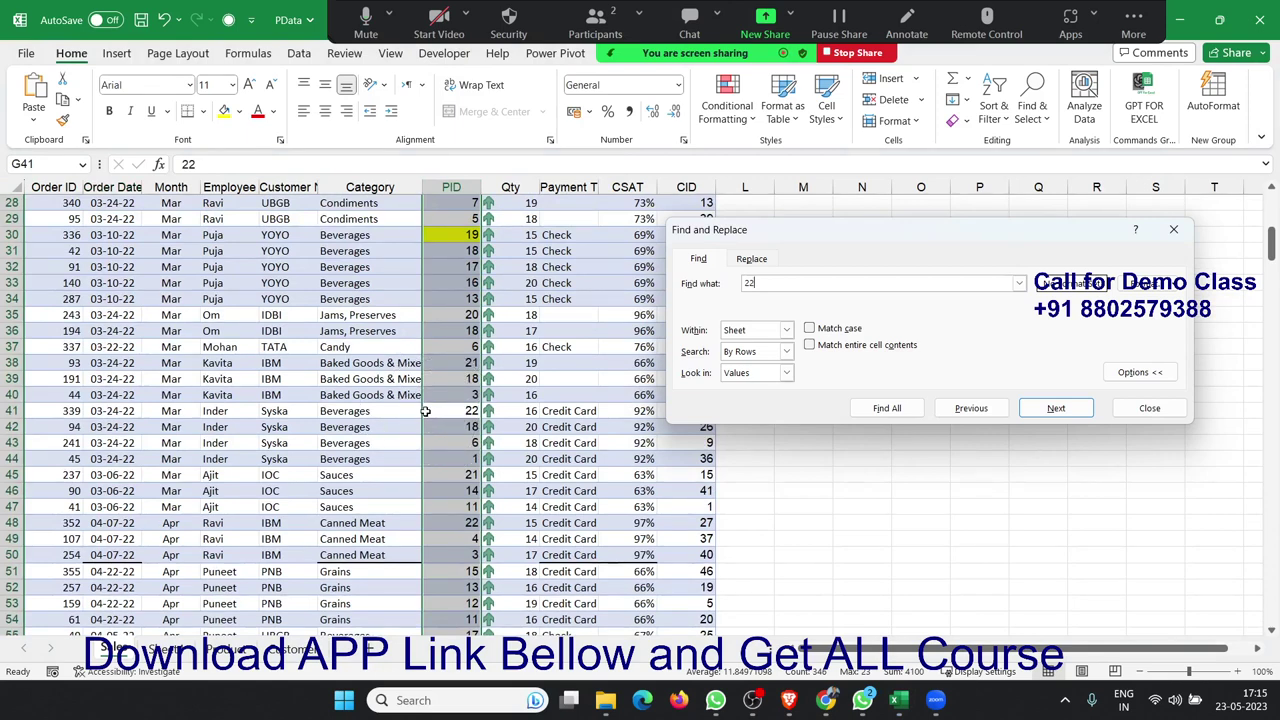
{"action": "left_click", "coordinate": [425, 411]}
{"action": "left_click", "coordinate": [724, 333]}
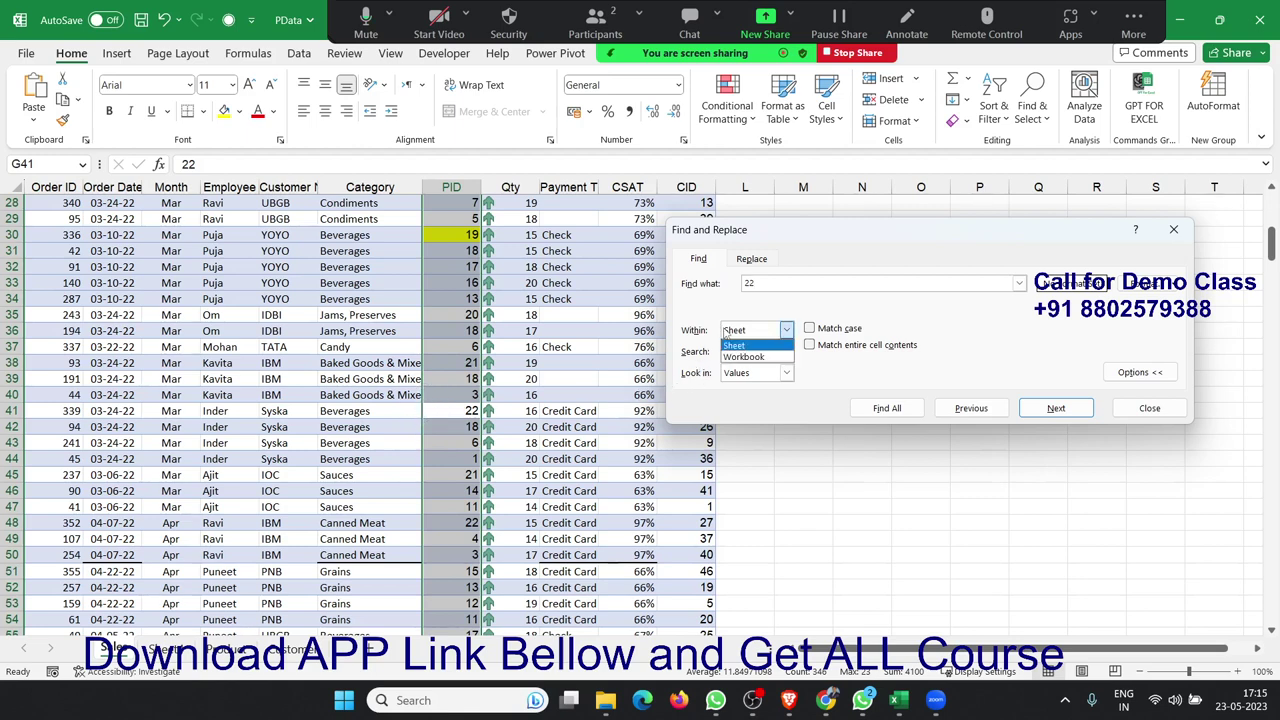
{"action": "left_click", "coordinate": [727, 333]}
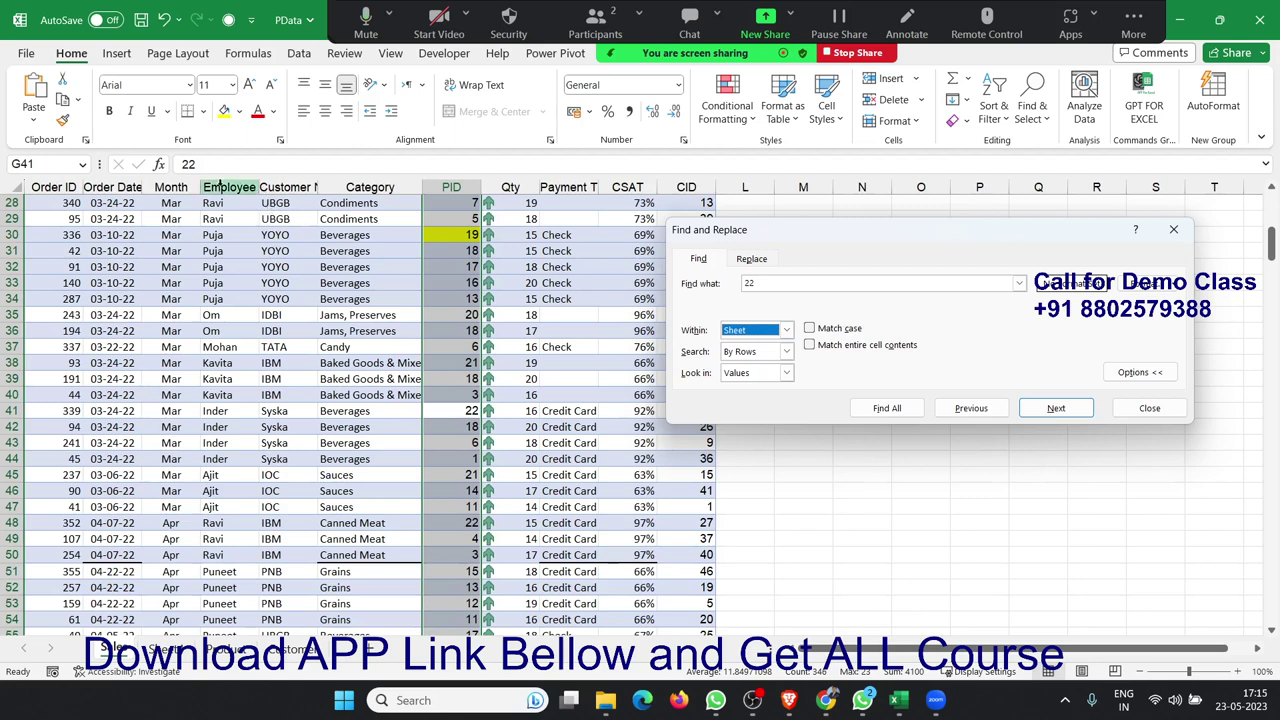
{"action": "left_click", "coordinate": [287, 187]}
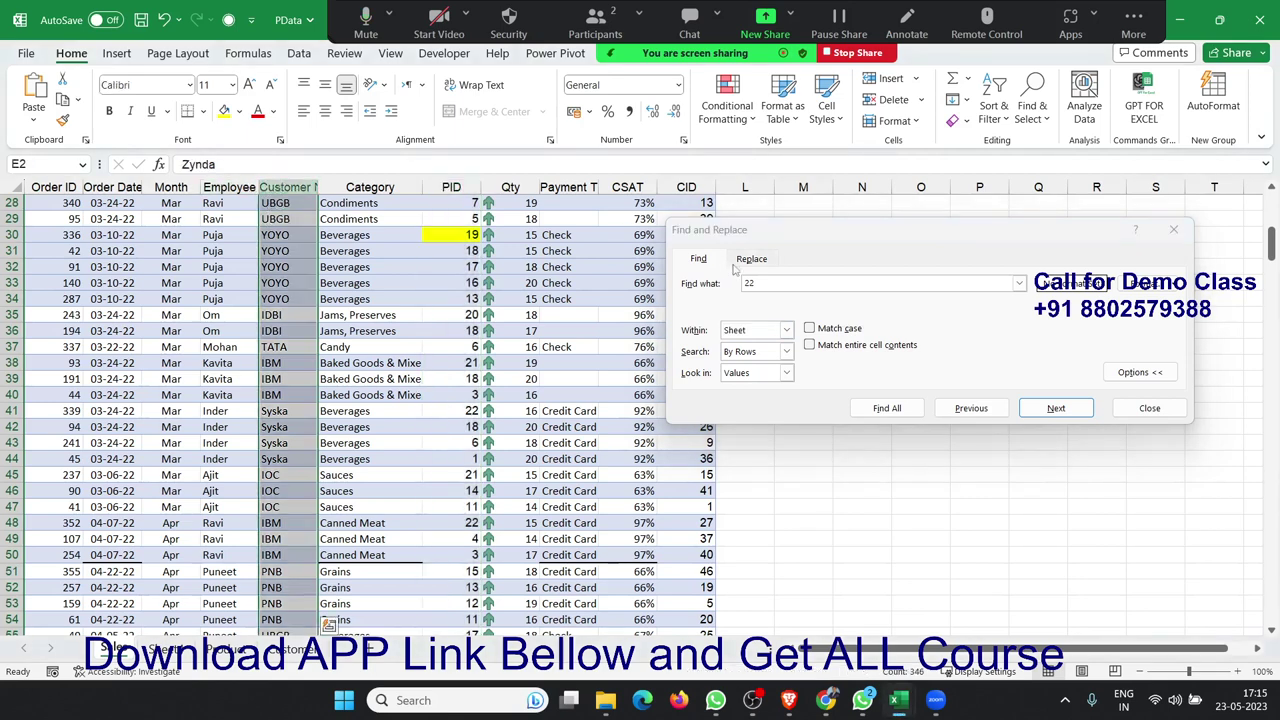
- Search column E for sbi, then search again with Match case on
{"action": "left_click", "coordinate": [690, 276]}
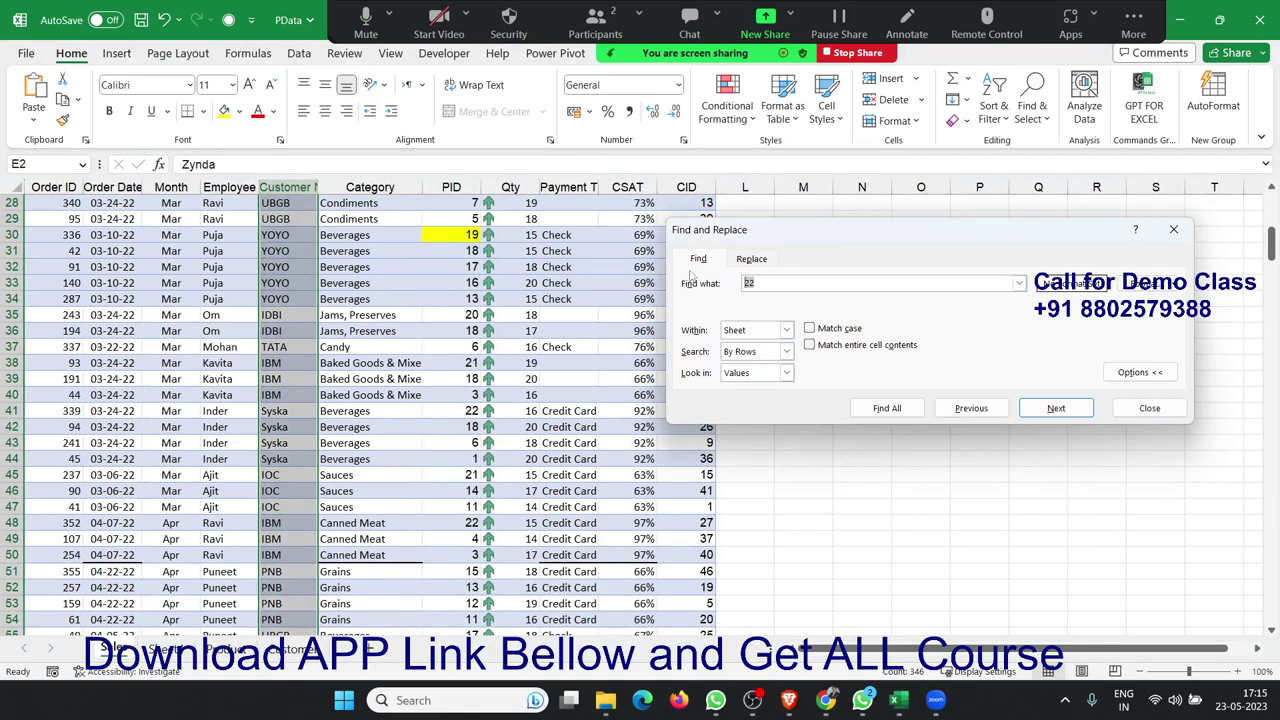
{"action": "type", "text": "sbi"}
{"action": "key", "text": "Return"}
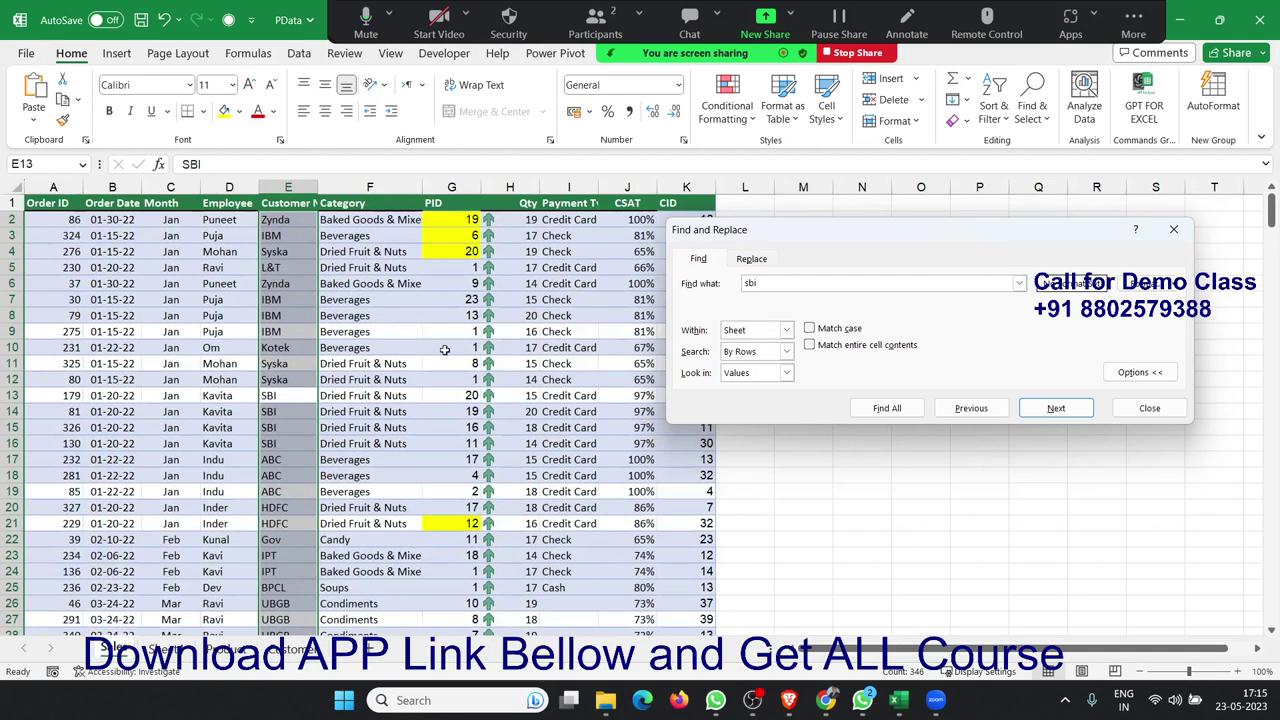
{"action": "left_click", "coordinate": [843, 329]}
{"action": "key", "text": "Return"}
{"action": "key", "text": "Return"}
- Turn Match case off, require entire-cell matches, and select a single cell to search the whole sheet
{"action": "left_click", "coordinate": [809, 329]}
{"action": "left_click", "coordinate": [809, 345]}
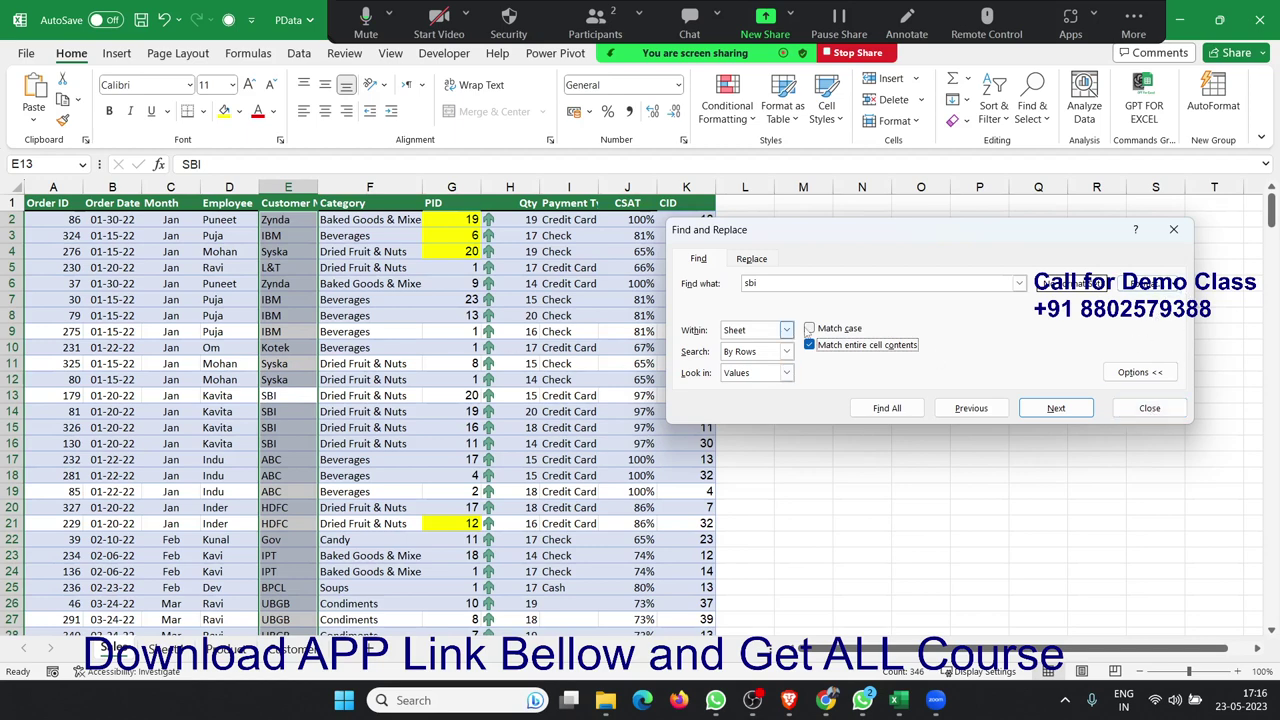
{"action": "left_click_drag", "start_coordinate": [800, 284], "coordinate": [745, 283]}
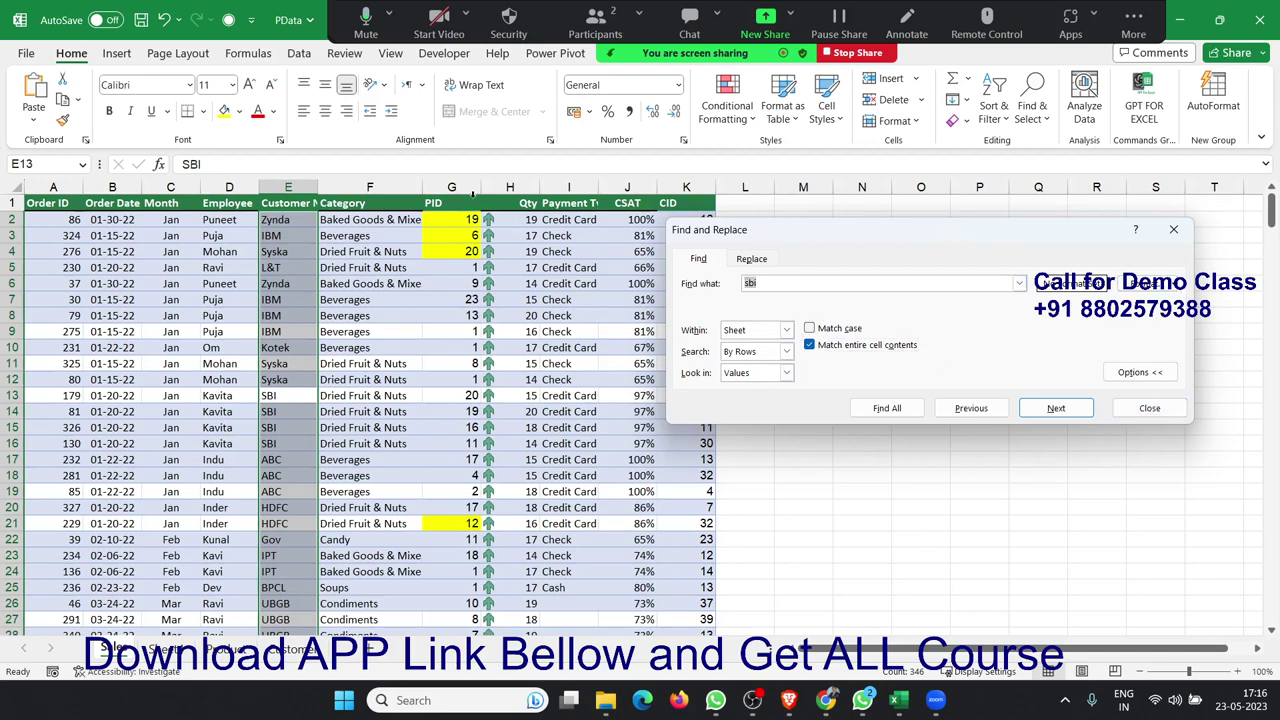
{"action": "left_click", "coordinate": [472, 193]}
{"action": "left_click", "coordinate": [368, 298]}
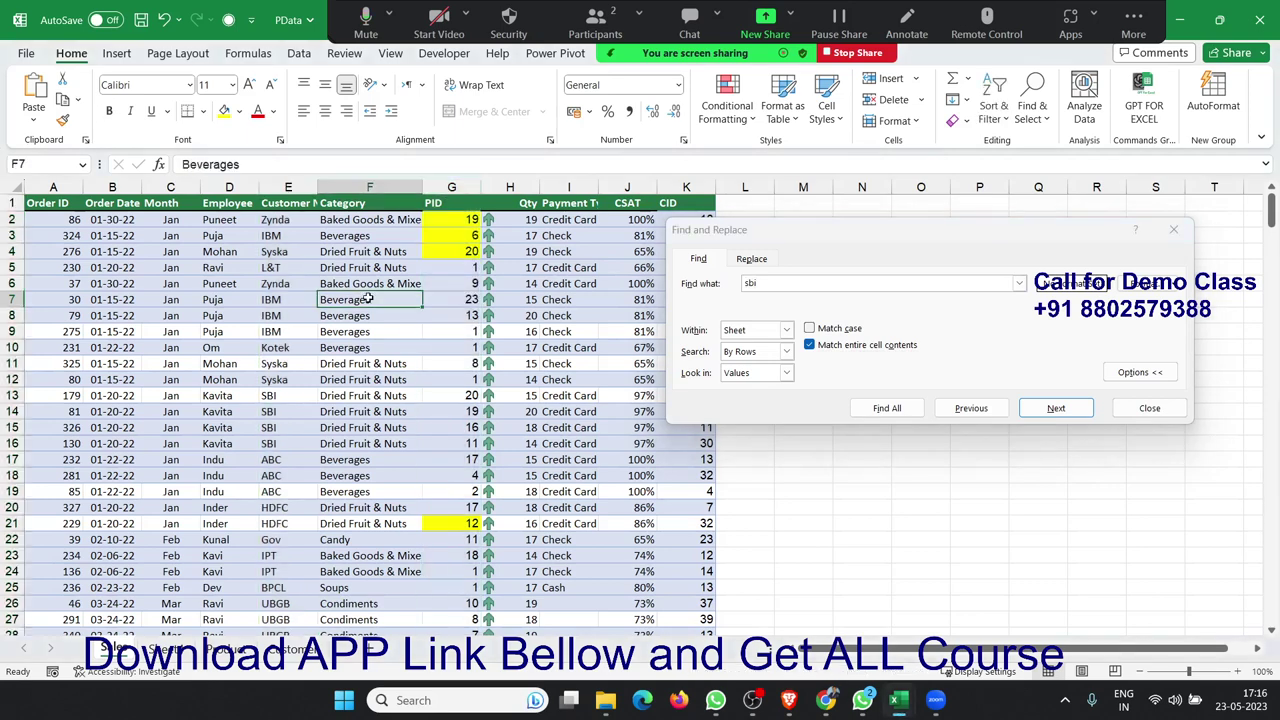
- Search for 20 with whole-cell matching turned off
{"action": "left_click", "coordinate": [770, 307]}
{"action": "type", "text": "20"}
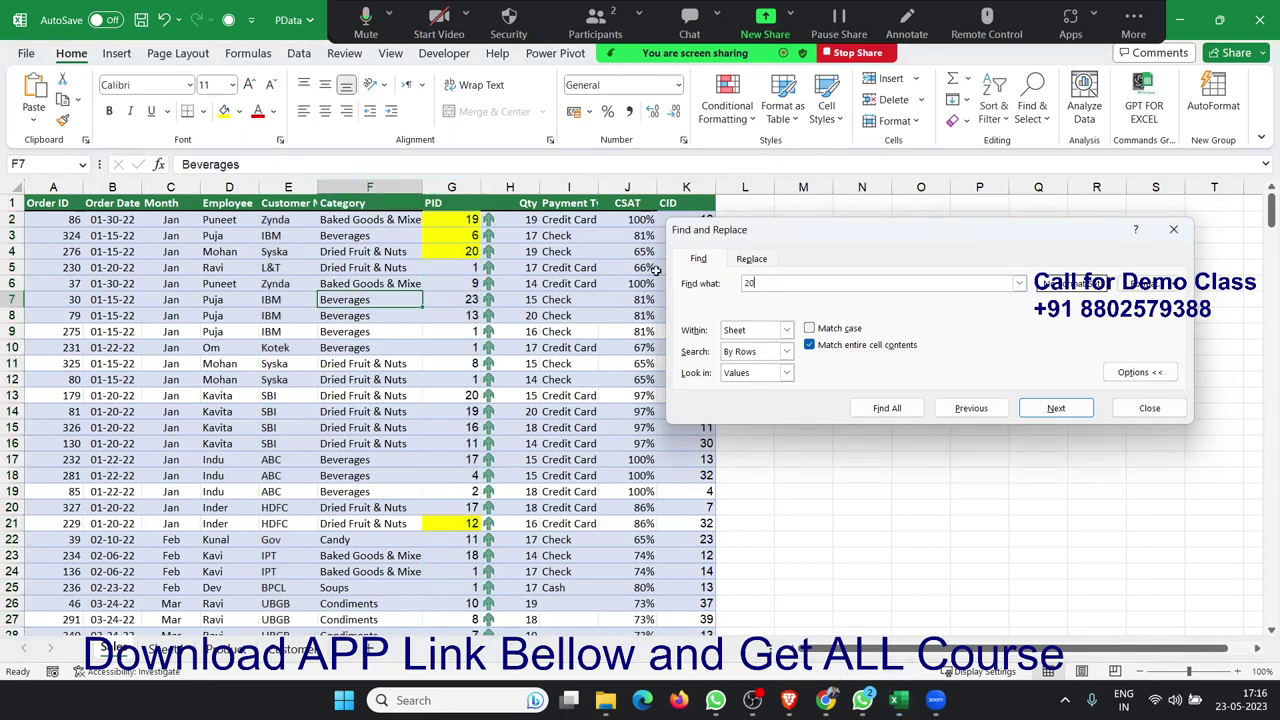
{"action": "left_click", "coordinate": [837, 345]}
{"action": "key", "text": "Return"}
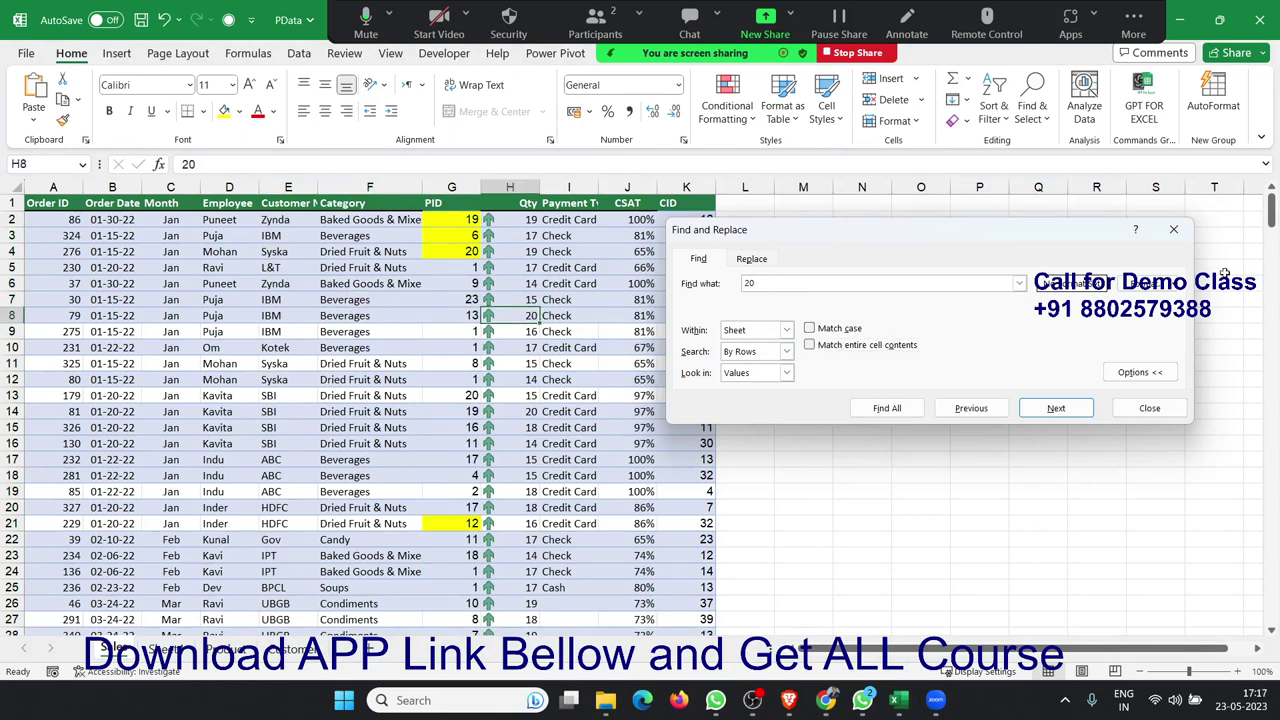
- Add a yellow fill format criterion and Find All, listing only cell G4
{"action": "left_click", "coordinate": [1150, 283]}
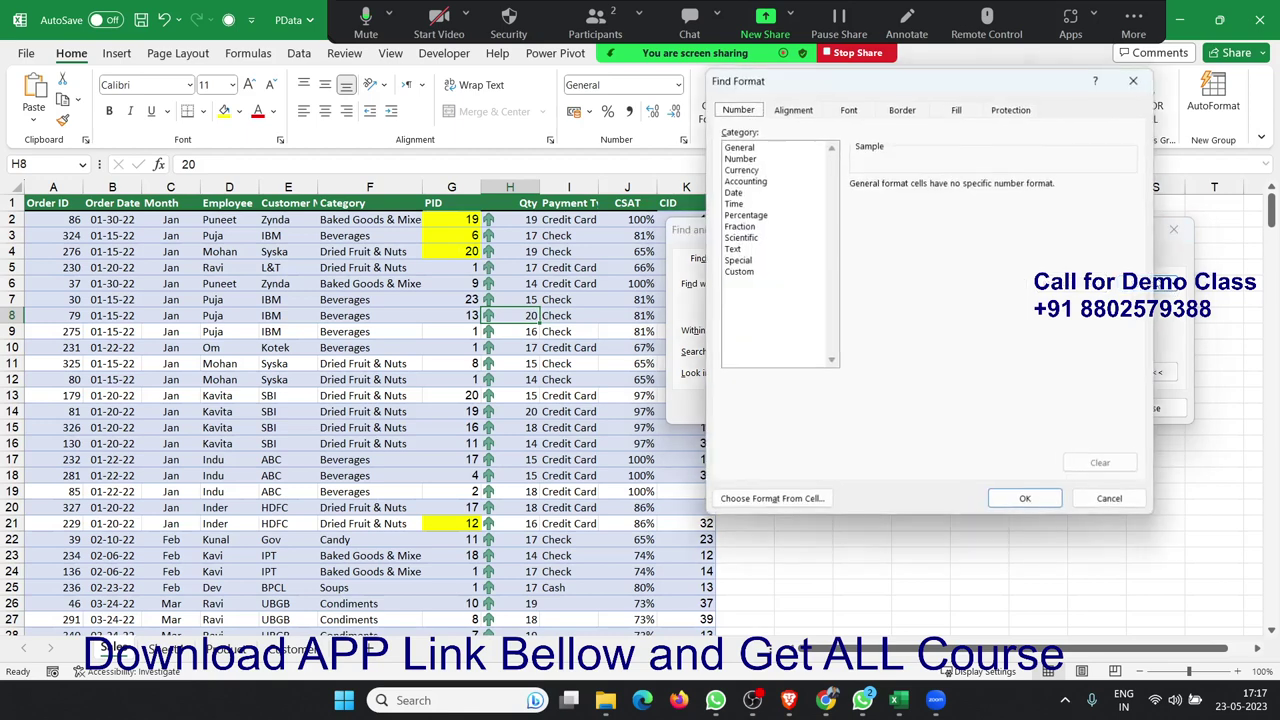
{"action": "left_click", "coordinate": [956, 109]}
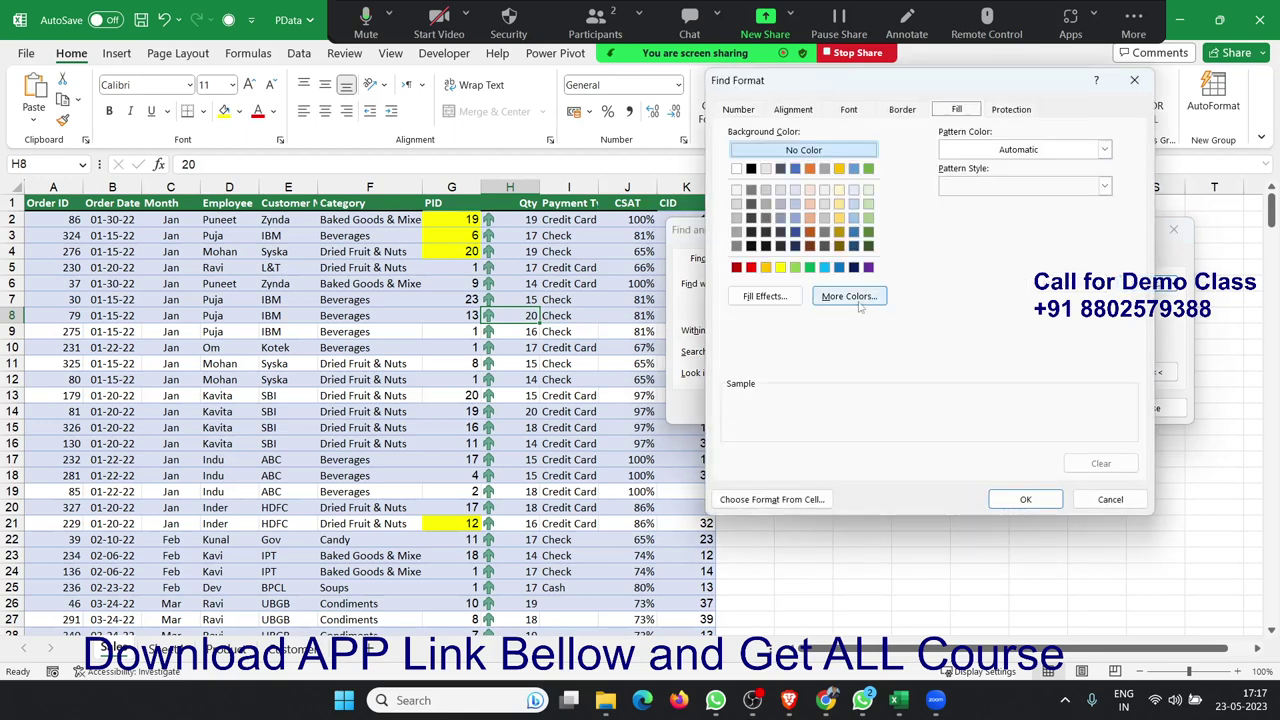
{"action": "left_click", "coordinate": [780, 267]}
{"action": "left_click", "coordinate": [1025, 499]}
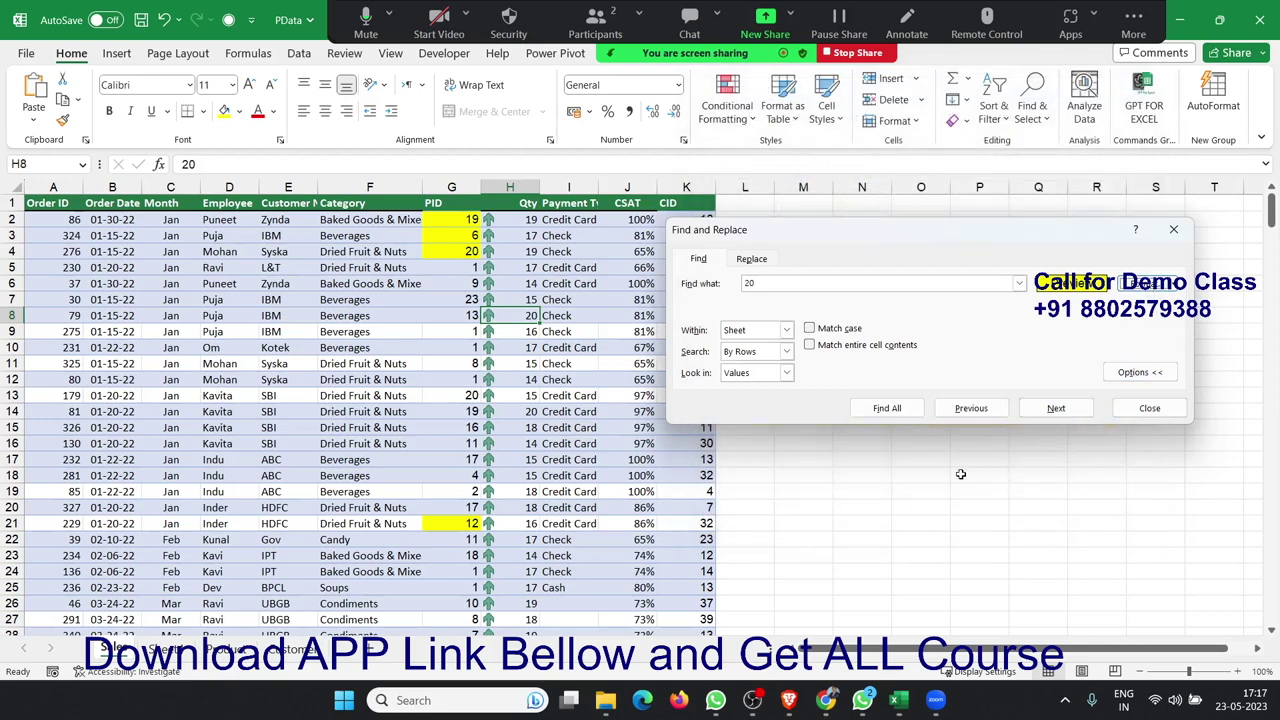
{"action": "left_click", "coordinate": [908, 407]}
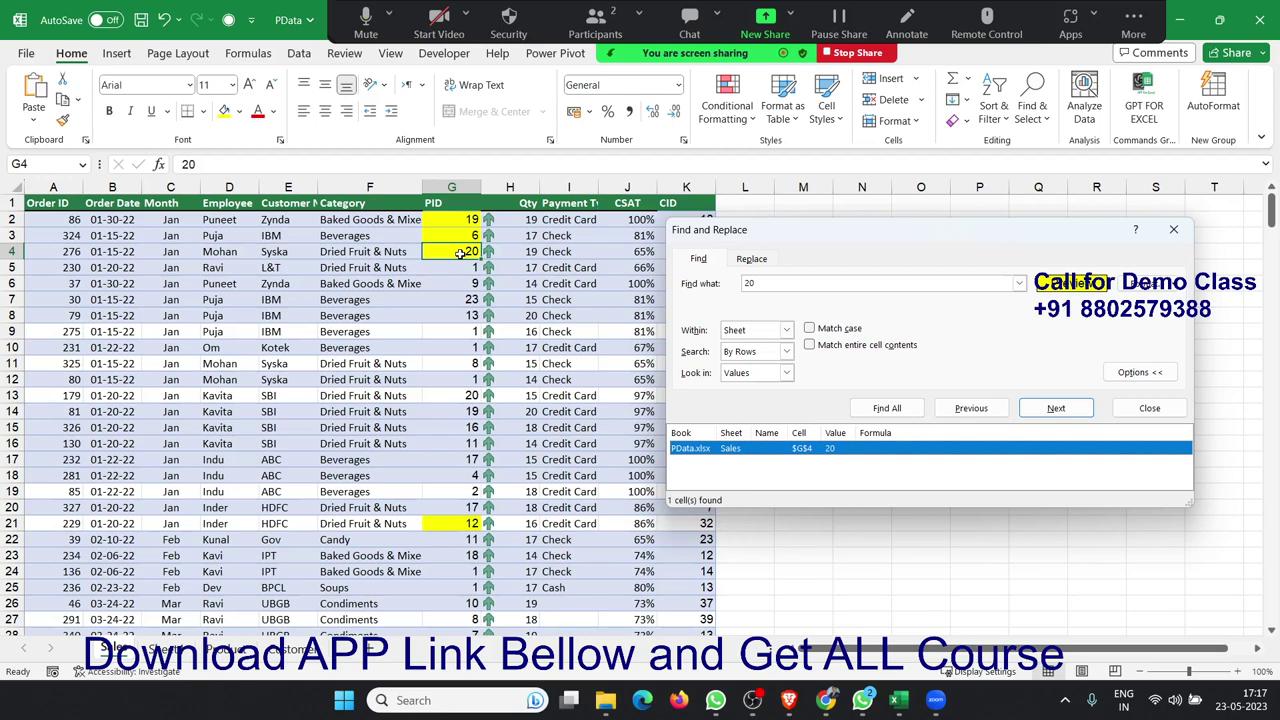
- Close Find and Replace, open and dismiss the Replace dialog, and select cell K9
{"action": "left_click", "coordinate": [1177, 229]}
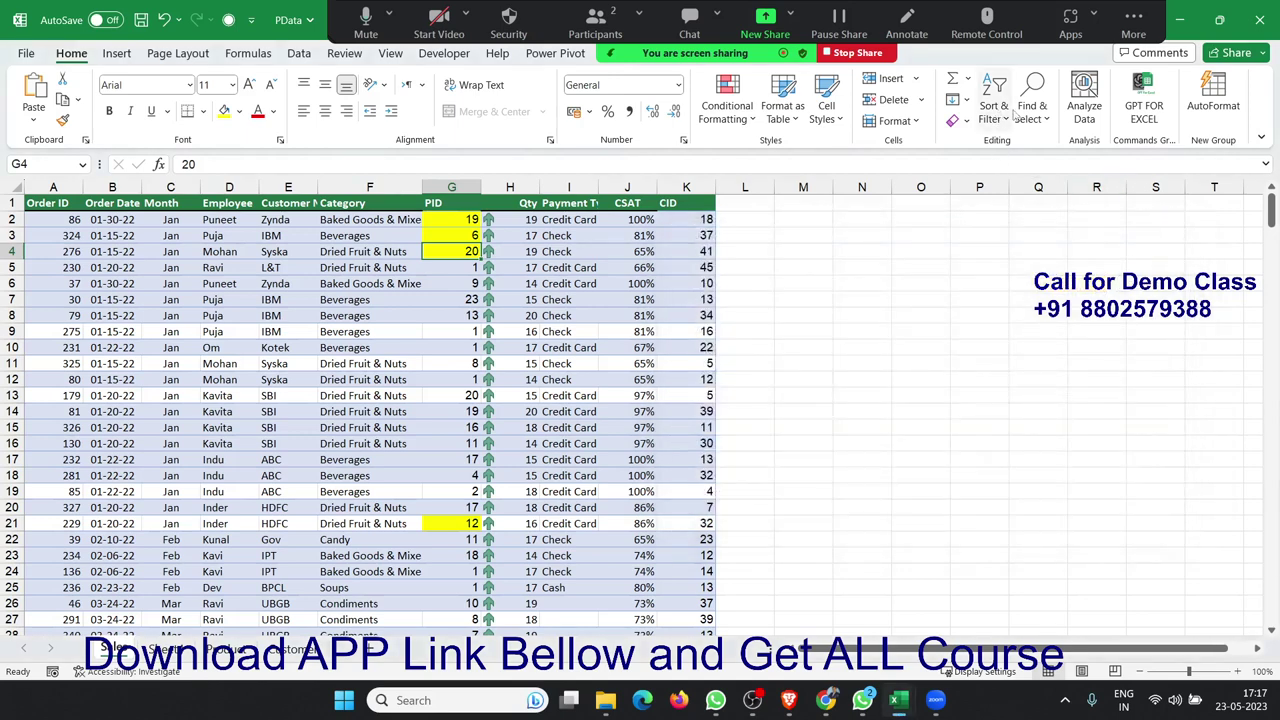
{"action": "left_click", "coordinate": [1035, 110]}
{"action": "left_click", "coordinate": [1060, 158]}
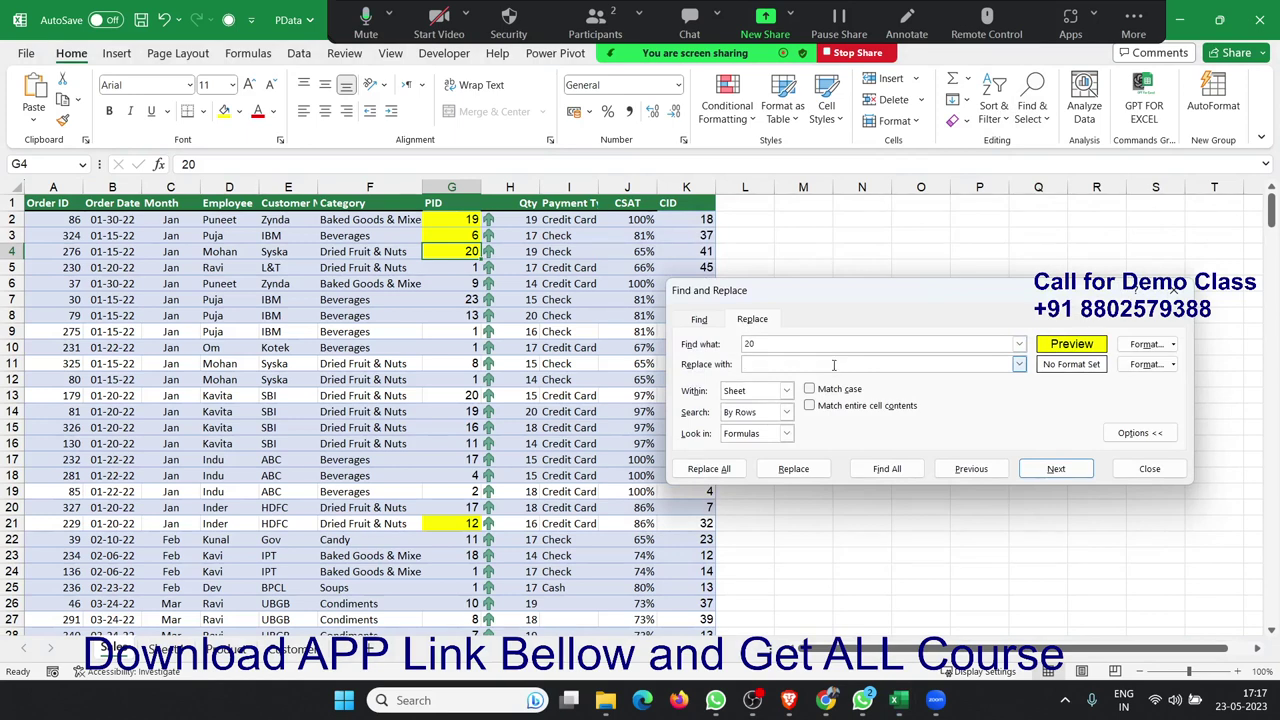
{"action": "left_click", "coordinate": [1124, 462]}
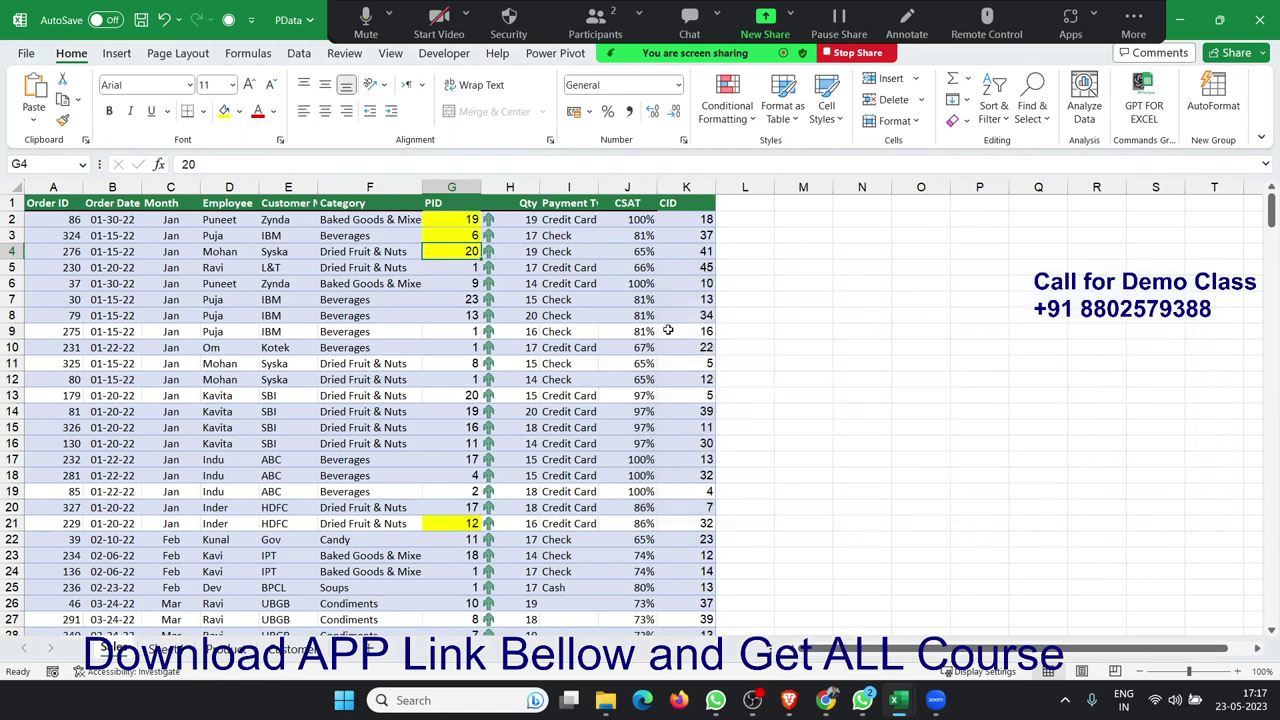
{"action": "left_click", "coordinate": [668, 330]}
{"action": "left_click", "coordinate": [1032, 108]}
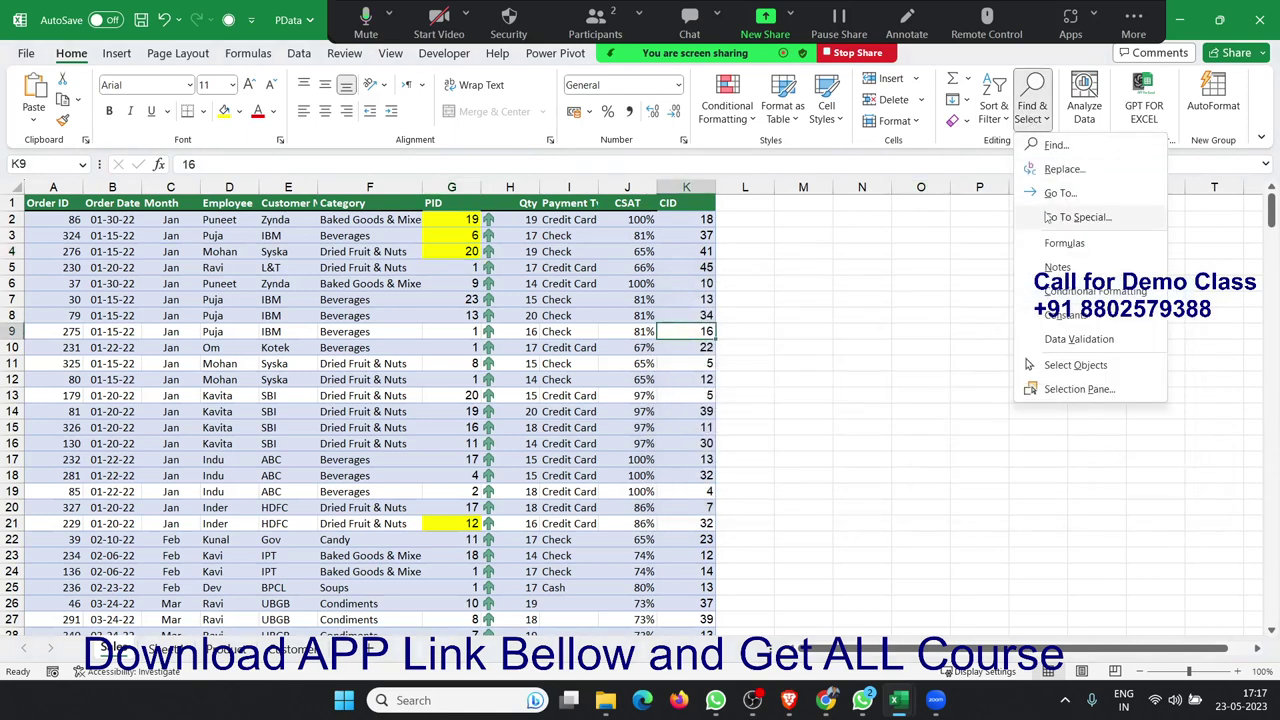
- Use Go To Special Constants with only Numbers checked to select every typed number
{"action": "left_click", "coordinate": [1044, 216]}
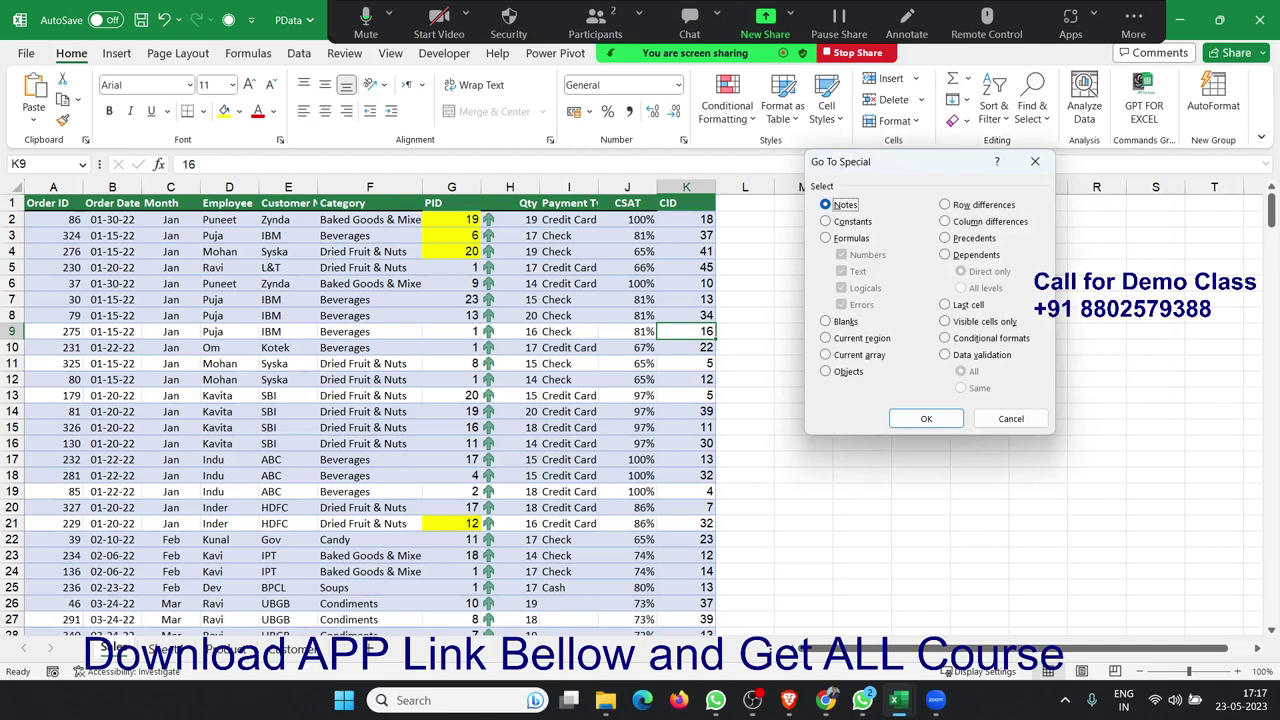
{"action": "left_click", "coordinate": [862, 700]}
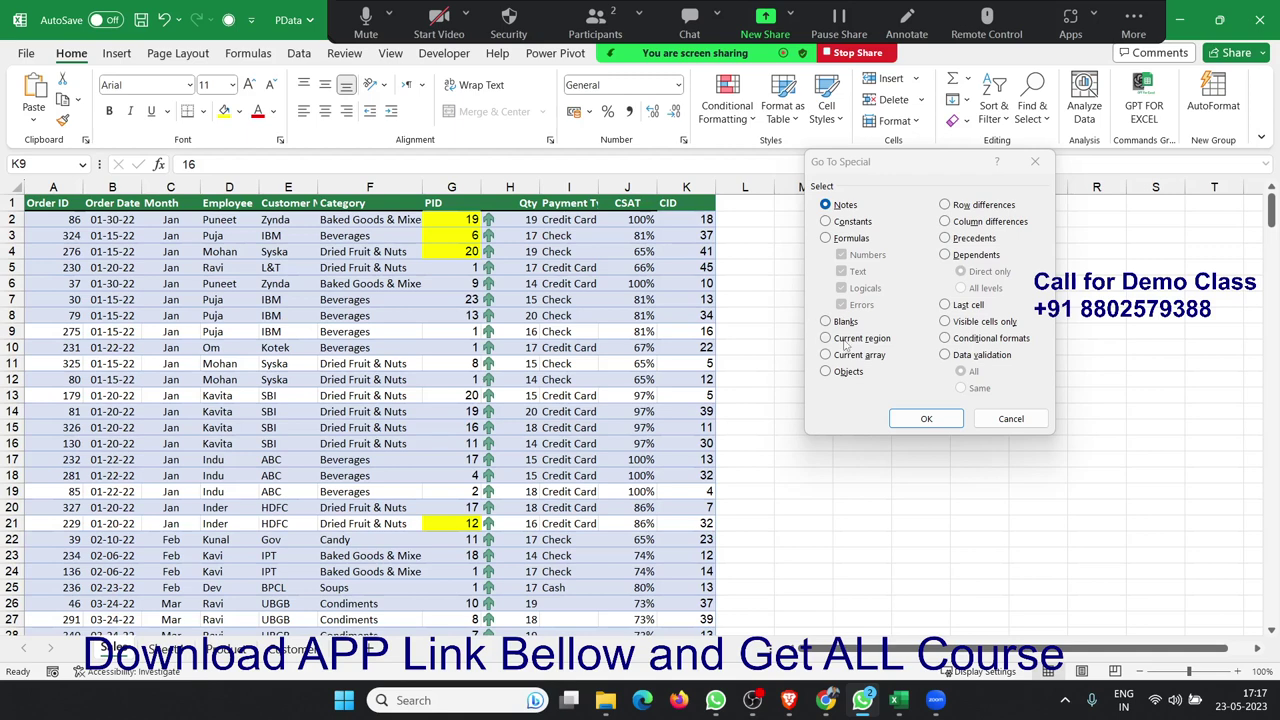
{"action": "left_click", "coordinate": [836, 222]}
{"action": "left_click", "coordinate": [841, 271]}
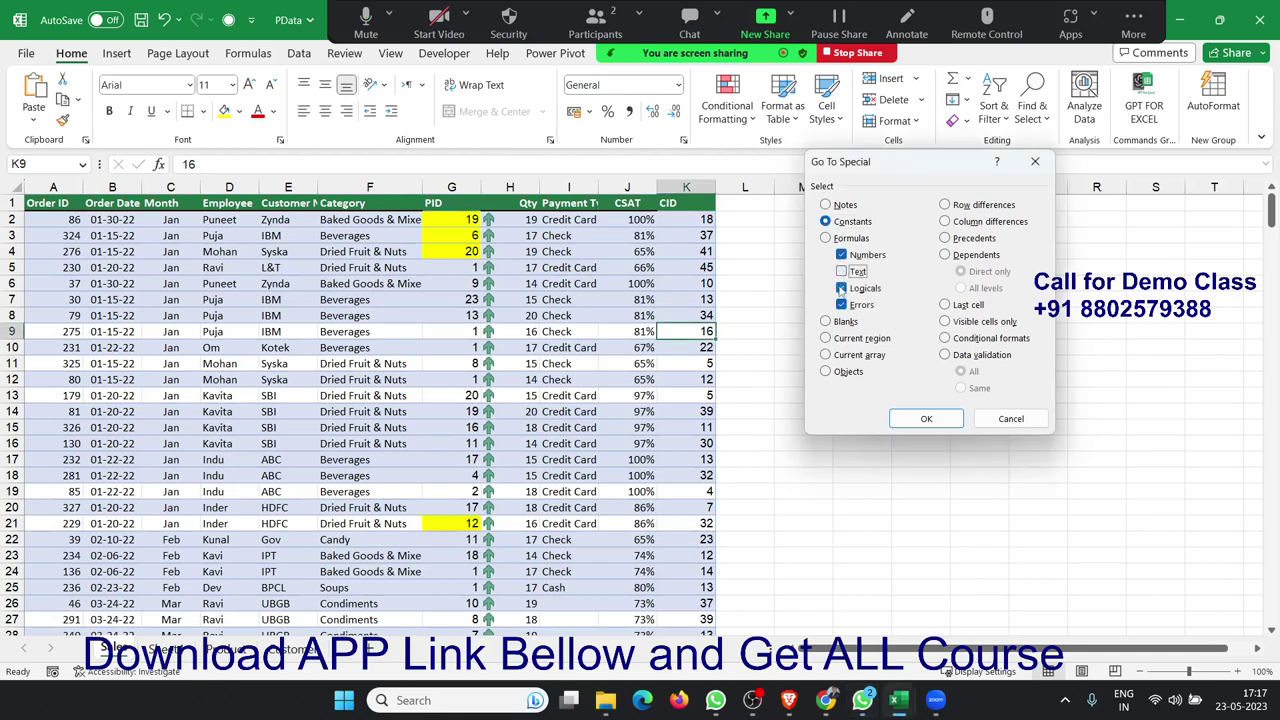
{"action": "left_click", "coordinate": [841, 304]}
{"action": "left_click", "coordinate": [917, 419]}
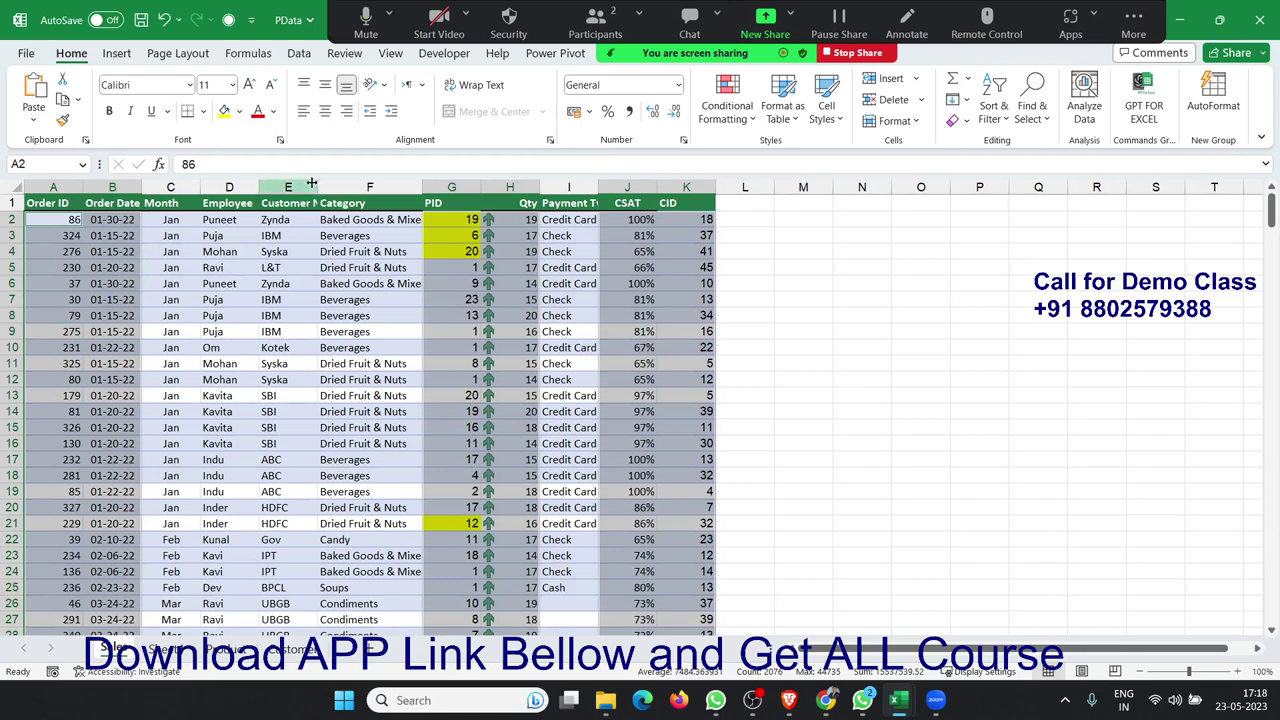
- Reopen Go To Special and cancel it, then switch to the PivotTable sheet
{"action": "left_click", "coordinate": [727, 110]}
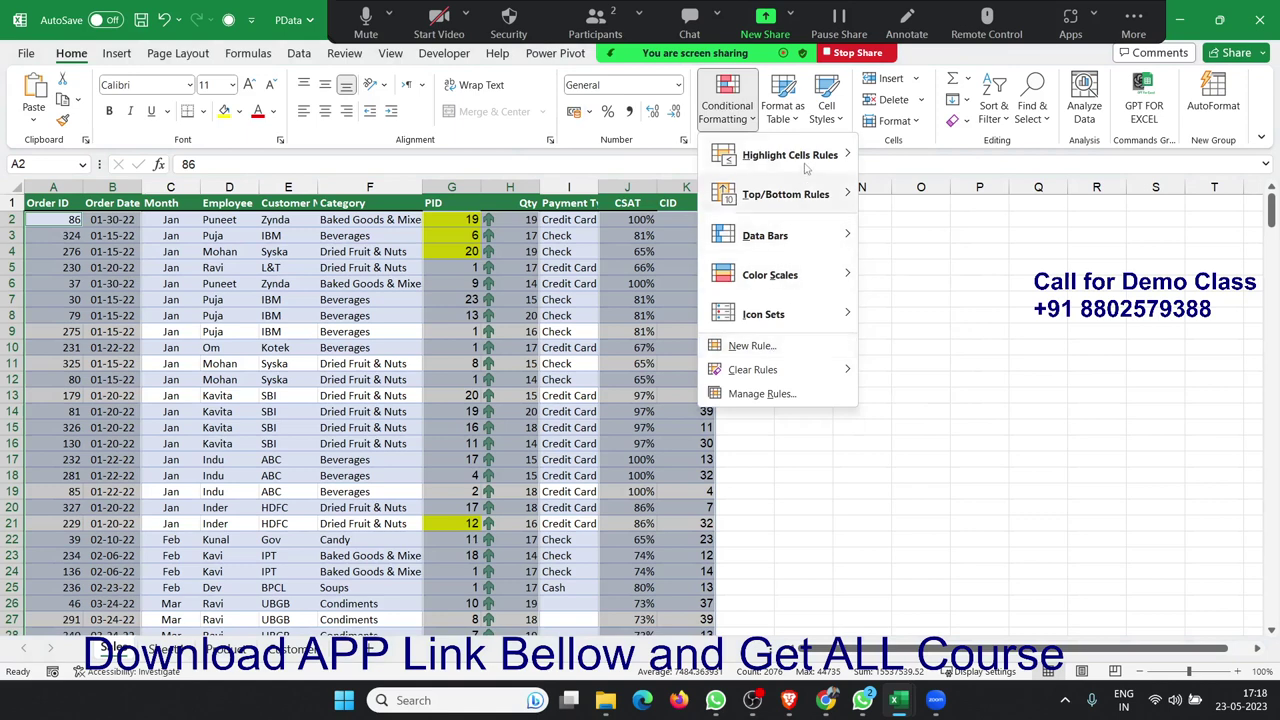
{"action": "left_click", "coordinate": [1030, 112]}
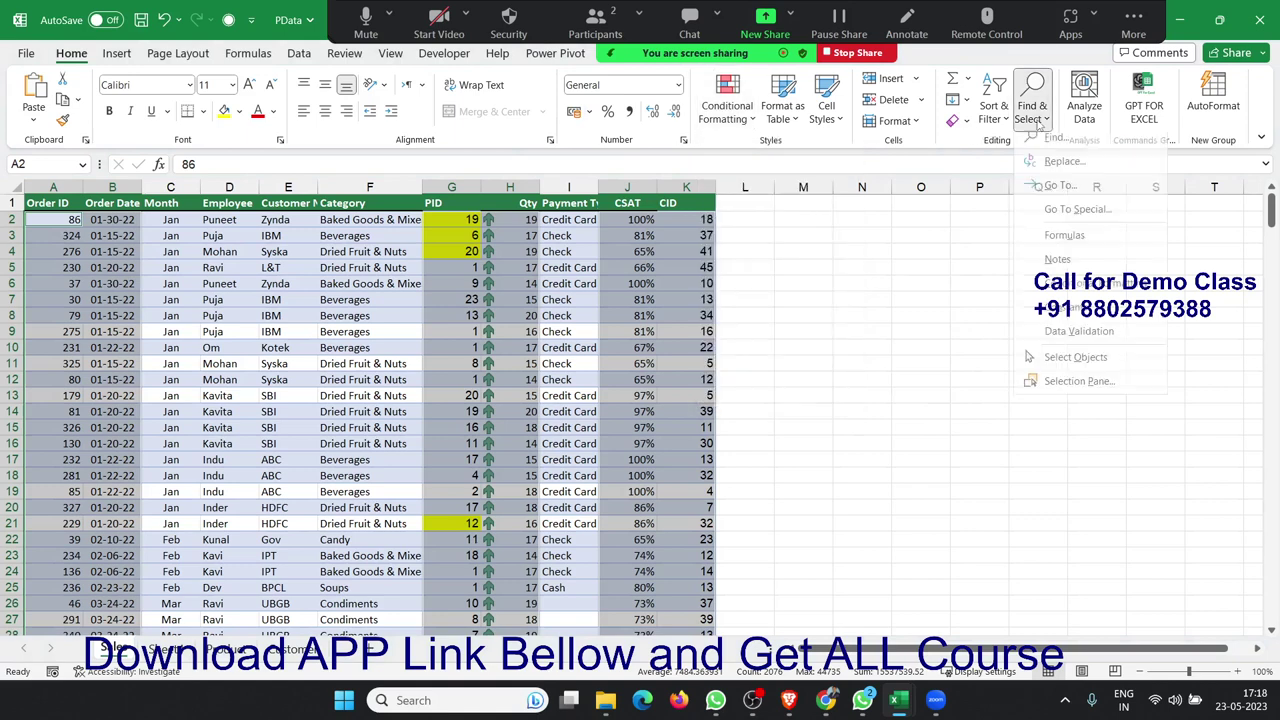
{"action": "left_click", "coordinate": [1065, 217]}
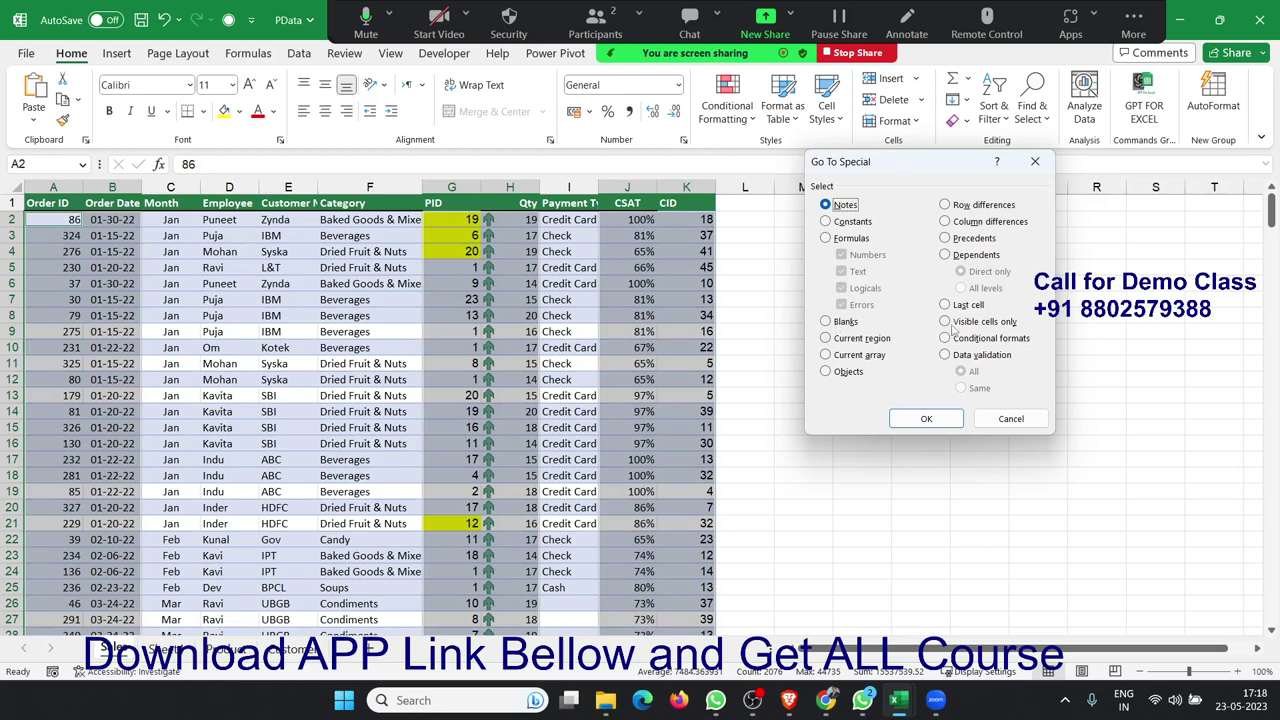
{"action": "left_click", "coordinate": [1011, 418]}
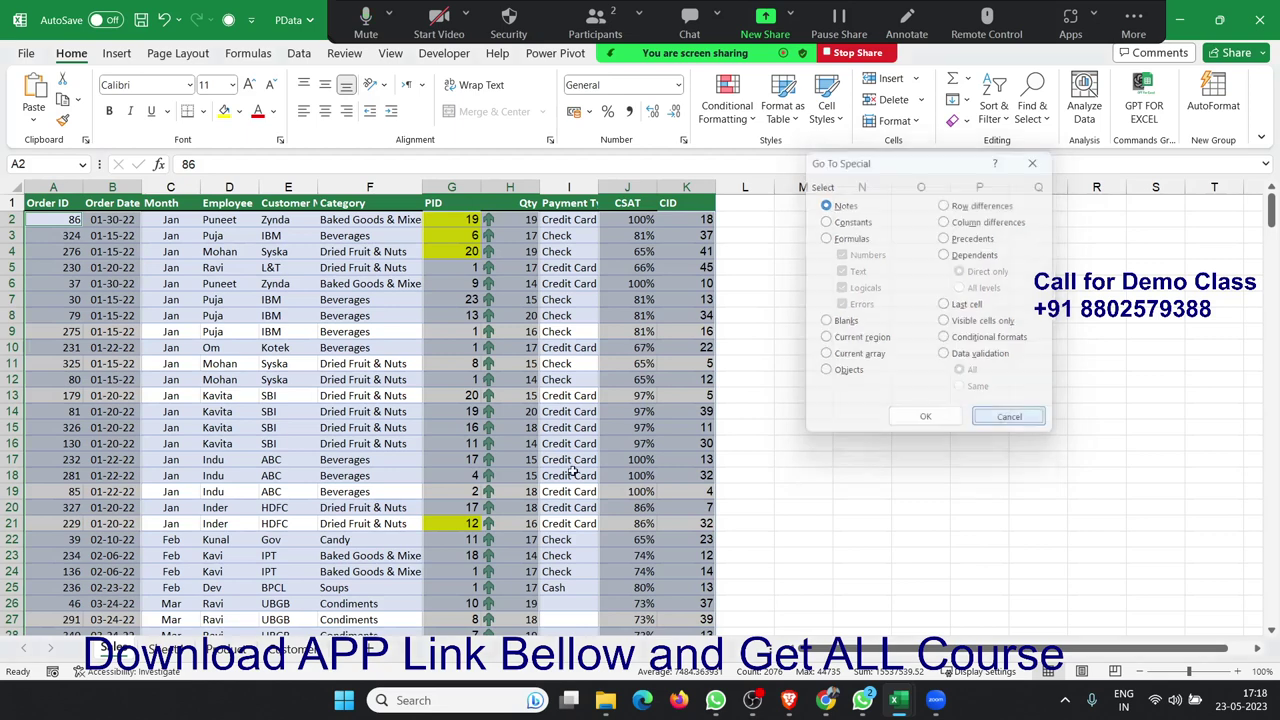
{"action": "left_click", "coordinate": [183, 650]}
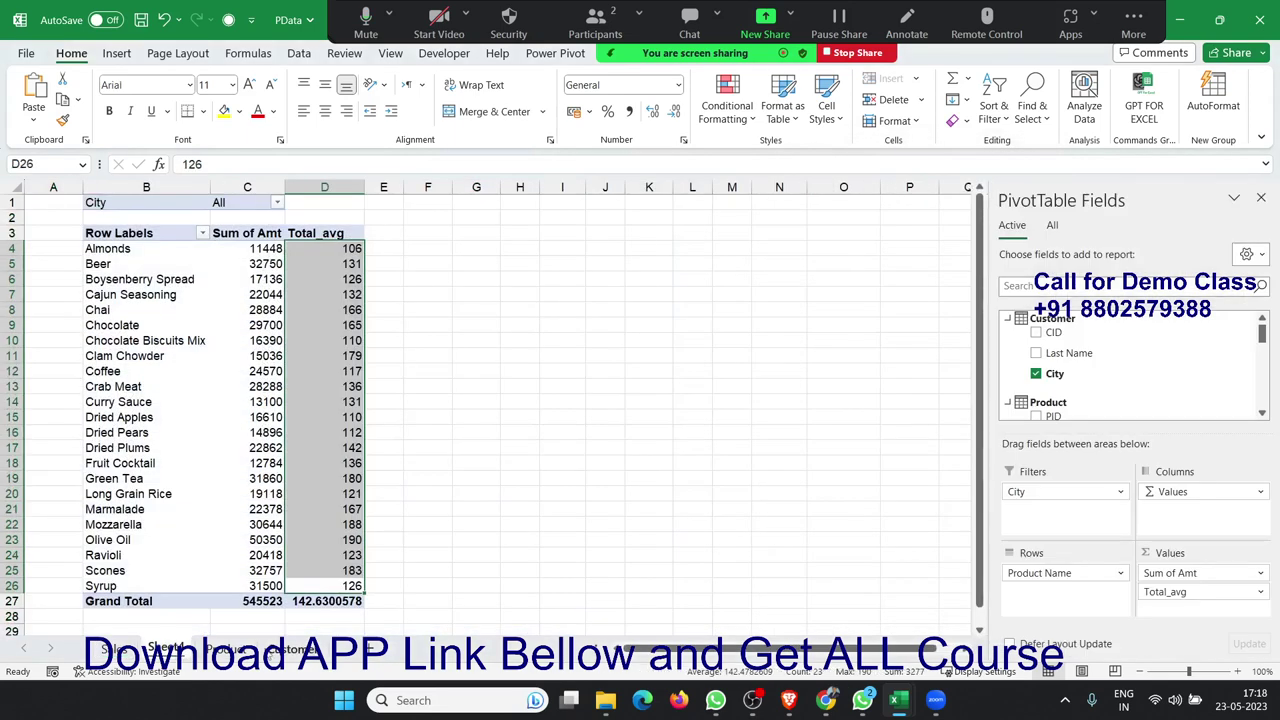
- On the Customers sheet, hide the Last Name column B
{"action": "left_click", "coordinate": [290, 650]}
{"action": "left_click", "coordinate": [463, 358]}
{"action": "scroll", "coordinate": [463, 357], "scroll_direction": "down", "scroll_amount": 1}
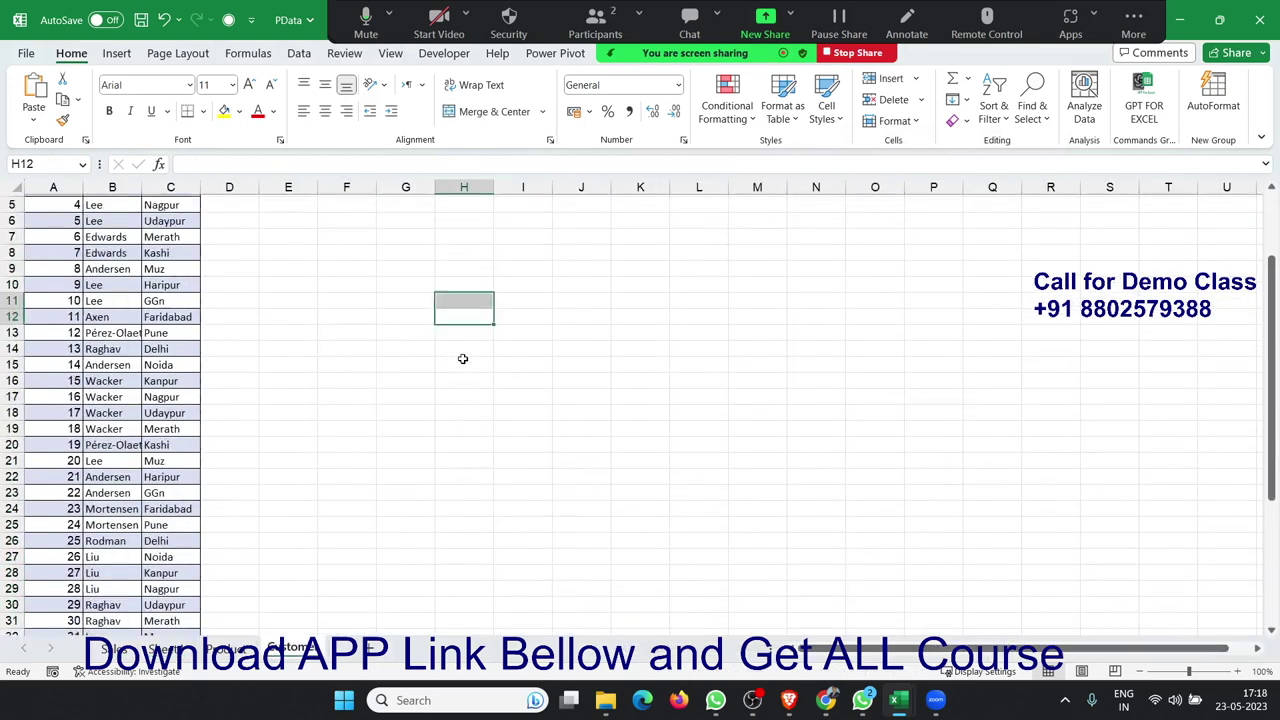
{"action": "scroll", "coordinate": [463, 357], "scroll_direction": "up", "scroll_amount": 2}
{"action": "left_click", "coordinate": [120, 186]}
{"action": "right_click", "coordinate": [122, 186]}
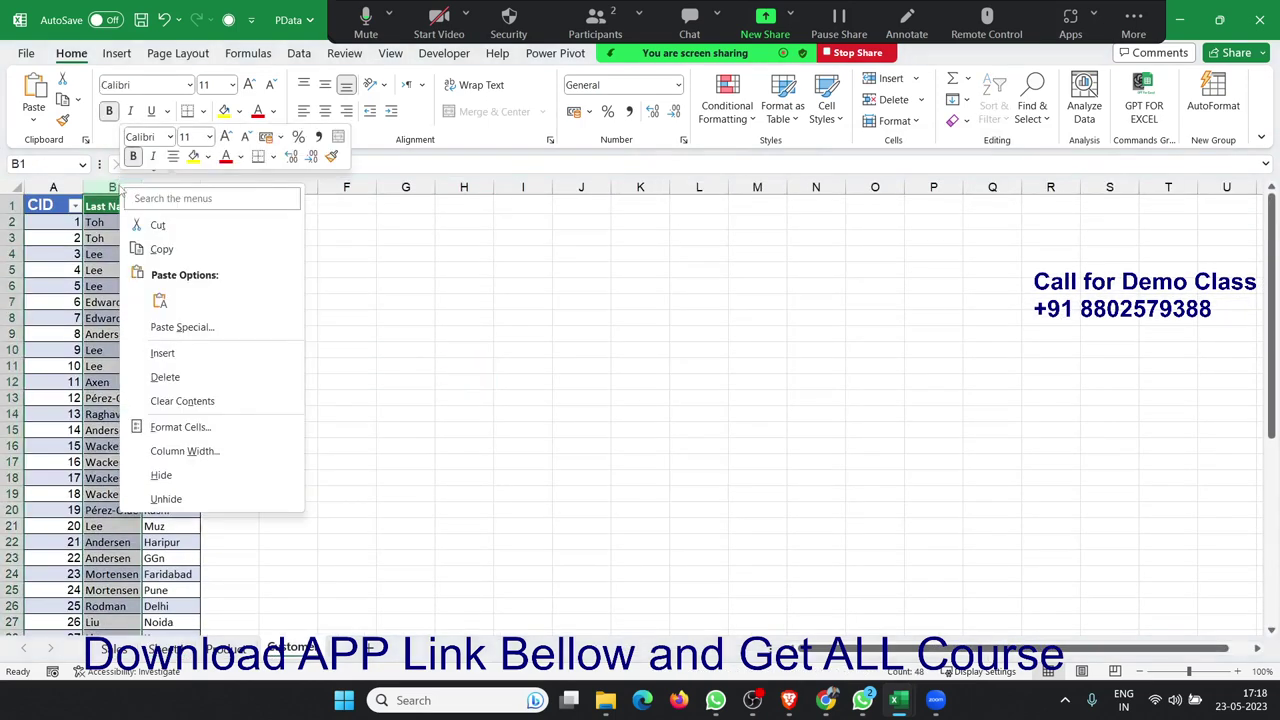
{"action": "left_click", "coordinate": [161, 475]}
- Copy A1:C14 to K6 to show the hidden column is included, then undo and reselect
{"action": "left_click", "coordinate": [320, 305]}
{"action": "left_click_drag", "start_coordinate": [40, 205], "coordinate": [72, 410]}
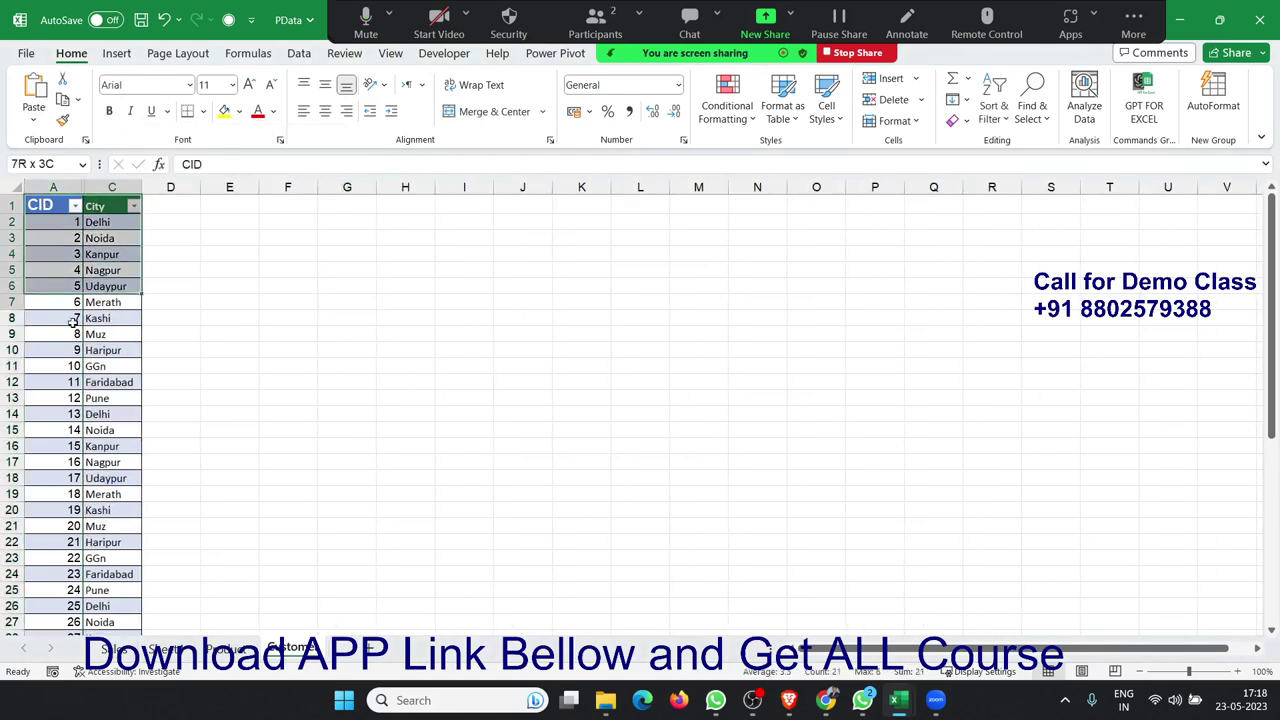
{"action": "key", "text": "ctrl+c"}
{"action": "left_click", "coordinate": [575, 287]}
{"action": "key", "text": "ctrl+v"}
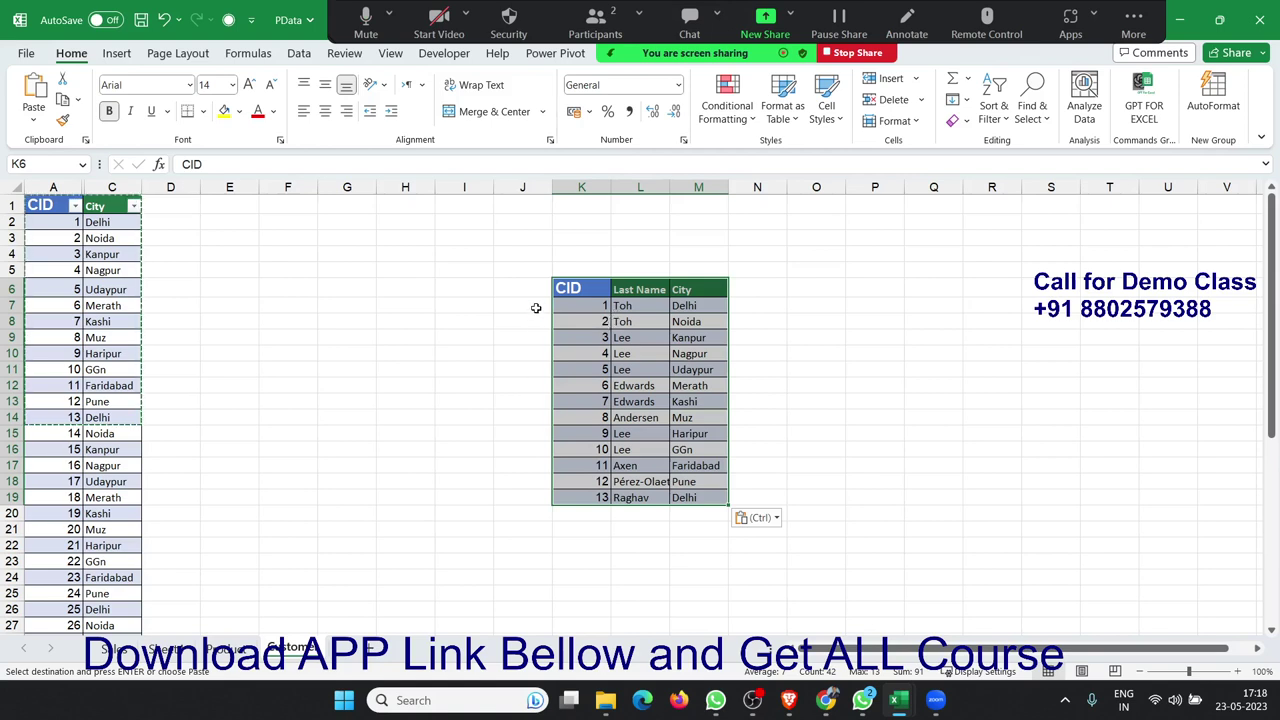
{"action": "key", "text": "ctrl+z"}
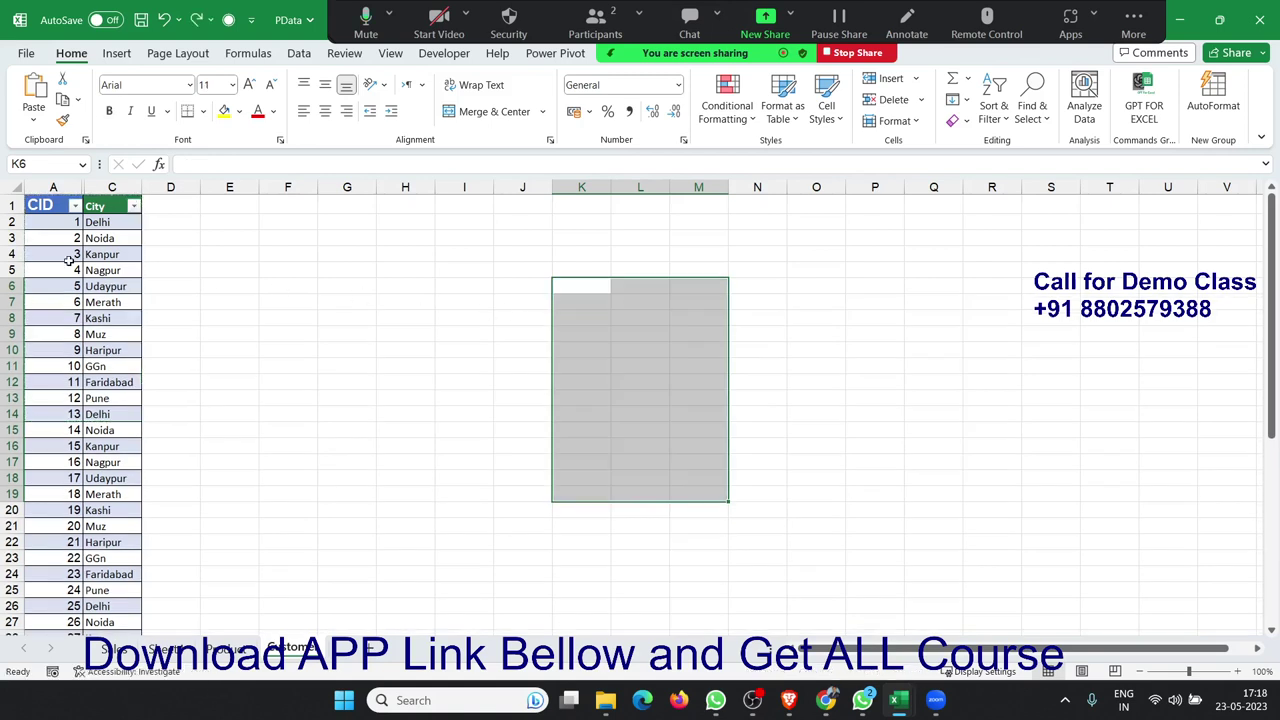
{"action": "left_click_drag", "start_coordinate": [30, 207], "coordinate": [95, 414]}
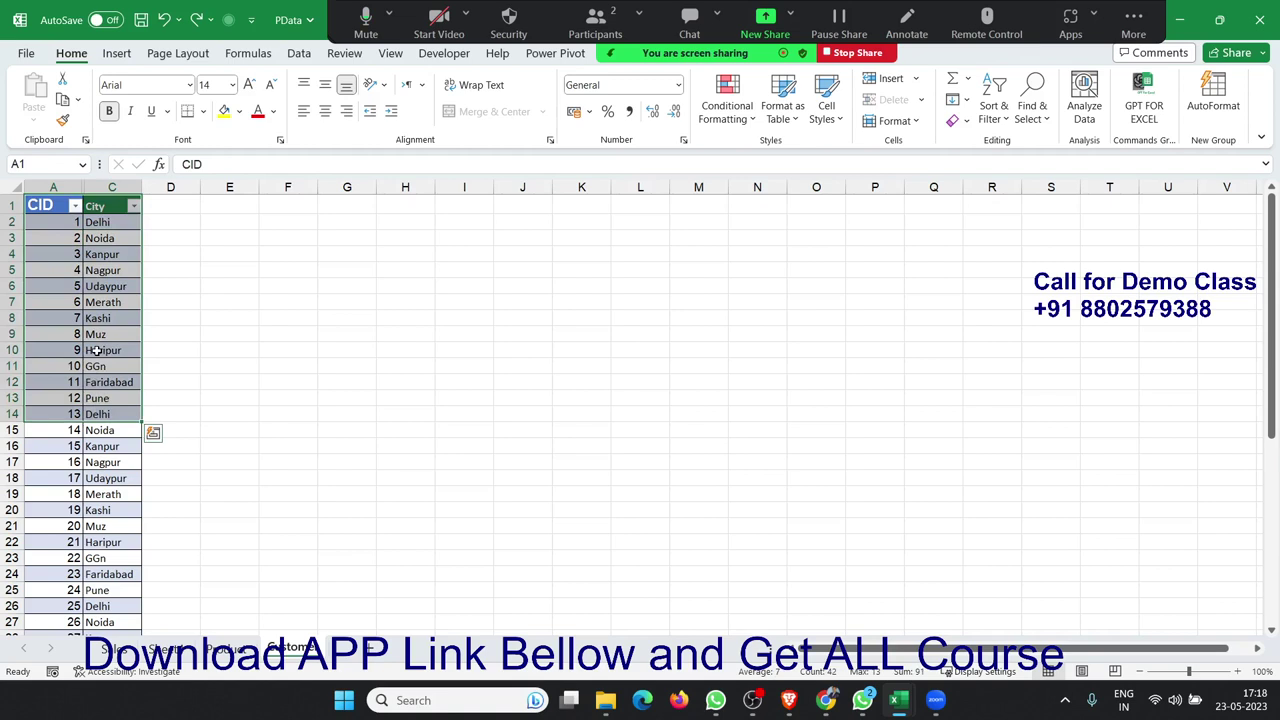
{"action": "key", "text": "ctrl+q"}
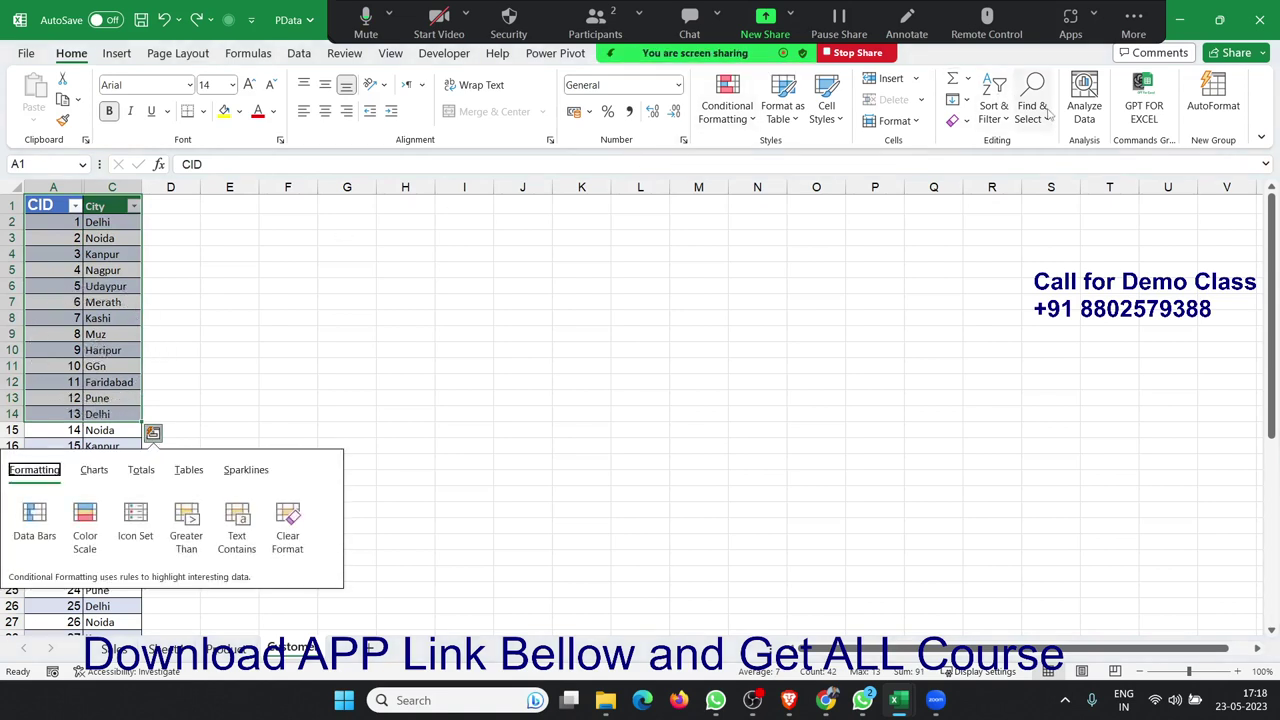
- Narrow the A1:C14 selection to visible cells only via Go To Special
{"action": "left_click", "coordinate": [1032, 108]}
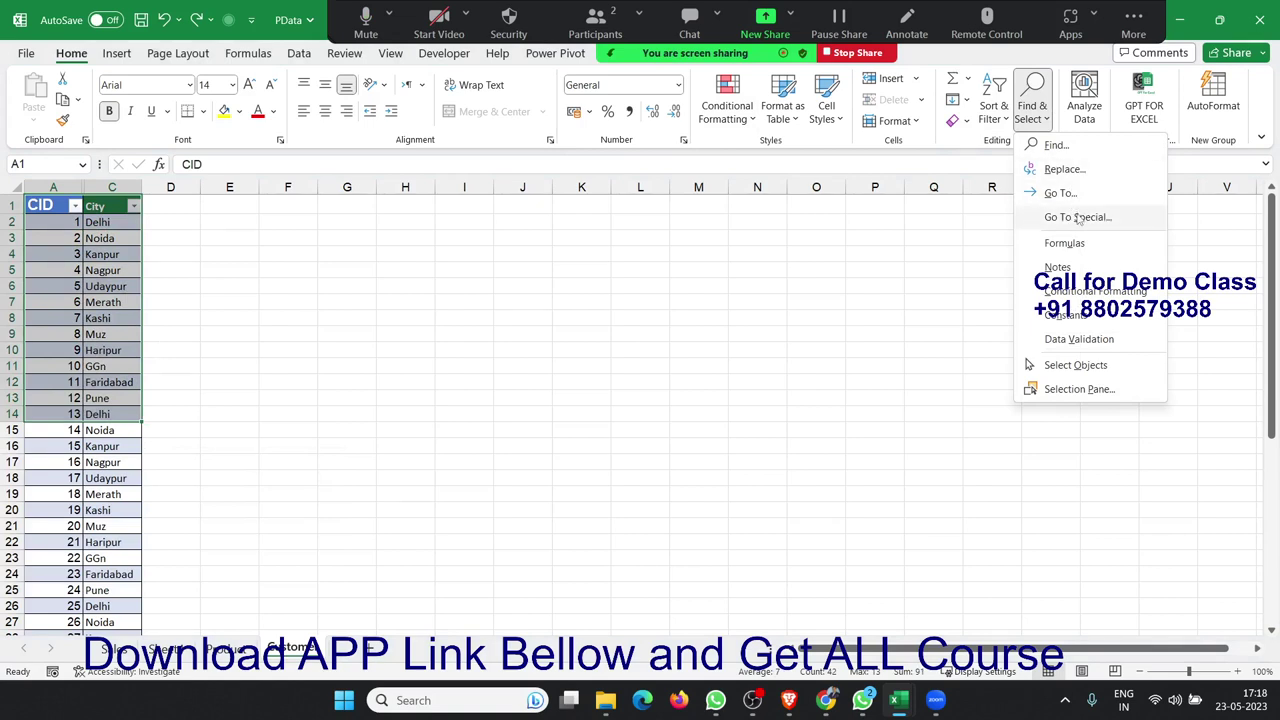
{"action": "left_click", "coordinate": [1077, 218]}
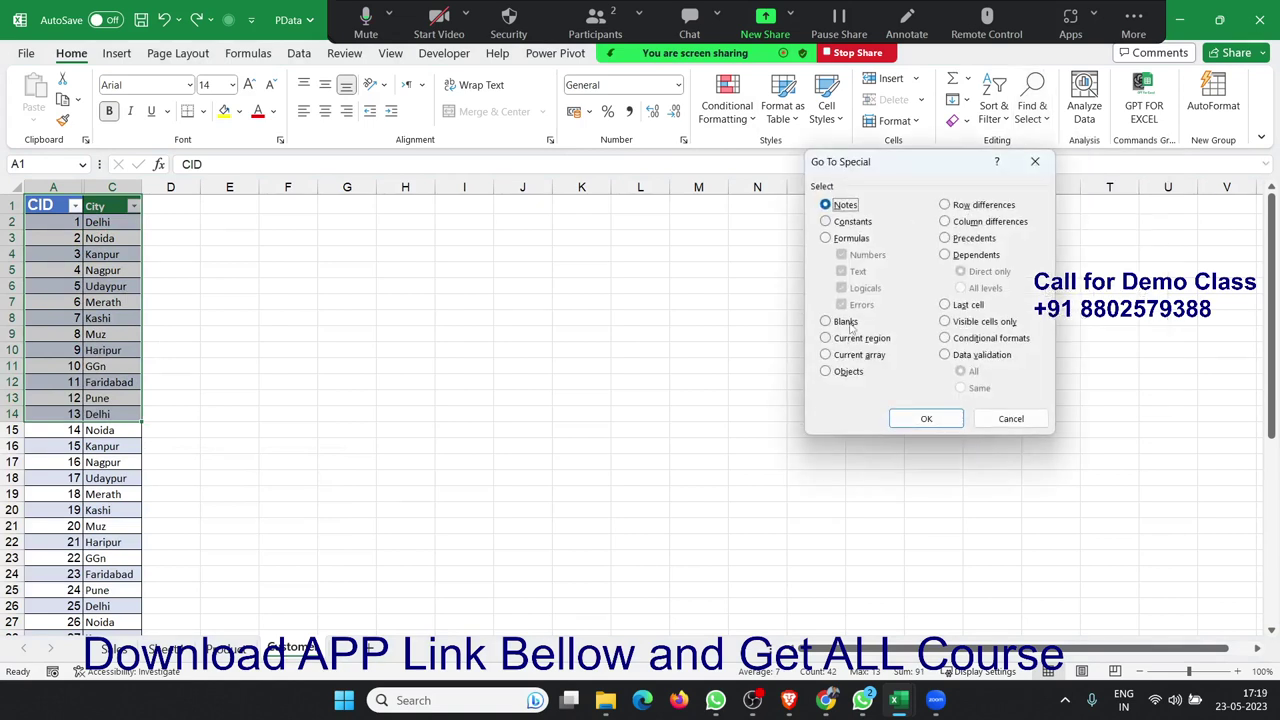
{"action": "left_click", "coordinate": [846, 322]}
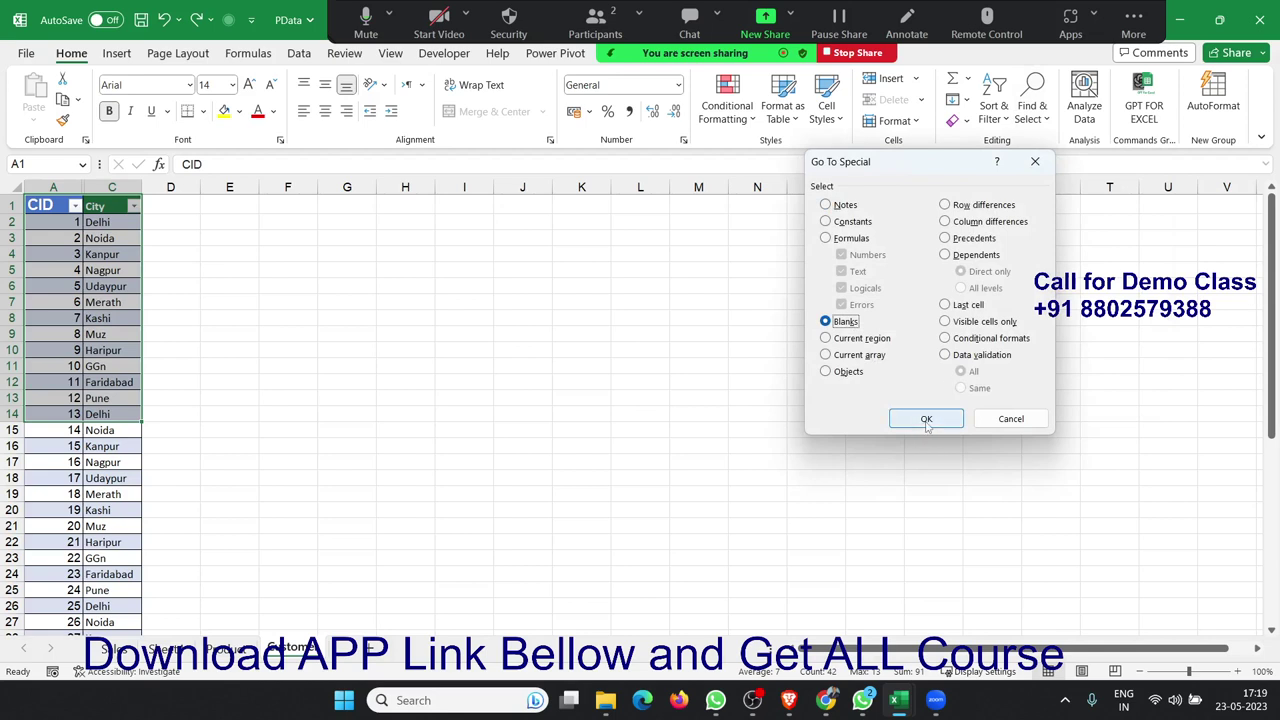
{"action": "left_click", "coordinate": [968, 322]}
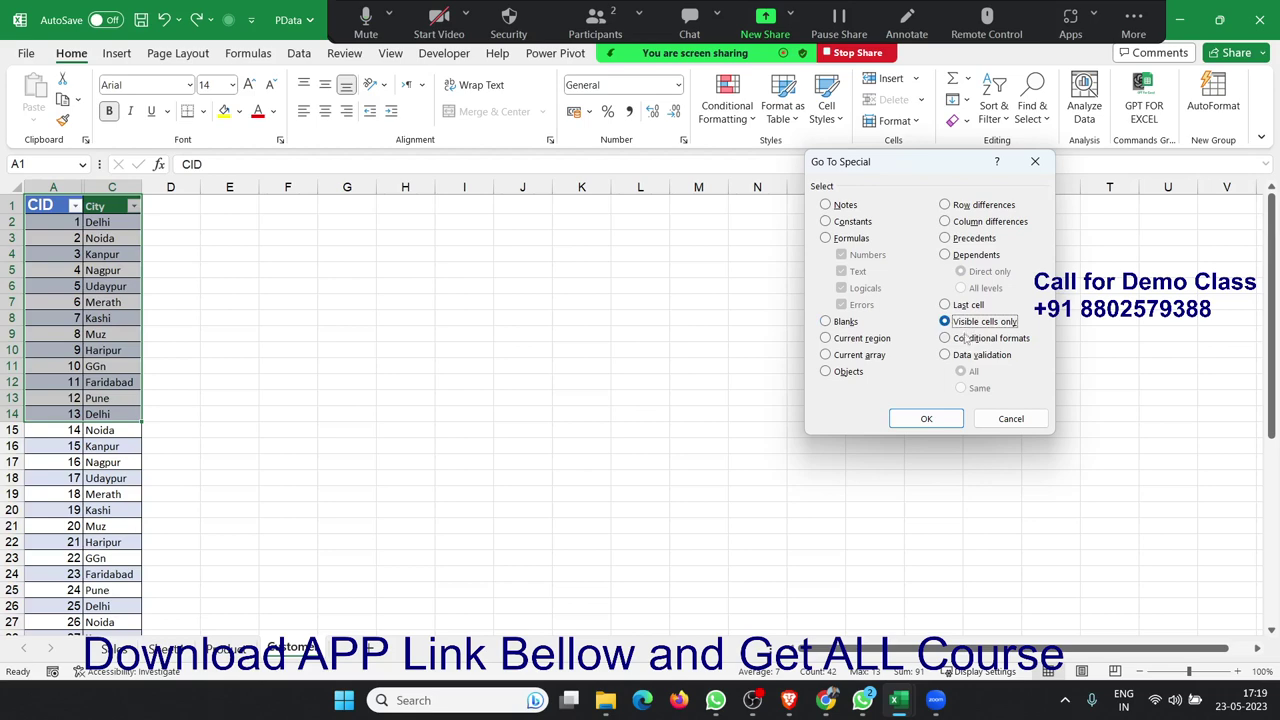
{"action": "left_click", "coordinate": [944, 418]}
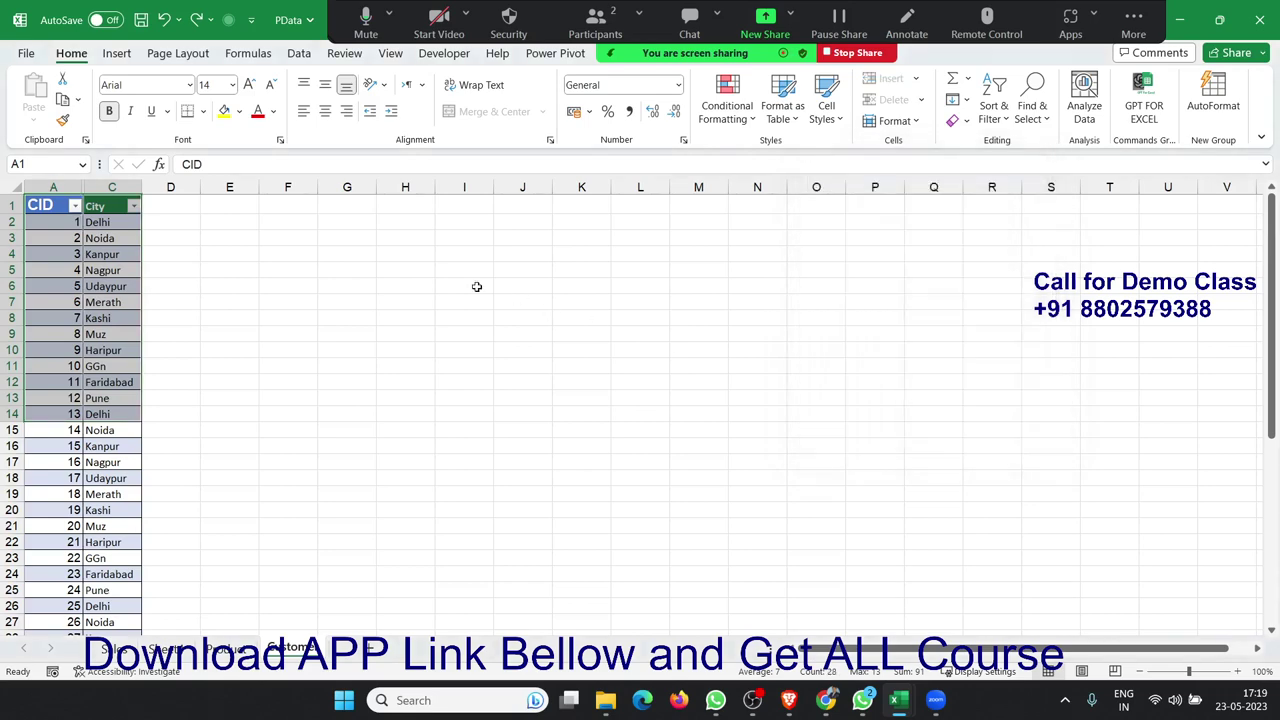
- Copy the visible CID and City cells and paste them at H6
{"action": "key", "text": "ctrl+c"}
{"action": "left_click", "coordinate": [383, 287]}
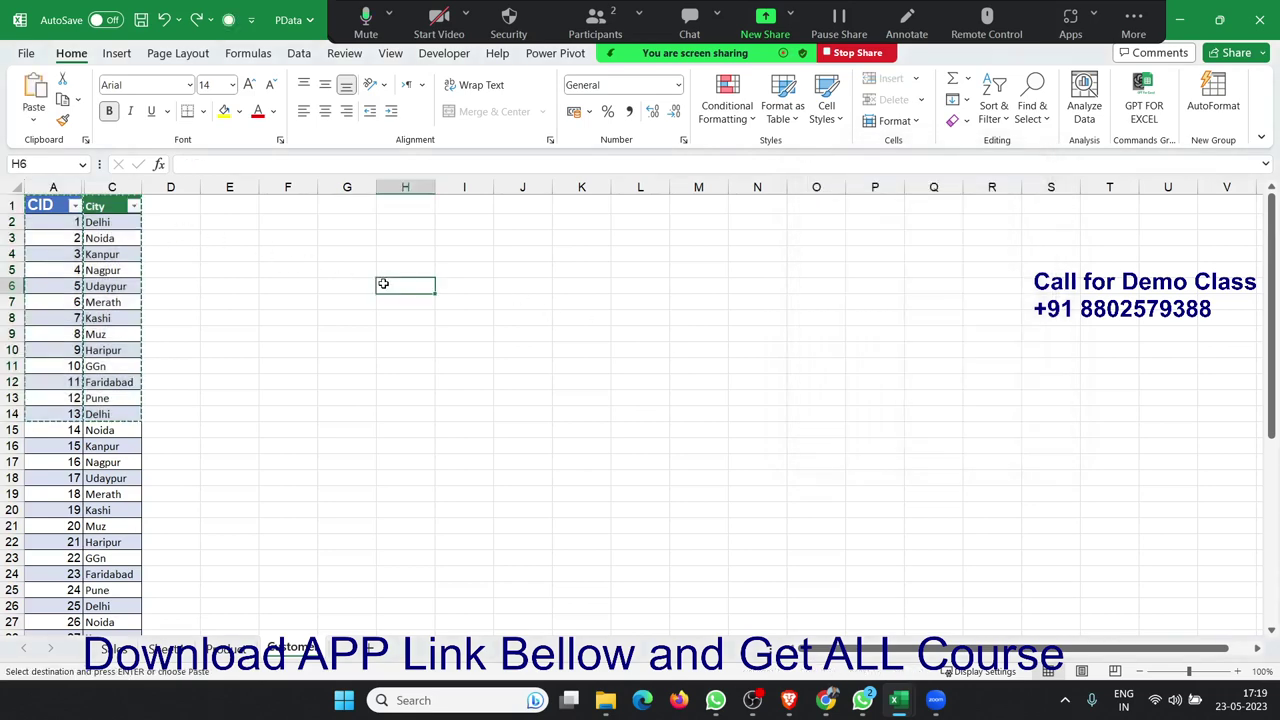
{"action": "key", "text": "ctrl+v"}
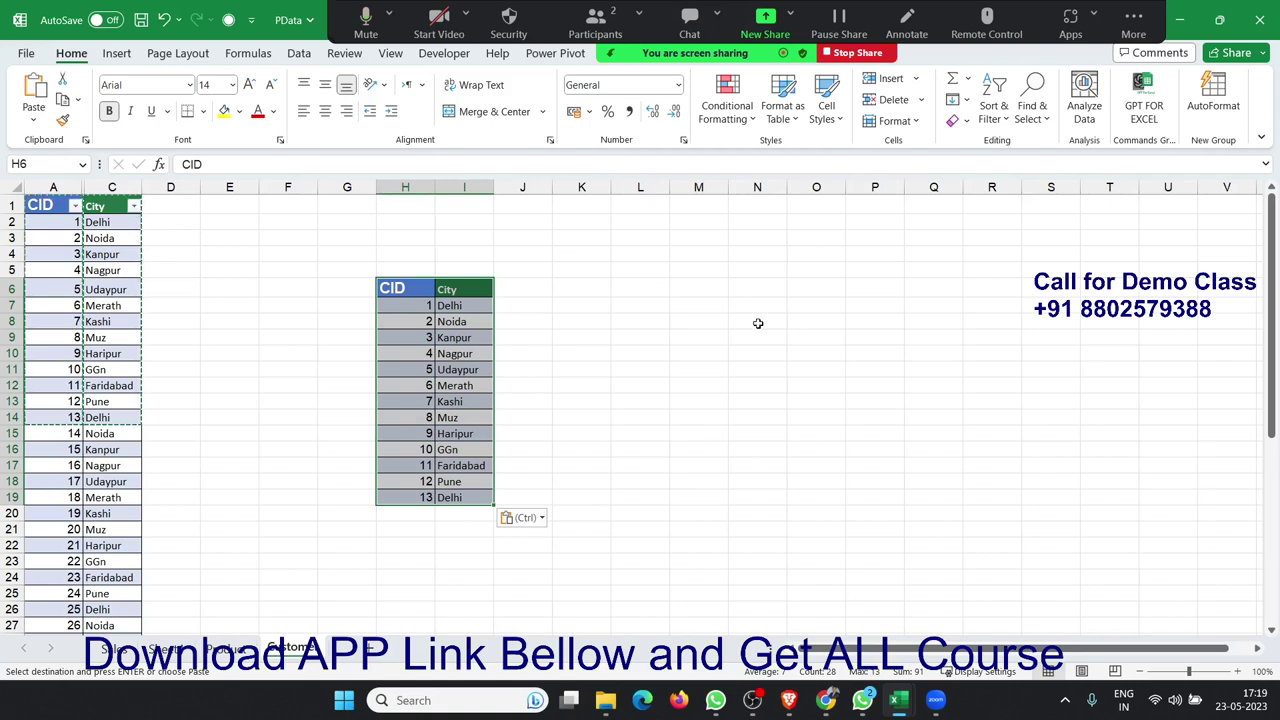
- Deselect the pasted CID and City table, dismiss its Paste Options, and show the Insert ribbon commands
{"action": "left_click", "coordinate": [734, 250]}
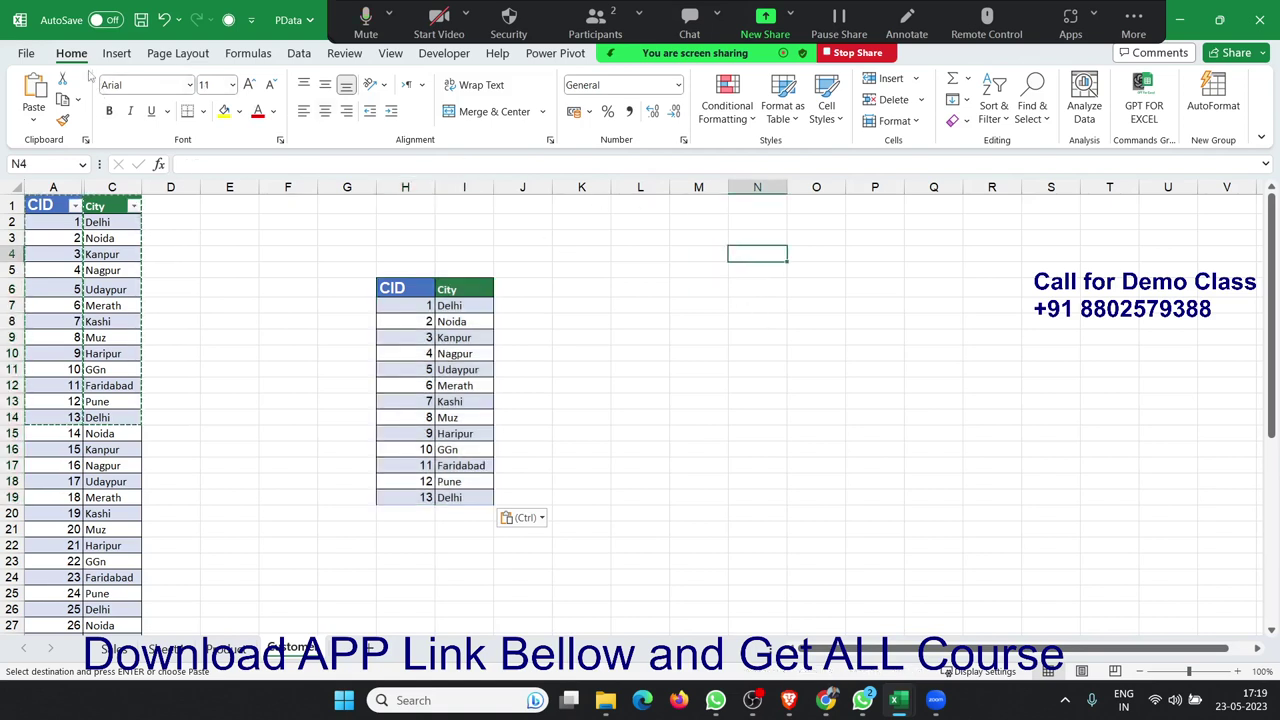
{"action": "key", "text": "ctrl"}
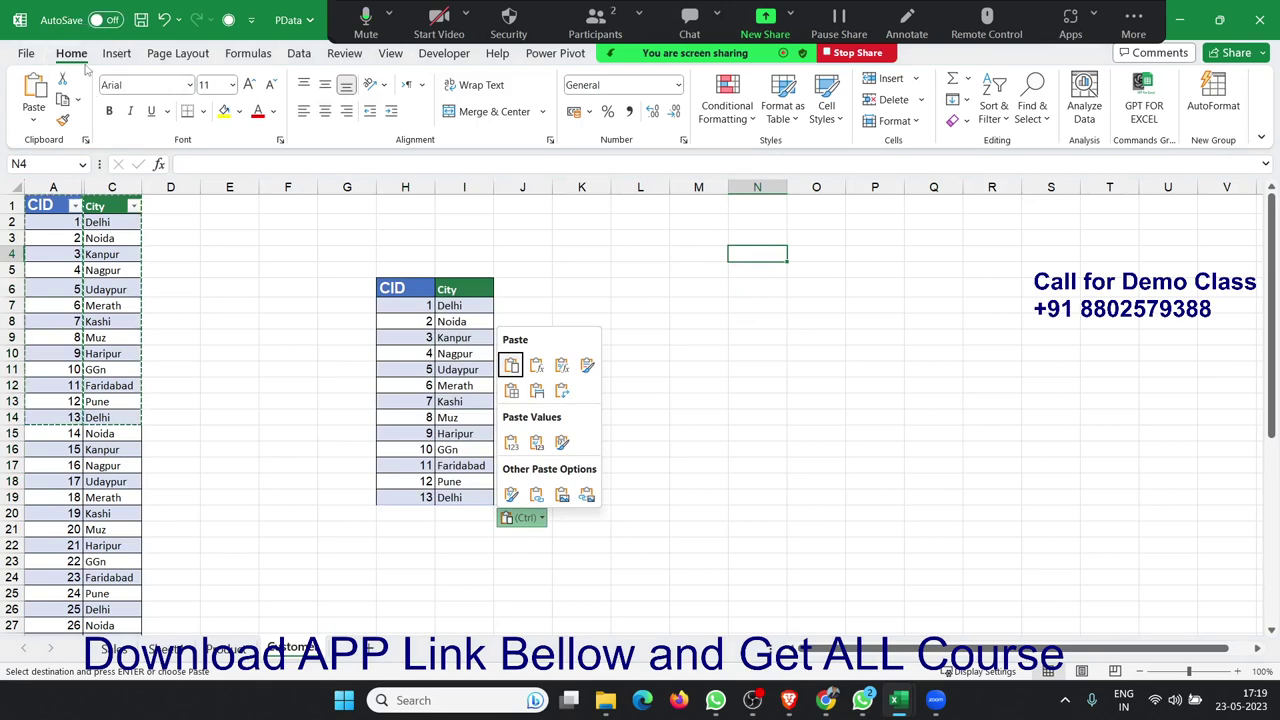
{"action": "left_click", "coordinate": [112, 70]}
{"action": "left_click", "coordinate": [115, 63]}
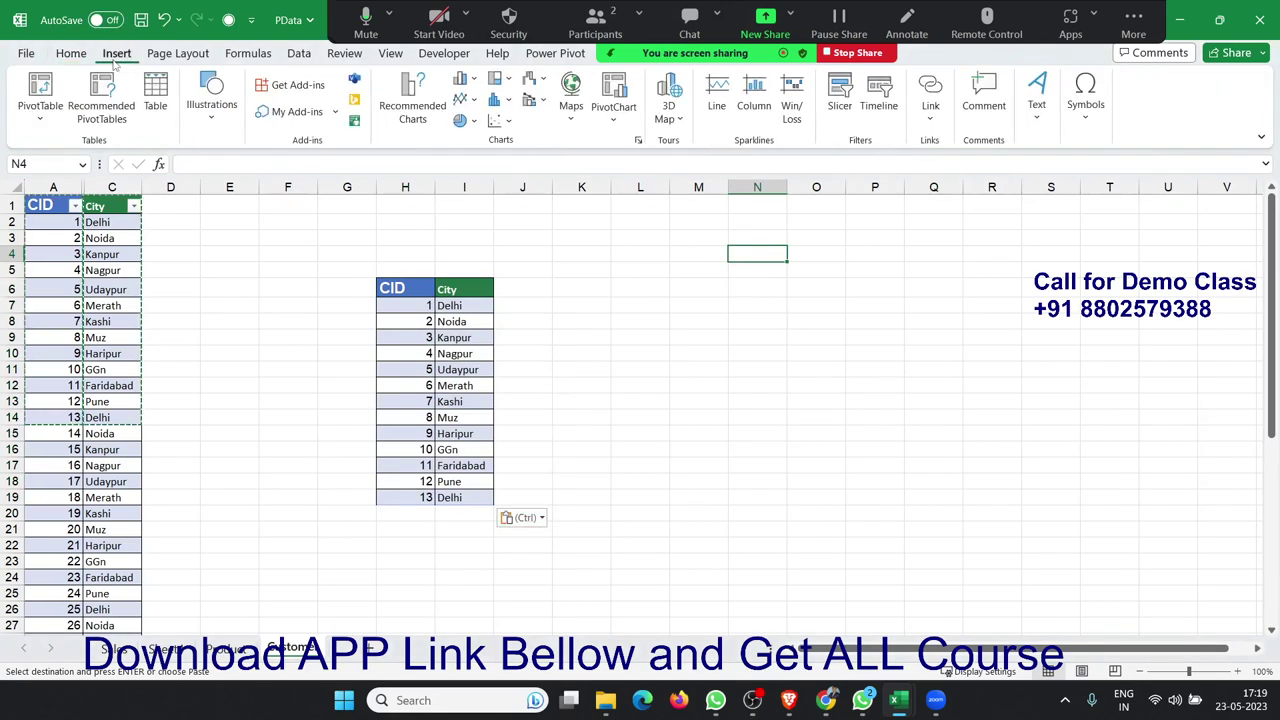